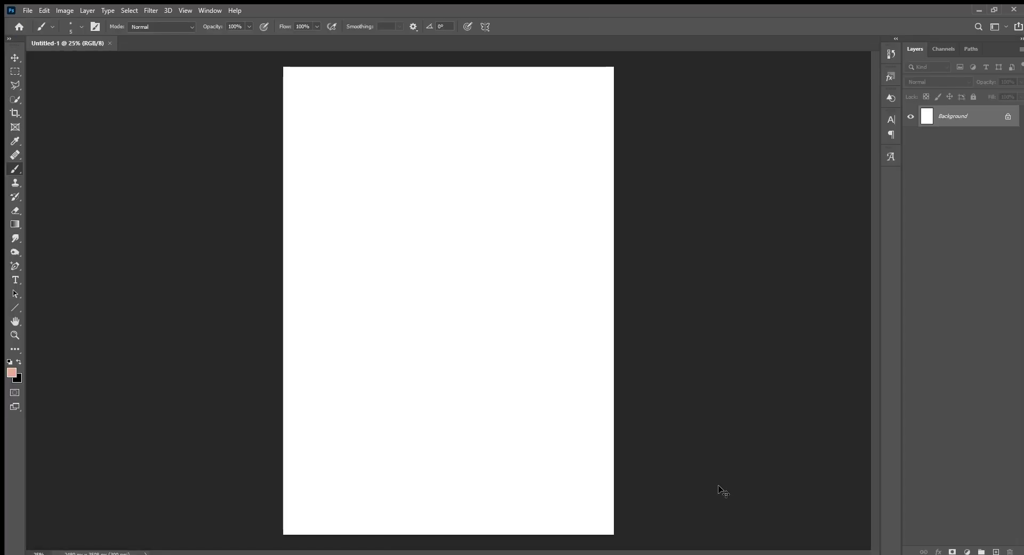
# Unlock the Background layer and rotate the pink paper texture 90° to portrait.
pyautogui.hotkey('ctrl', '0')
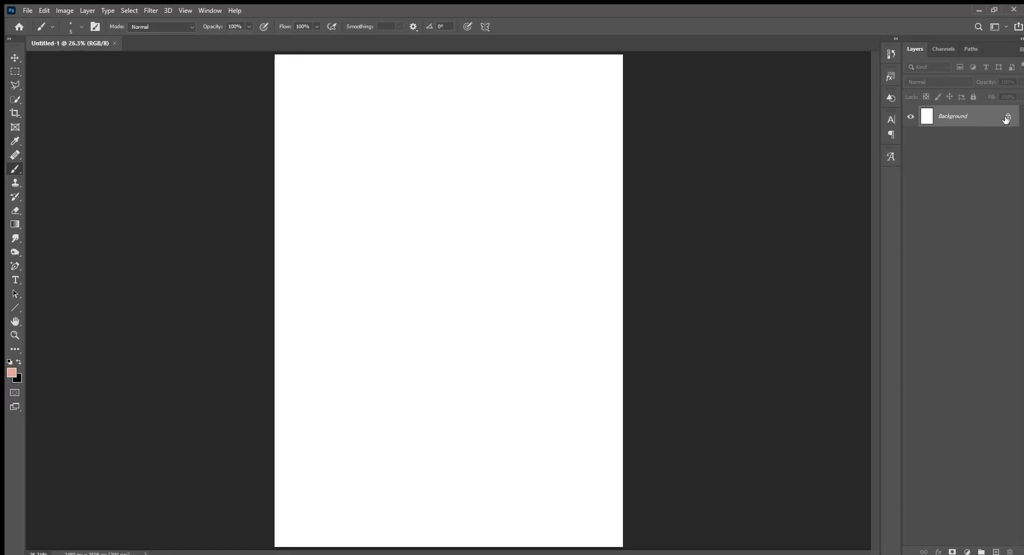
pyautogui.click(1008, 117)
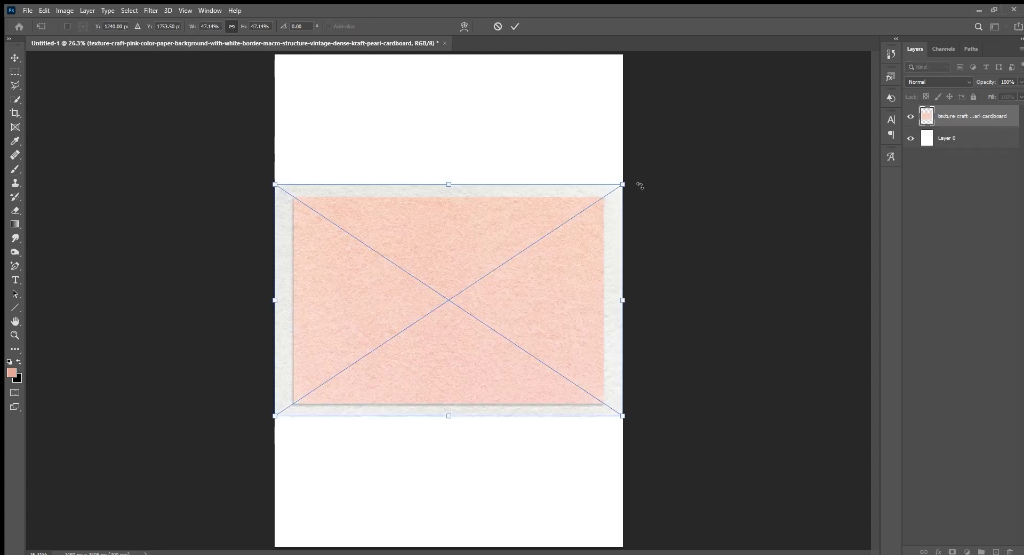
pyautogui.moveTo(641, 185); pyautogui.dragTo(504, 423)
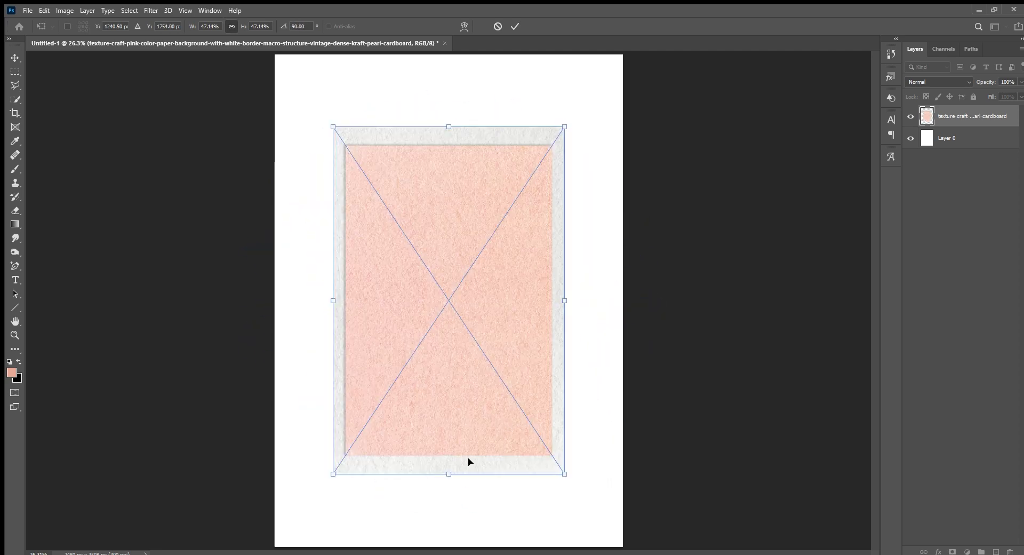
# Enlarge the texture past every canvas edge so it fills the page.
pyautogui.moveTo(449, 475); pyautogui.dragTo(448, 554)
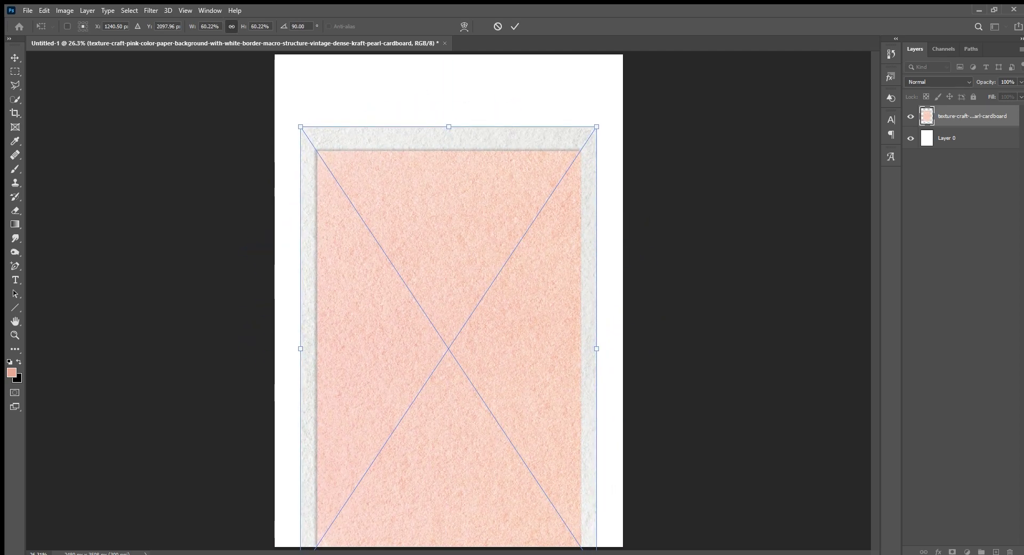
pyautogui.moveTo(450, 126); pyautogui.dragTo(437, 7)
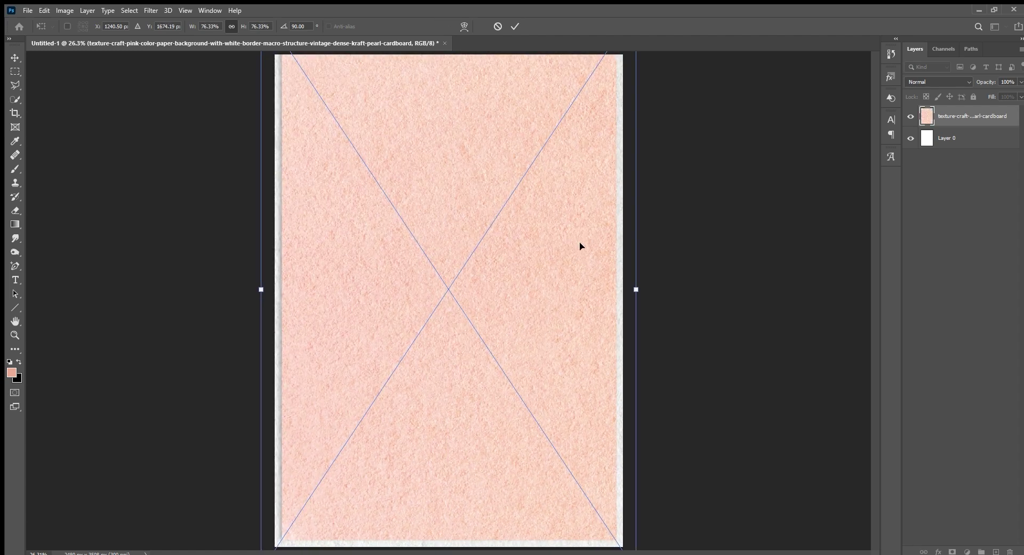
pyautogui.moveTo(643, 289); pyautogui.dragTo(645, 290)
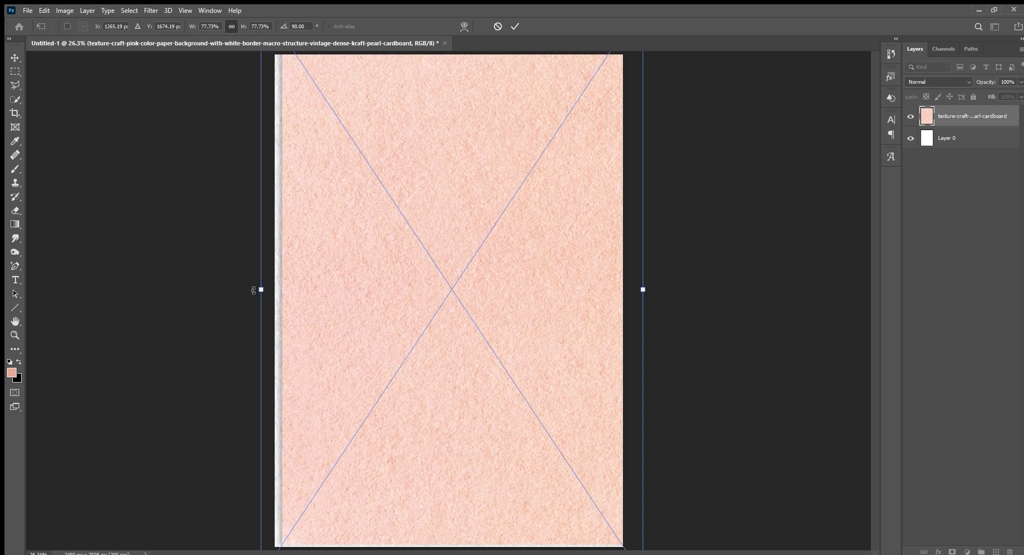
pyautogui.moveTo(259, 290); pyautogui.dragTo(251, 290)
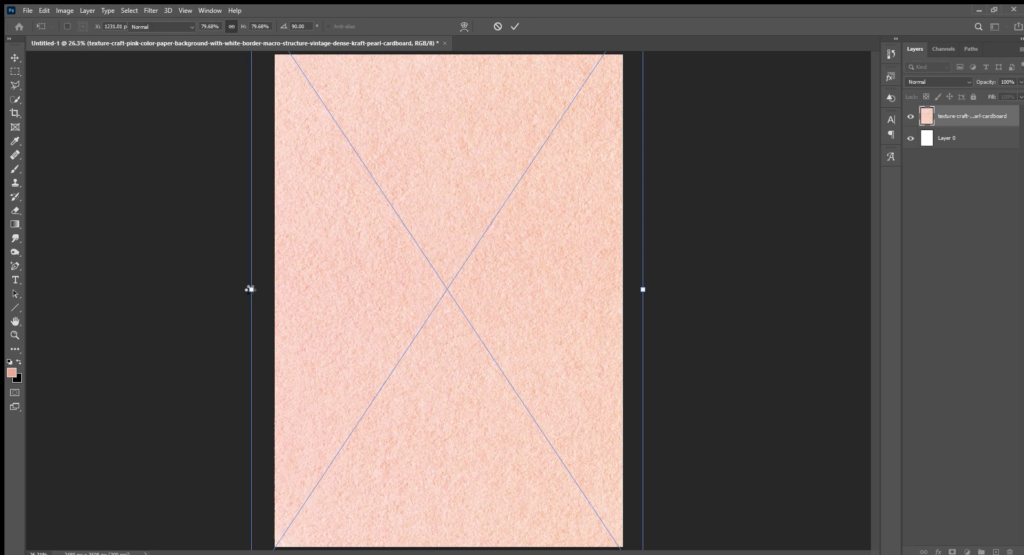
pyautogui.press('Return')
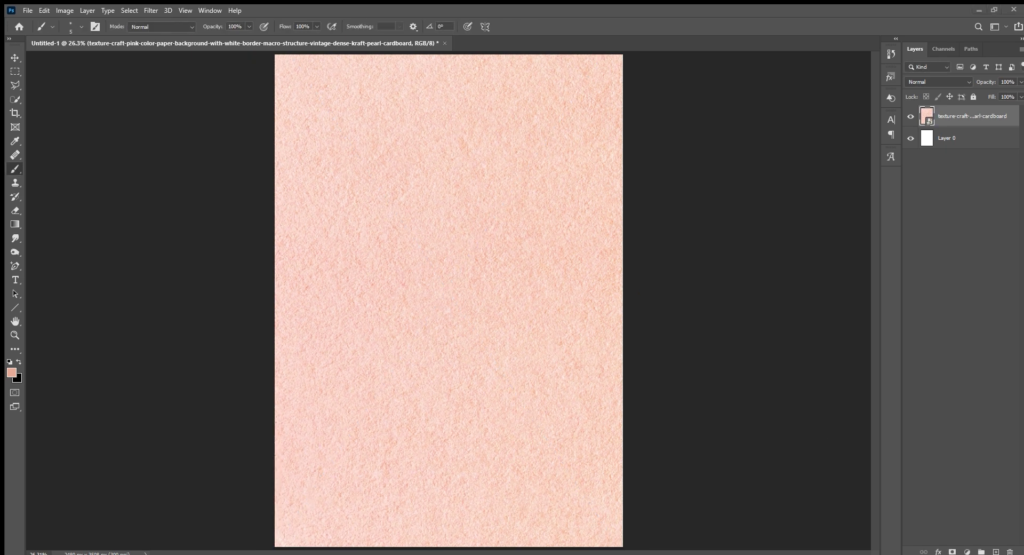
# Place Flower_03, shrunk to about a third, in the top-right corner.
pyautogui.moveTo(526, 201); pyautogui.dragTo(523, 174)
pyautogui.moveTo(535, 230); pyautogui.dragTo(555, 185)
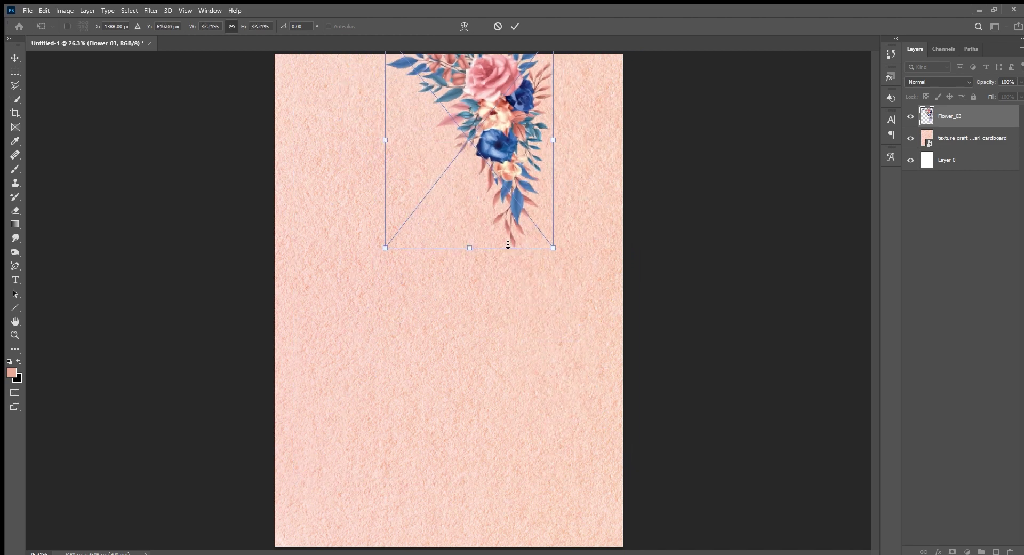
pyautogui.moveTo(468, 481); pyautogui.dragTo(504, 213)
pyautogui.moveTo(502, 178)
pyautogui.mouseDown()
pyautogui.moveTo(536, 113)
pyautogui.moveTo(591, 90)
pyautogui.mouseUp()
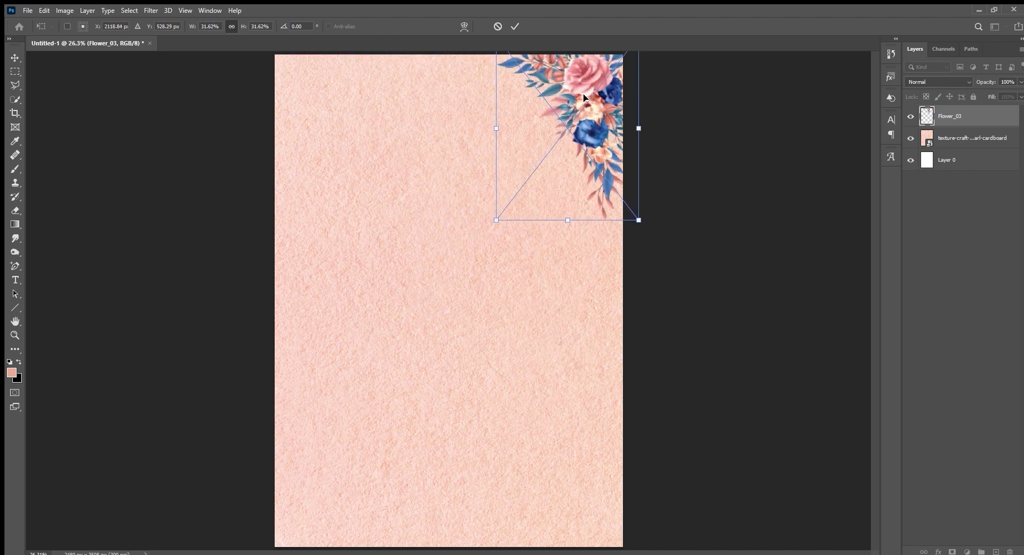
pyautogui.press('Return')
pyautogui.press('b')
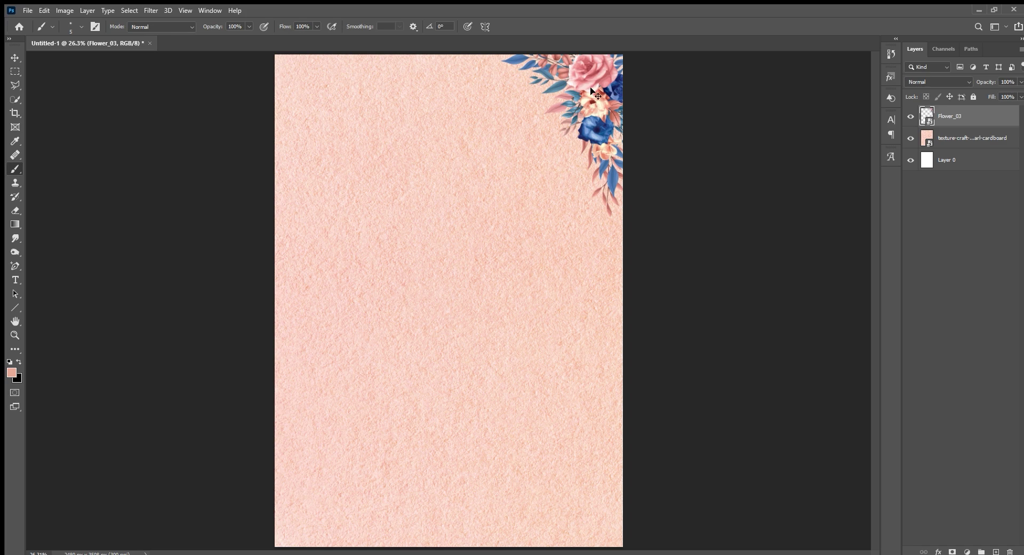
# Duplicate the floral spray and mirror the copy into the top-left corner.
pyautogui.hotkey('ctrl', 'j')
pyautogui.hotkey('ctrl', 't')
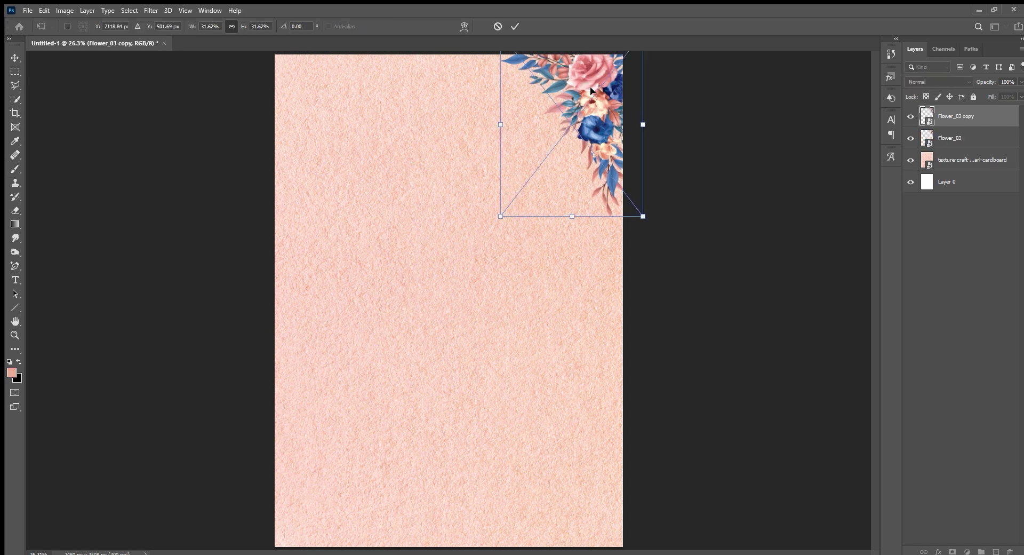
pyautogui.moveTo(562, 88); pyautogui.dragTo(316, 89)
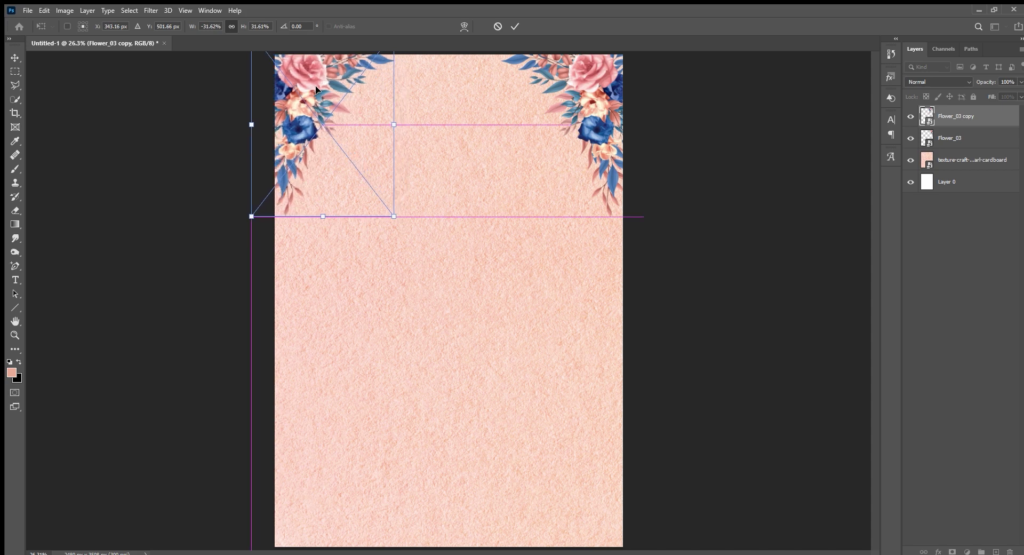
pyautogui.press('Return')
pyautogui.press('b')
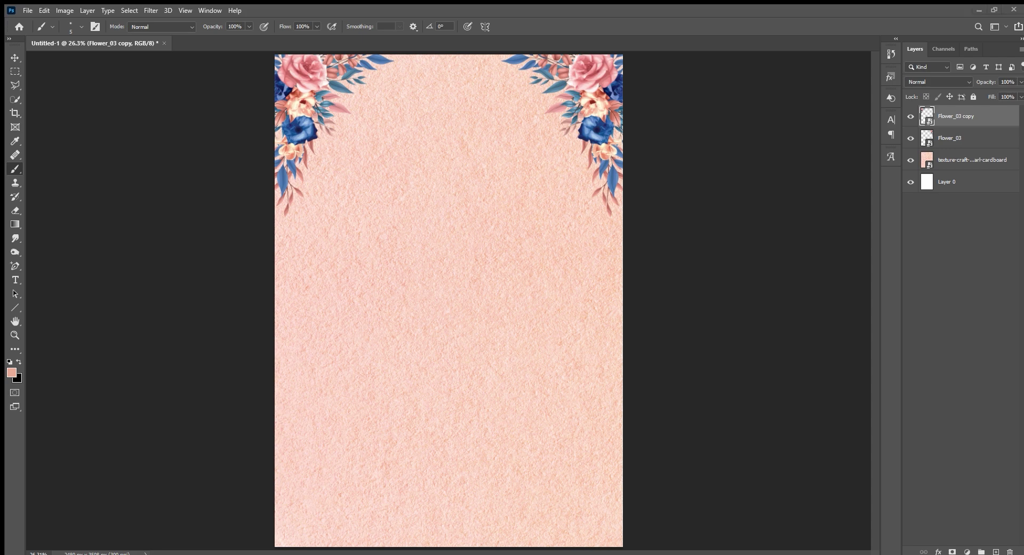
# Place the BG_06 couple, shrunk small, at the middle-left of the page.
pyautogui.moveTo(406, 289); pyautogui.dragTo(359, 240)
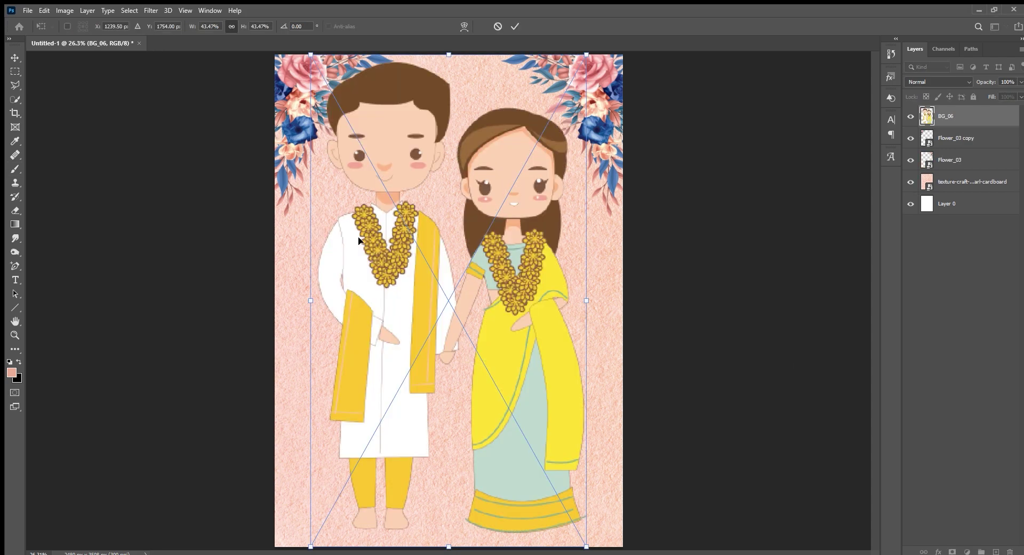
pyautogui.moveTo(448, 53)
pyautogui.mouseDown()
pyautogui.moveTo(469, 459)
pyautogui.moveTo(343, 192)
pyautogui.mouseUp()
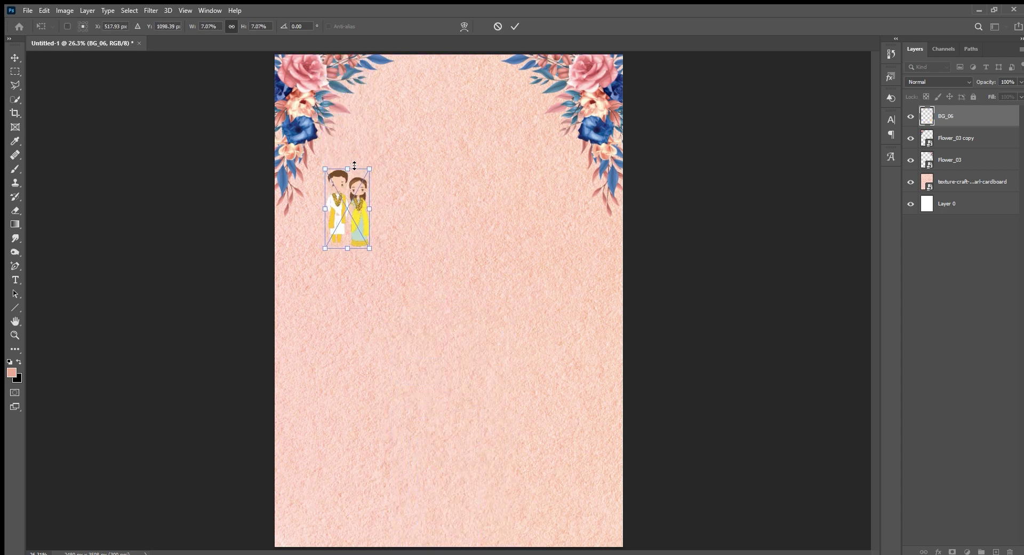
pyautogui.moveTo(347, 162); pyautogui.dragTo(332, 291)
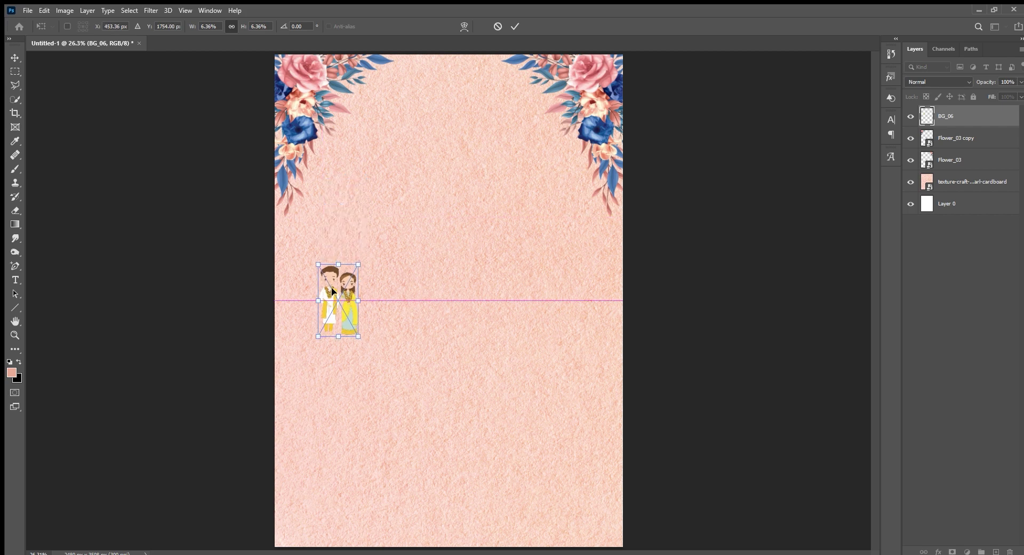
pyautogui.press('Return')
pyautogui.press('b')
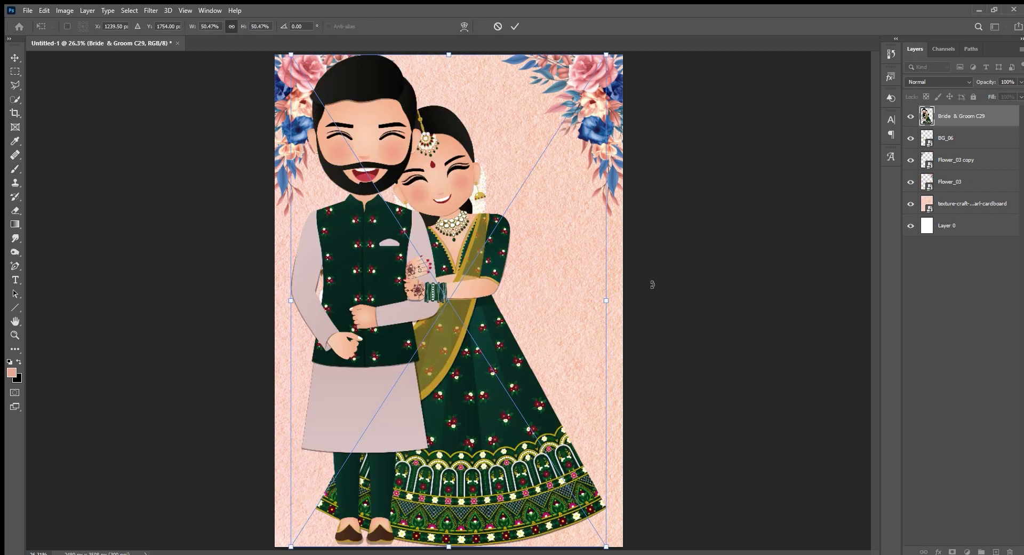
# Add the Bride & Groom C29, C6, BG_23 and BG_20 couples at small size.
pyautogui.press('Return')
pyautogui.press('b')
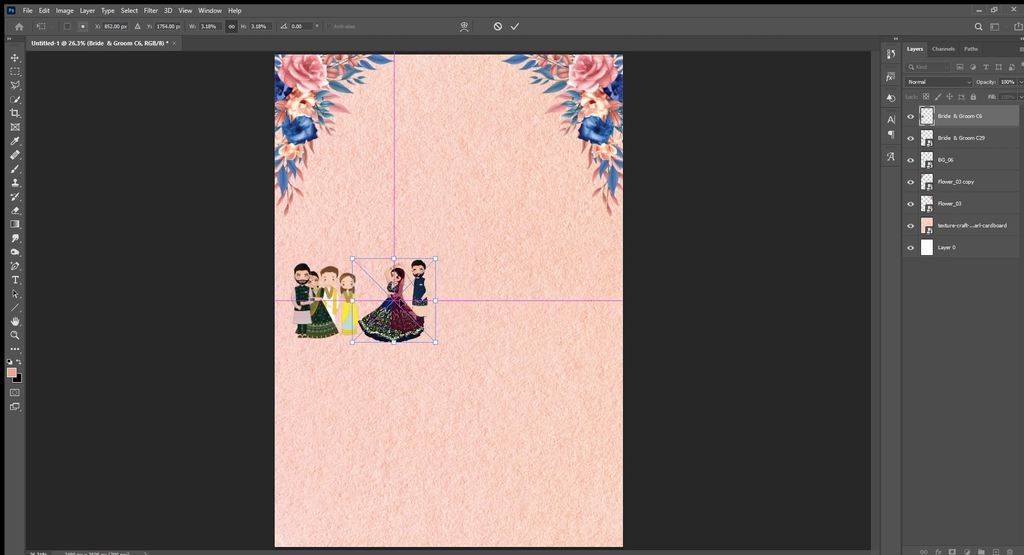
pyautogui.press('Return')
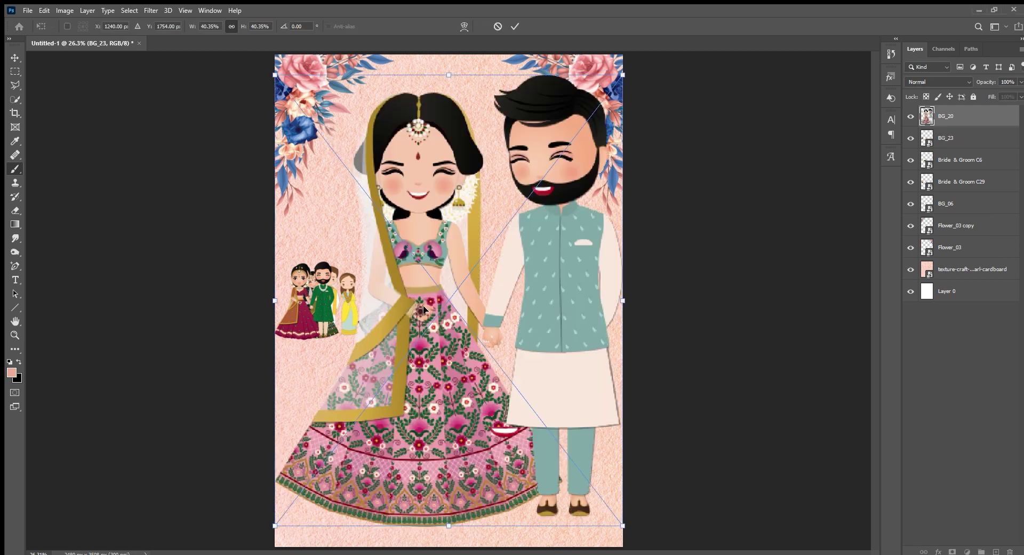
pyautogui.moveTo(448, 545); pyautogui.dragTo(438, 341)
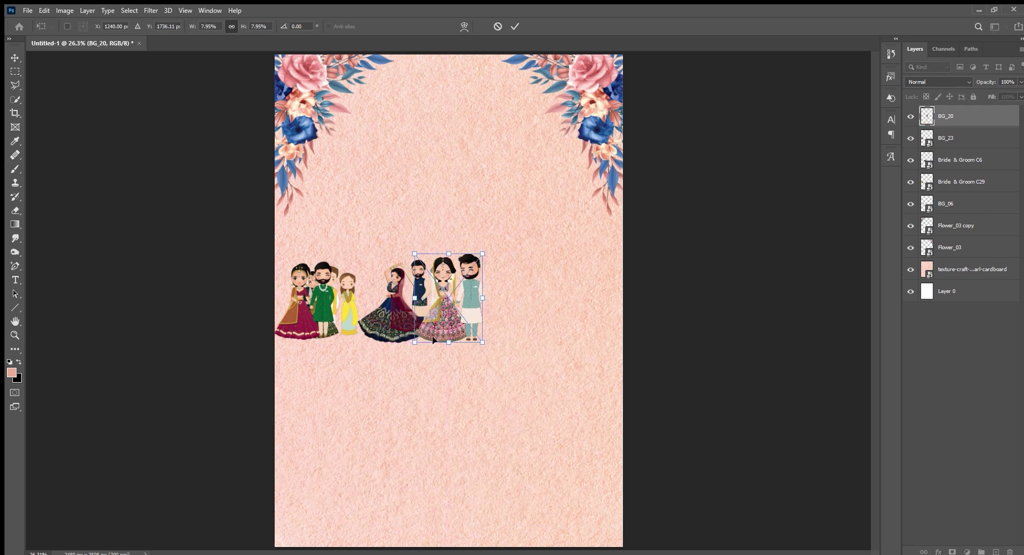
pyautogui.press('Return')
# Rename the top two couple layers 'Reception' and 'Wedding'.
pyautogui.doubleClick(947, 116)
pyautogui.write('Reception')
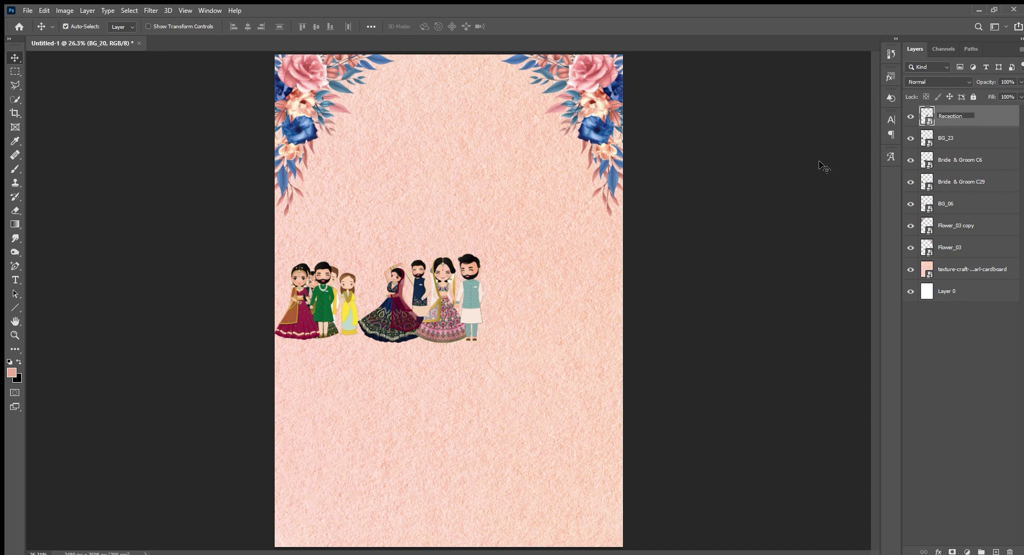
pyautogui.press('Return')
pyautogui.doubleClick(945, 138)
pyautogui.write('Wedding')
pyautogui.press('Return')
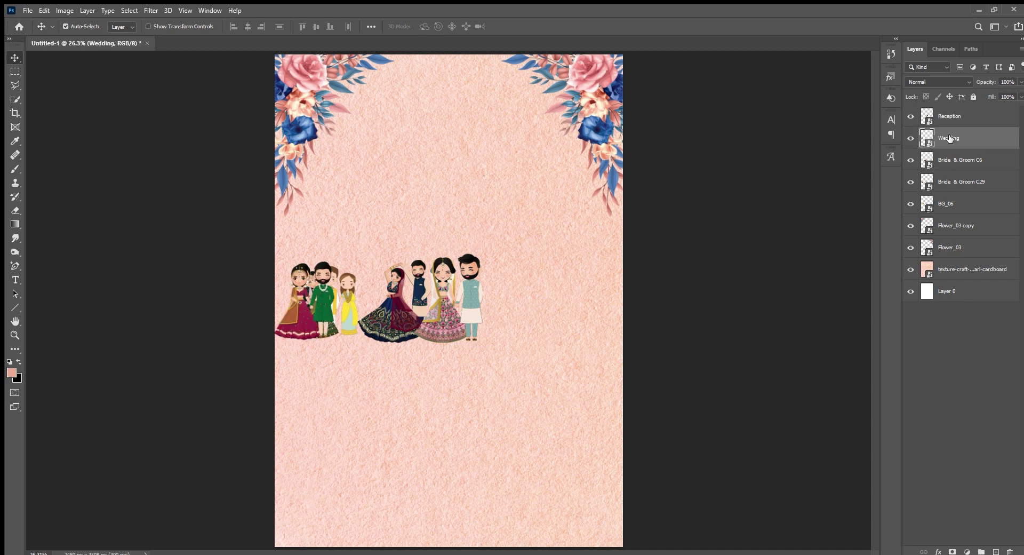
# Rename the remaining couple layers 'Sangeet', 'Mehndi' and 'HAldi'.
pyautogui.click(911, 160)
pyautogui.doubleClick(955, 159)
pyautogui.write('Sangeet')
pyautogui.press('Return')
pyautogui.click(955, 181)
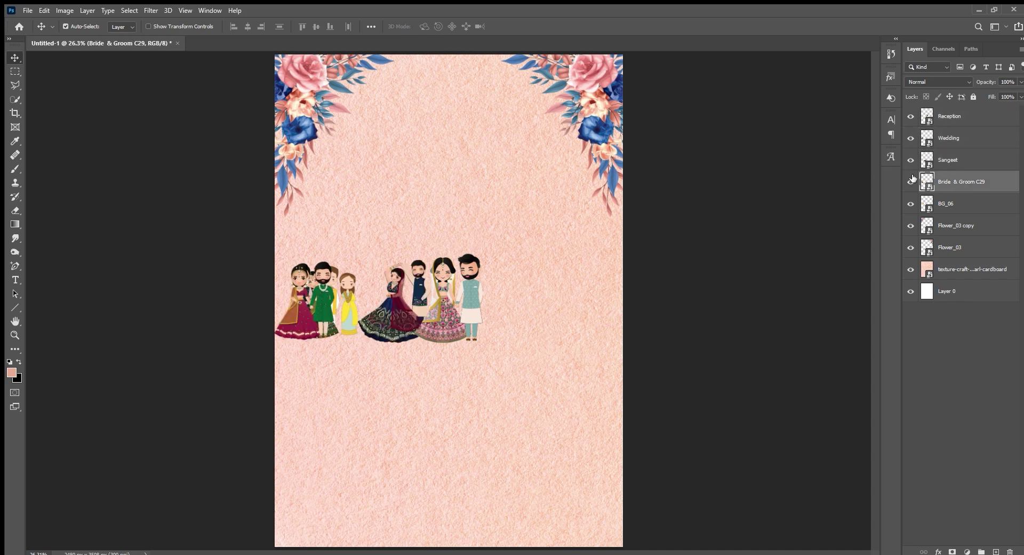
pyautogui.doubleClick(957, 182)
pyautogui.write('Mehndi')
pyautogui.press('Return')
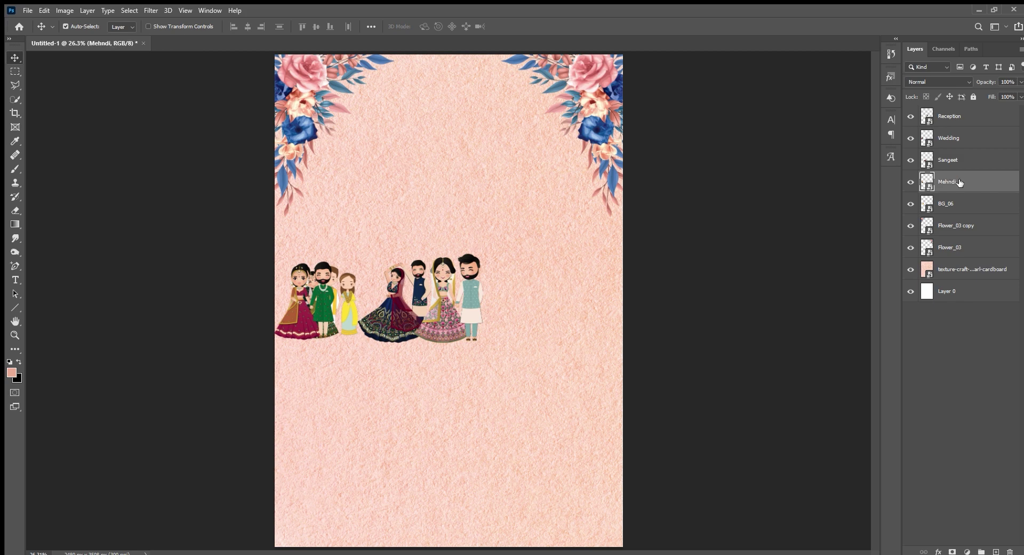
pyautogui.doubleClick(953, 203)
pyautogui.write('HAldi')
pyautogui.press('Return')
# Stack HAldi above Mehndi and spread the five couples around the page.
pyautogui.moveTo(952, 203); pyautogui.dragTo(955, 178)
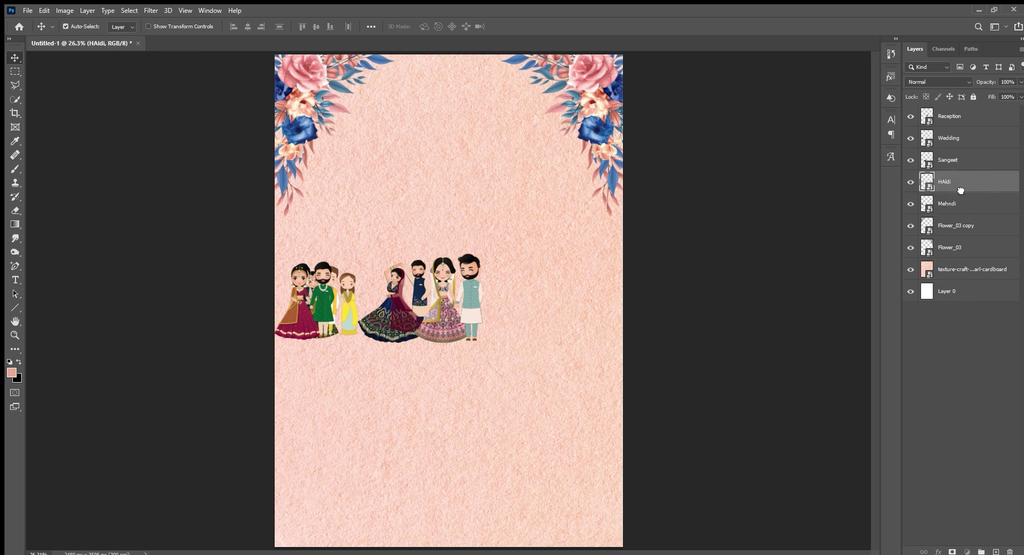
pyautogui.click(955, 203)
pyautogui.moveTo(323, 282)
pyautogui.mouseDown()
pyautogui.moveTo(347, 179)
pyautogui.moveTo(338, 189)
pyautogui.mouseUp()
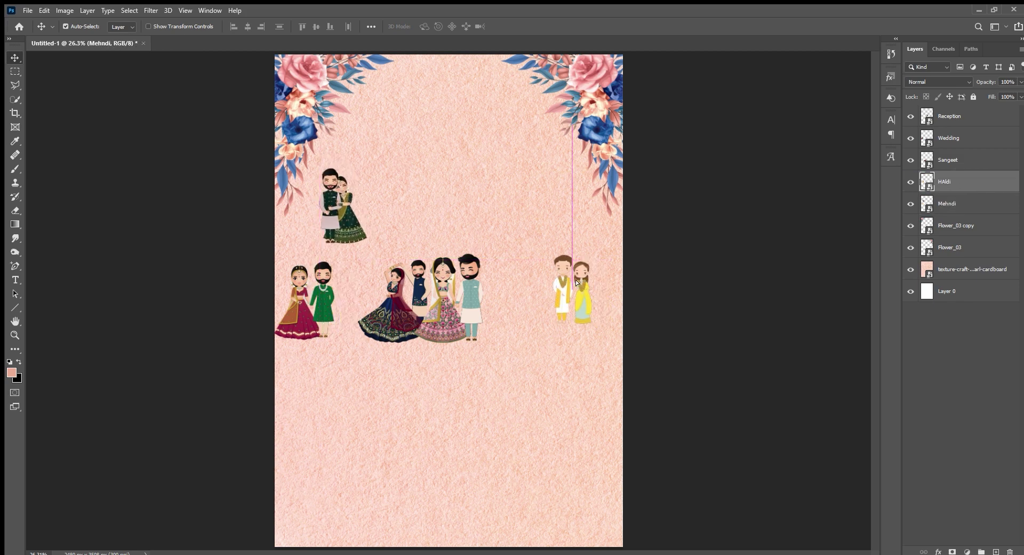
pyautogui.moveTo(347, 304); pyautogui.dragTo(548, 291)
pyautogui.moveTo(395, 304); pyautogui.dragTo(330, 377)
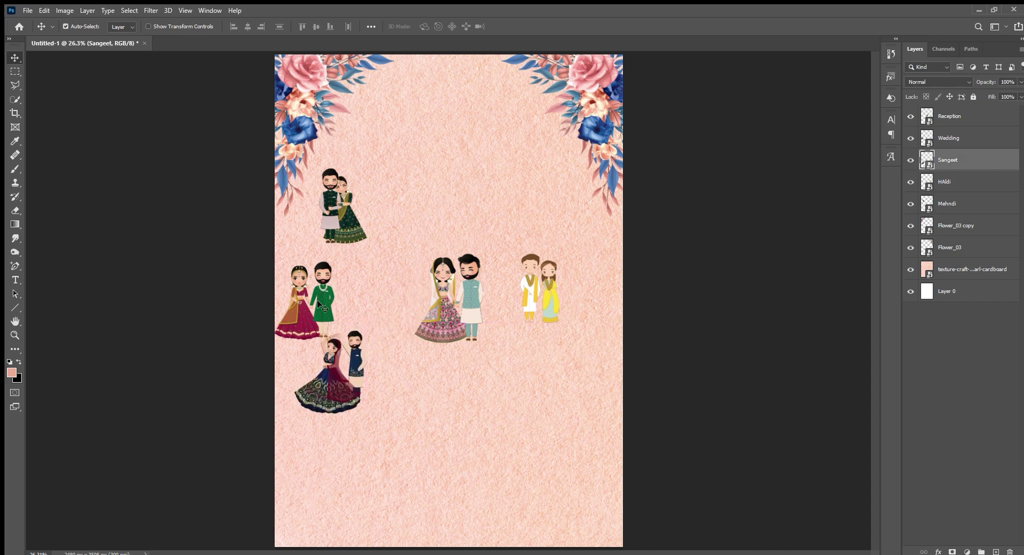
pyautogui.moveTo(318, 299); pyautogui.dragTo(573, 440)
pyautogui.moveTo(456, 300)
pyautogui.mouseDown()
pyautogui.moveTo(340, 498)
pyautogui.moveTo(340, 487)
pyautogui.mouseUp()
# Raise the Reception, Sangeet, Mehndi, HAldi and Wedding couples into final positions.
pyautogui.moveTo(334, 368); pyautogui.dragTo(335, 339)
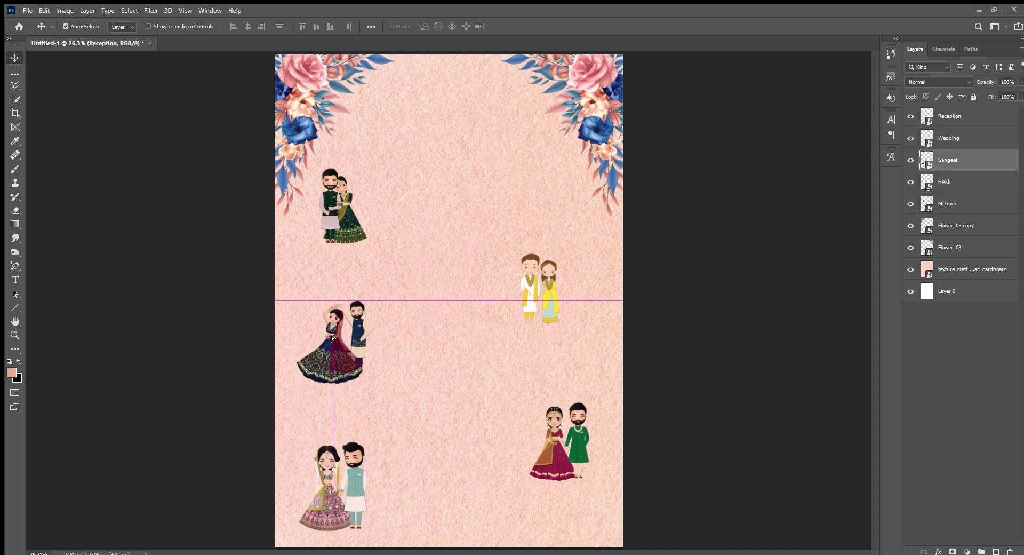
pyautogui.moveTo(539, 288); pyautogui.dragTo(538, 266)
pyautogui.moveTo(328, 207); pyautogui.dragTo(333, 187)
pyautogui.moveTo(539, 267); pyautogui.dragTo(548, 259)
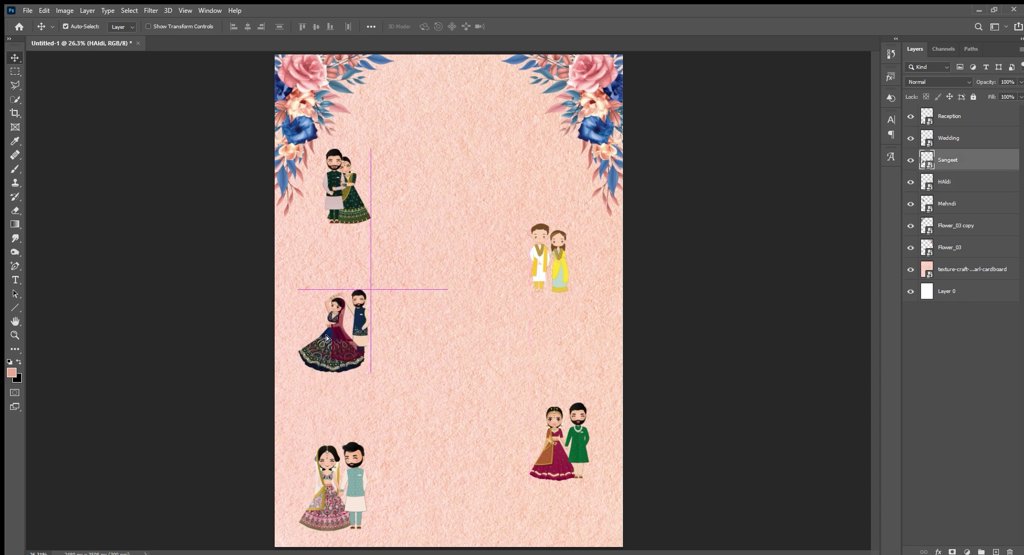
pyautogui.moveTo(309, 339); pyautogui.dragTo(310, 330)
pyautogui.moveTo(553, 452); pyautogui.dragTo(553, 424)
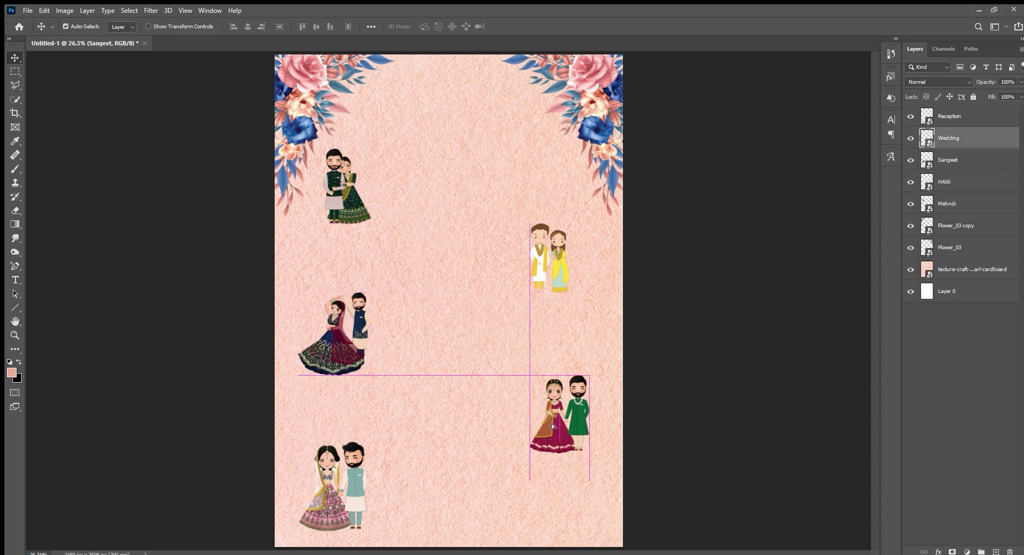
# Undo the accidental background move and shrink the bottom couple slightly.
pyautogui.moveTo(345, 490)
pyautogui.mouseDown()
pyautogui.moveTo(342, 478)
pyautogui.moveTo(334, 506)
pyautogui.mouseUp()
pyautogui.hotkey('ctrl', 'z')
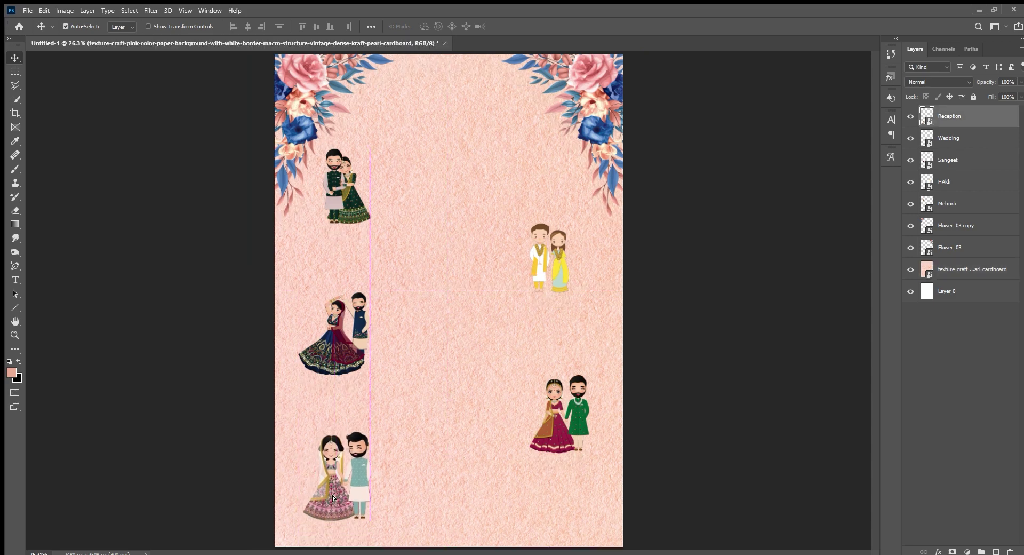
pyautogui.hotkey('ctrl', 't')
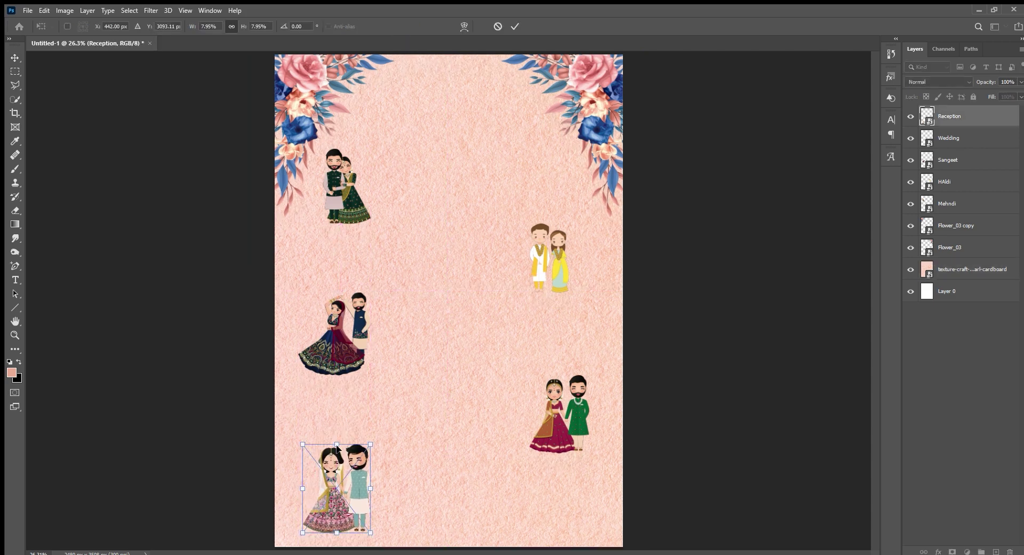
pyautogui.moveTo(339, 446); pyautogui.dragTo(342, 455)
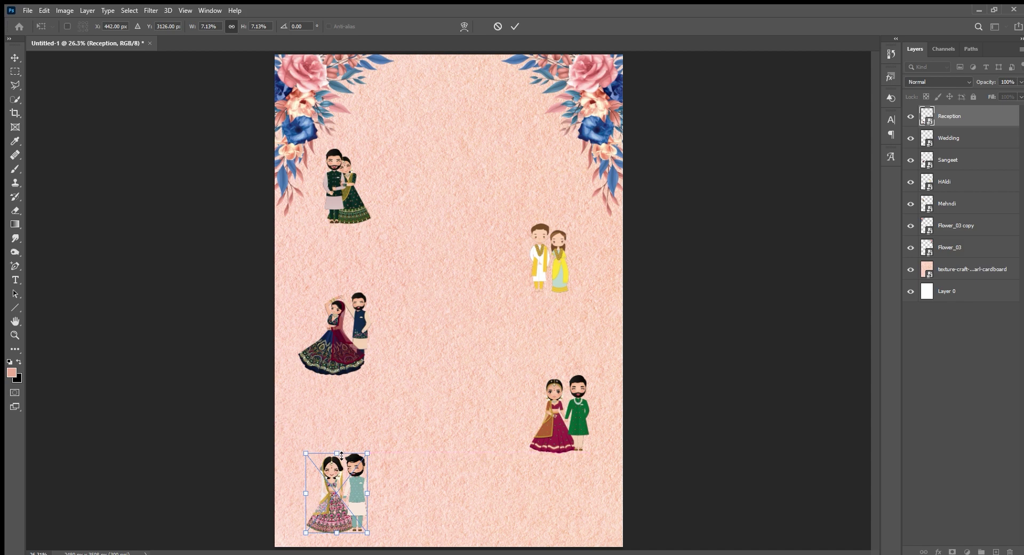
pyautogui.press('Return')
# Lock the pink texture layer and delete the blank white Layer 0.
pyautogui.click(959, 274)
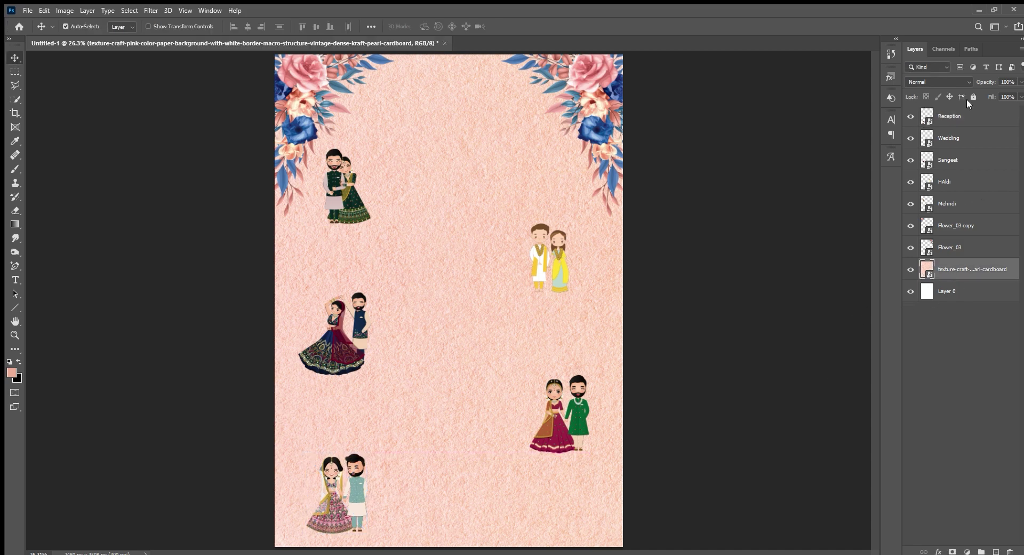
pyautogui.click(972, 98)
pyautogui.click(778, 327)
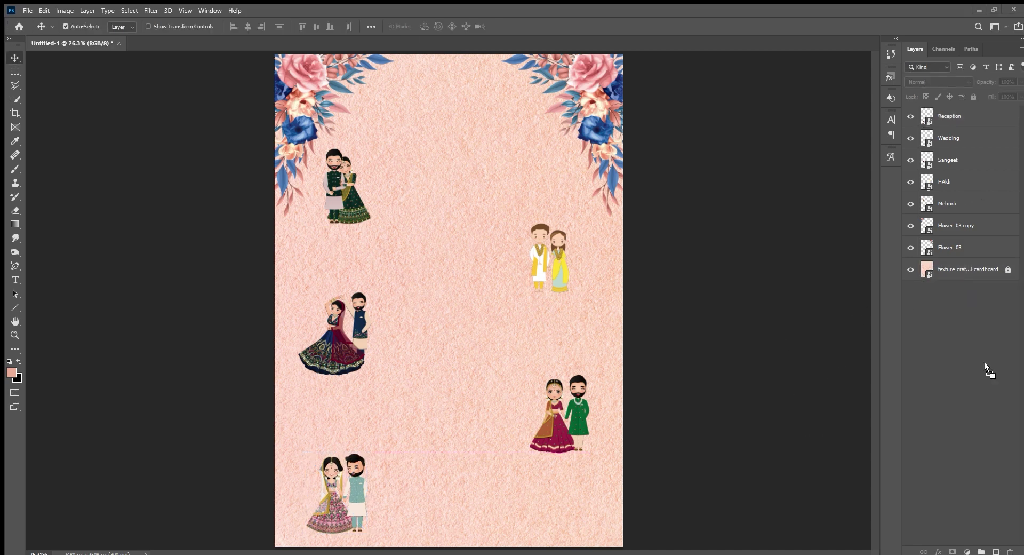
# Place the footprints image on the invitation, then hide that layer.
pyautogui.moveTo(482, 289); pyautogui.dragTo(448, 233)
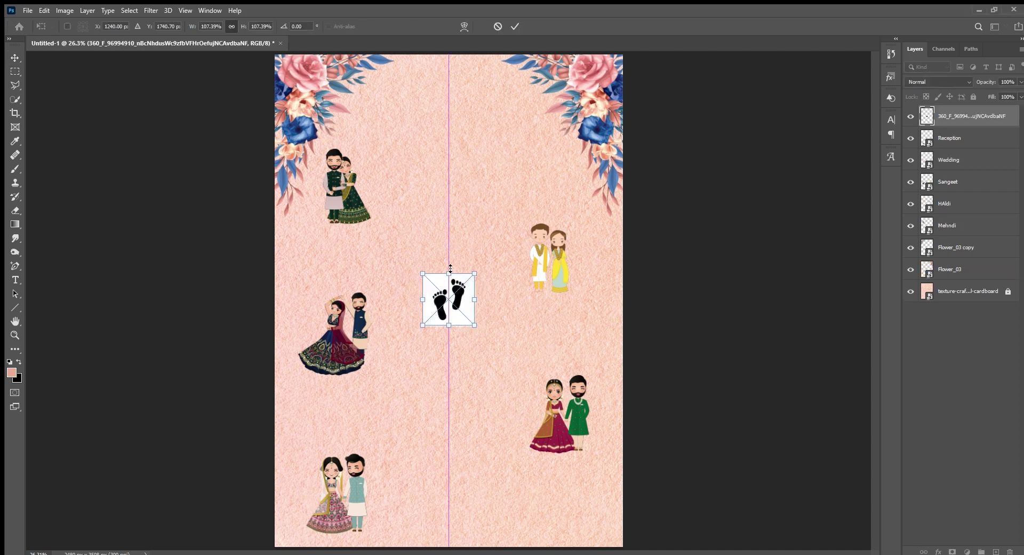
pyautogui.press('Return')
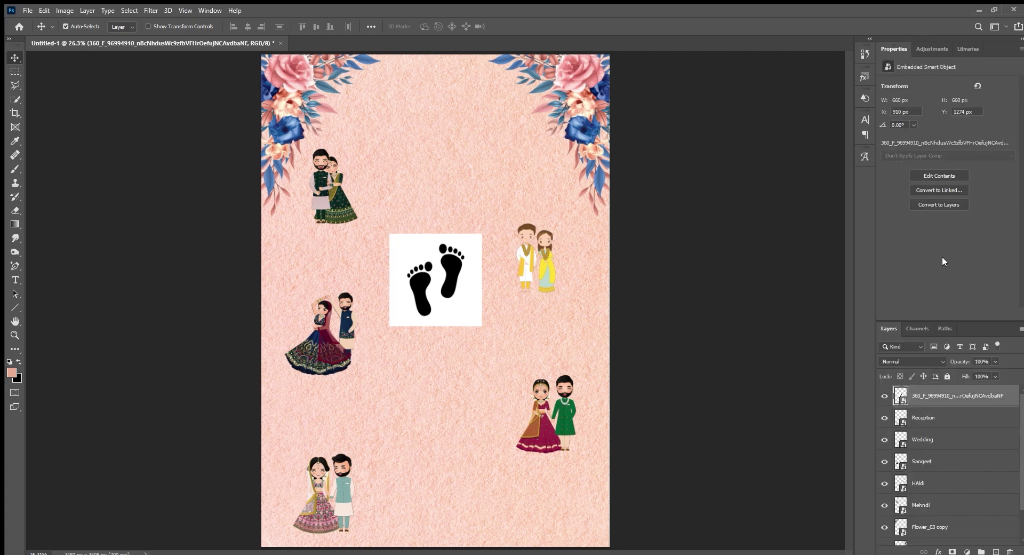
pyautogui.click(885, 396)
# Open the footprints contents, unlock the image, and remove its white background.
pyautogui.click(943, 173)
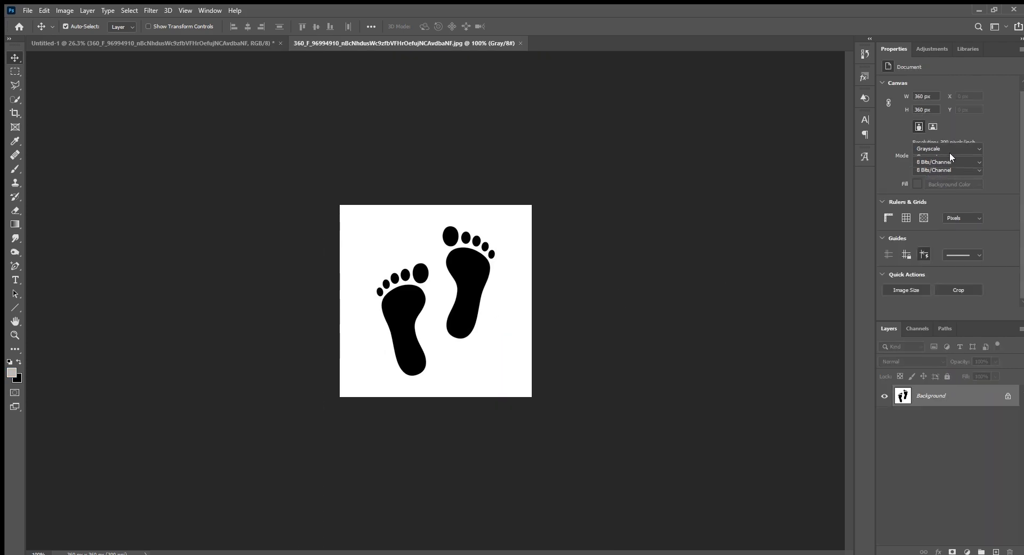
pyautogui.click(1007, 396)
pyautogui.click(928, 216)
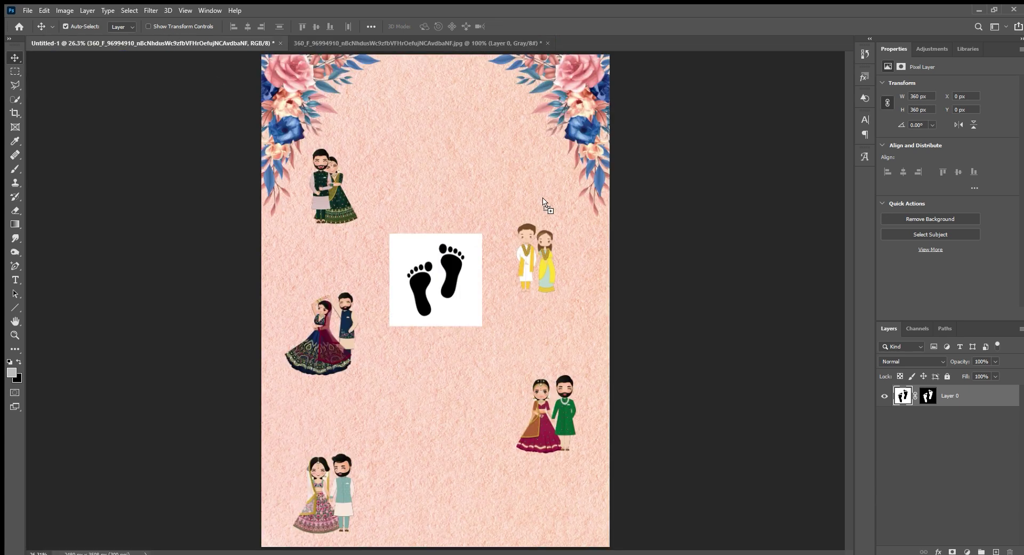
# Bring the cut-out footprints into Untitled-1, drop the white-backed copy, and add Hue/Saturation.
pyautogui.moveTo(171, 32)
pyautogui.mouseDown()
pyautogui.moveTo(505, 199)
pyautogui.moveTo(474, 219)
pyautogui.moveTo(428, 301)
pyautogui.mouseUp()
pyautogui.hotkey('ctrl', 'z')
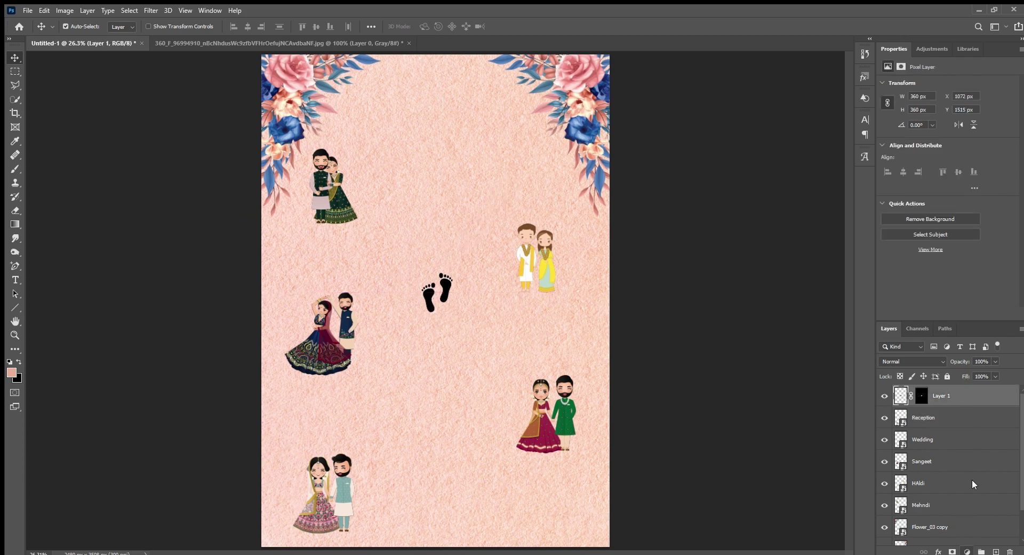
pyautogui.hotkey('ctrl', 'u')
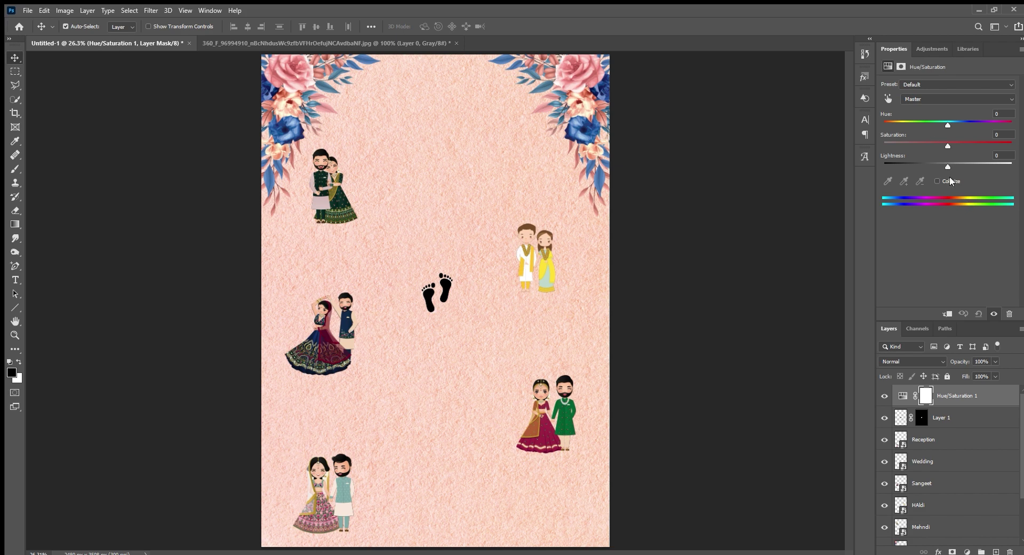
# Try a clipped Hue/Saturation of hue +18 and lightness -32, then delete it.
pyautogui.moveTo(946, 125); pyautogui.dragTo(959, 124)
pyautogui.click(948, 314)
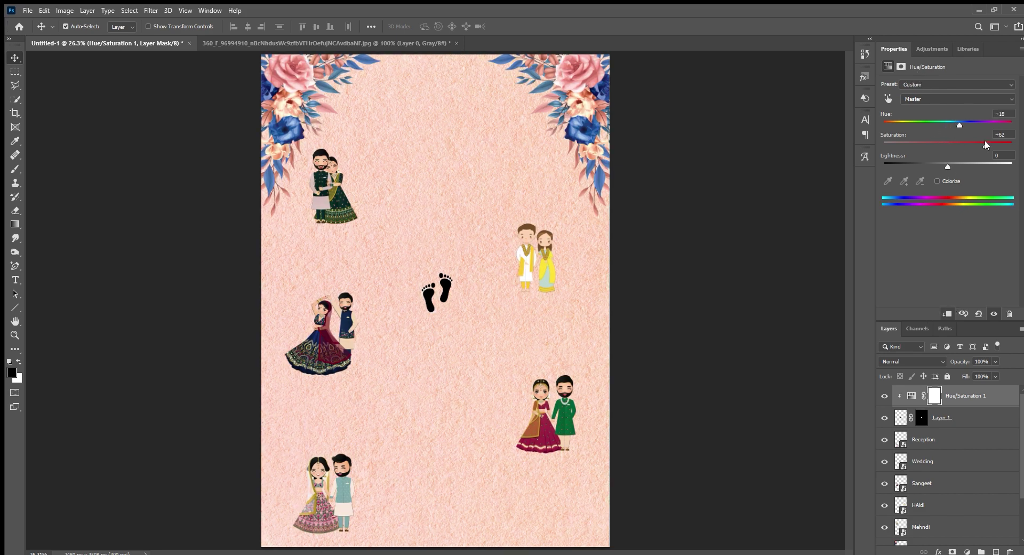
pyautogui.moveTo(950, 163); pyautogui.dragTo(928, 163)
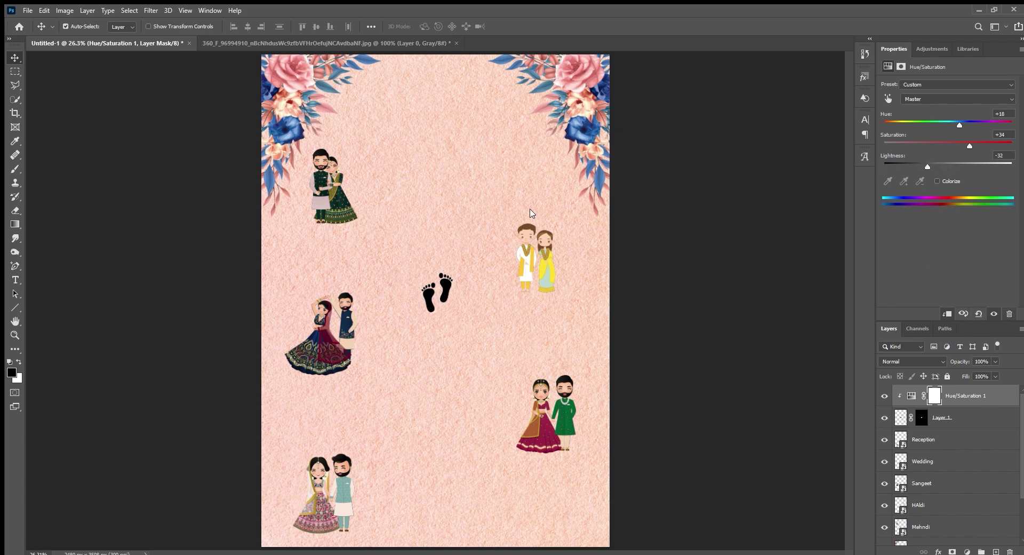
pyautogui.press('Delete')
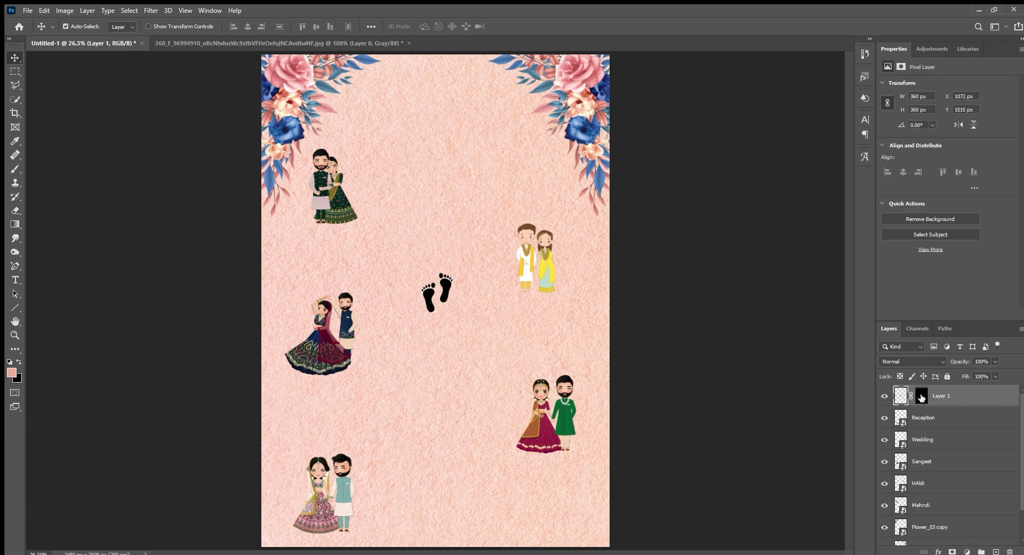
# Fill the footprints shape with maroon sampled from the artwork.
pyautogui.click(921, 397)
pyautogui.keyDown('ctrl'); pyautogui.click(901, 395); pyautogui.keyUp('ctrl')
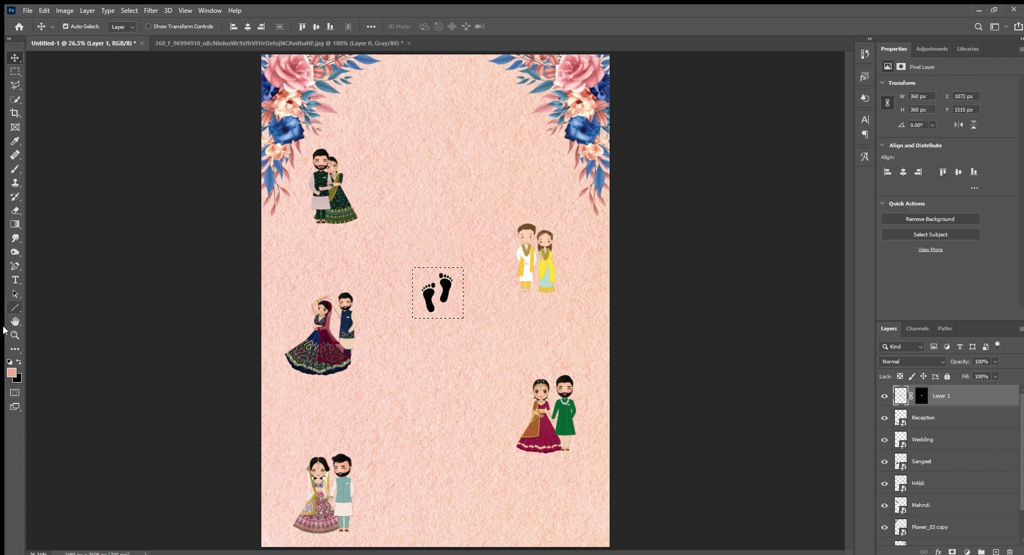
pyautogui.click(921, 397)
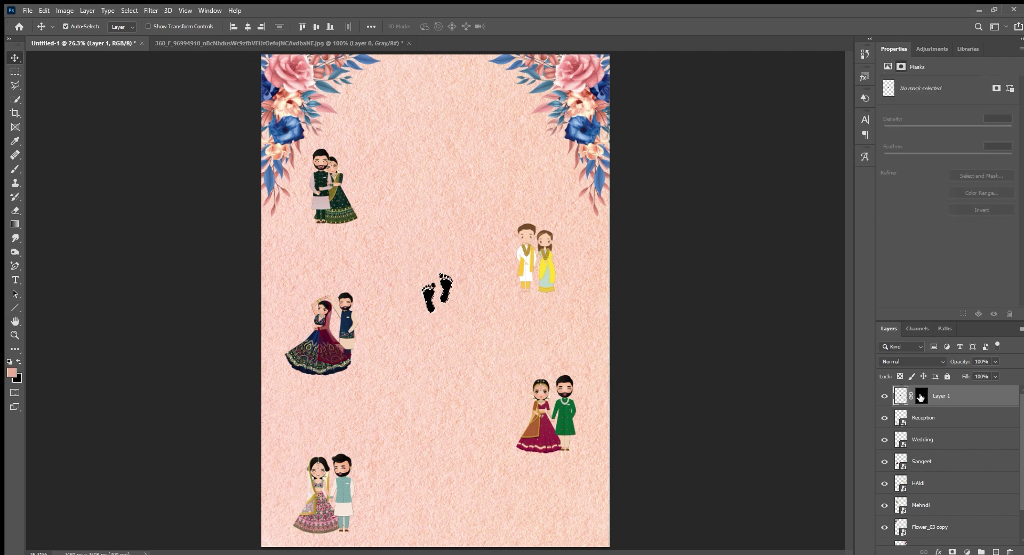
pyautogui.press('i')
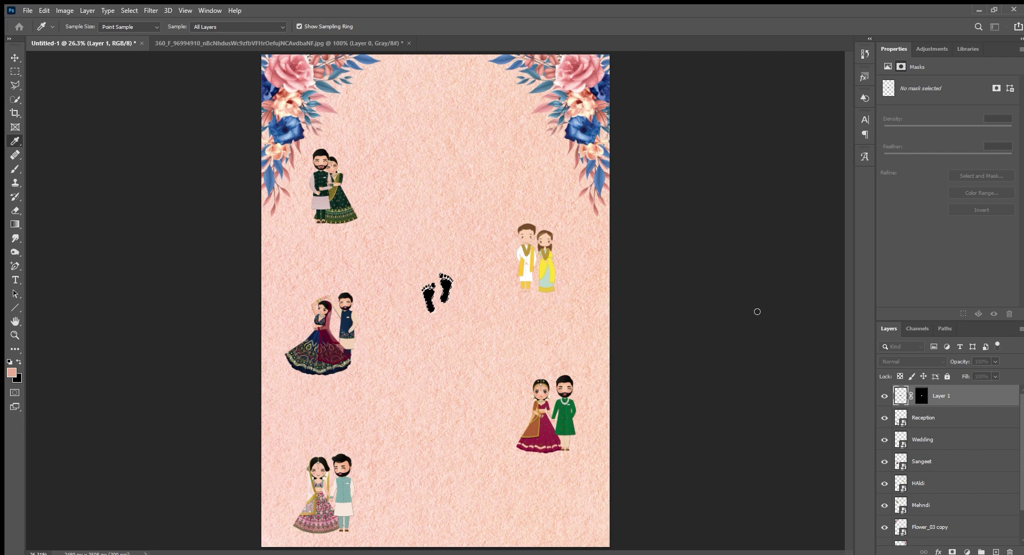
pyautogui.press('v')
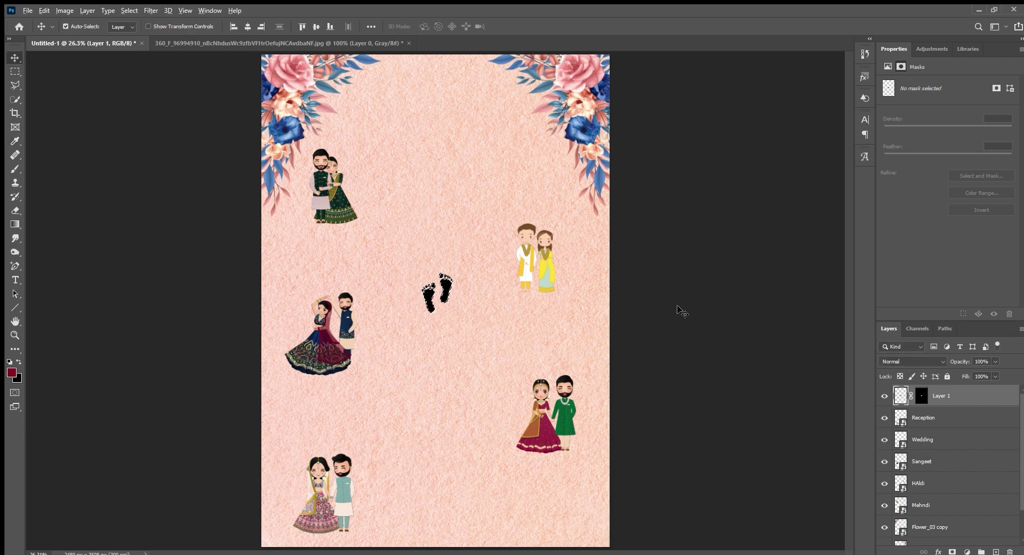
pyautogui.hotkey('alt', 'BackSpace')
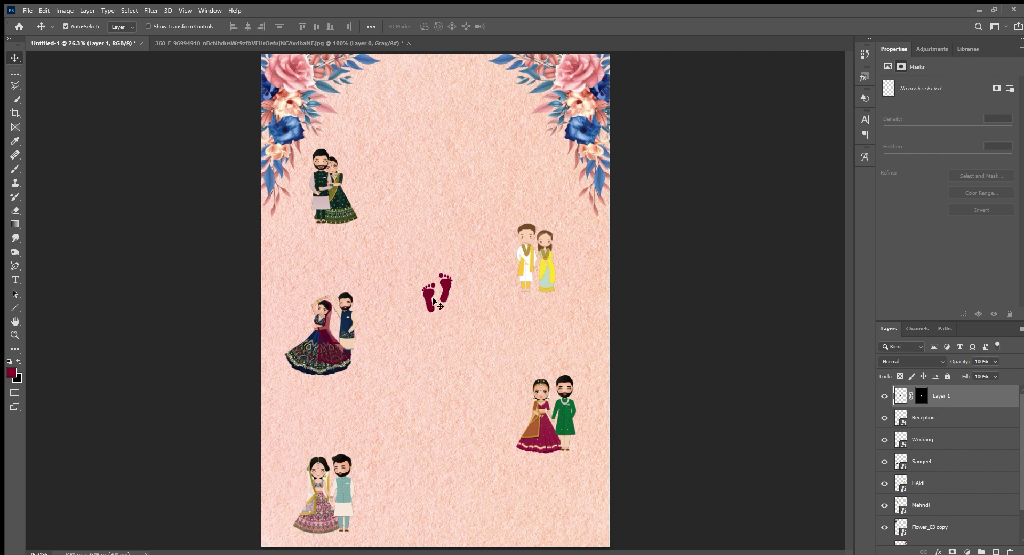
# Centre the footprints and shrink them to about 85%.
pyautogui.moveTo(433, 301); pyautogui.dragTo(433, 299)
pyautogui.hotkey('ctrl', 't')
pyautogui.moveTo(438, 265)
pyautogui.mouseDown()
pyautogui.moveTo(438, 315)
pyautogui.moveTo(375, 216)
pyautogui.moveTo(418, 247)
pyautogui.moveTo(380, 275)
pyautogui.mouseUp()
# Commit the resized footprints and pan so the yellow-outfit couple is visible.
pyautogui.press('Return')
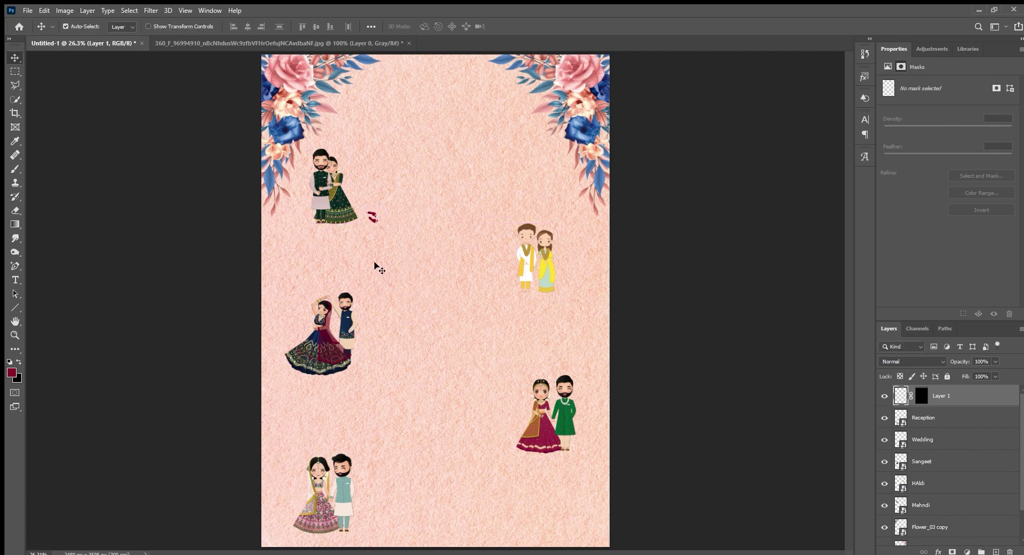
pyautogui.scroll(5, 376, 234)
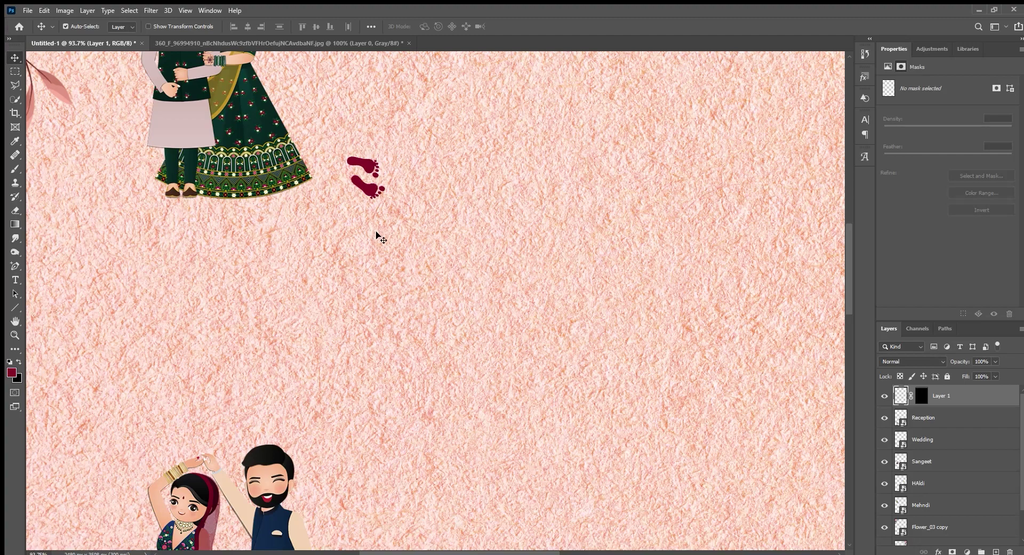
pyautogui.scroll(-2, 377, 234)
pyautogui.moveTo(478, 252); pyautogui.dragTo(336, 215)
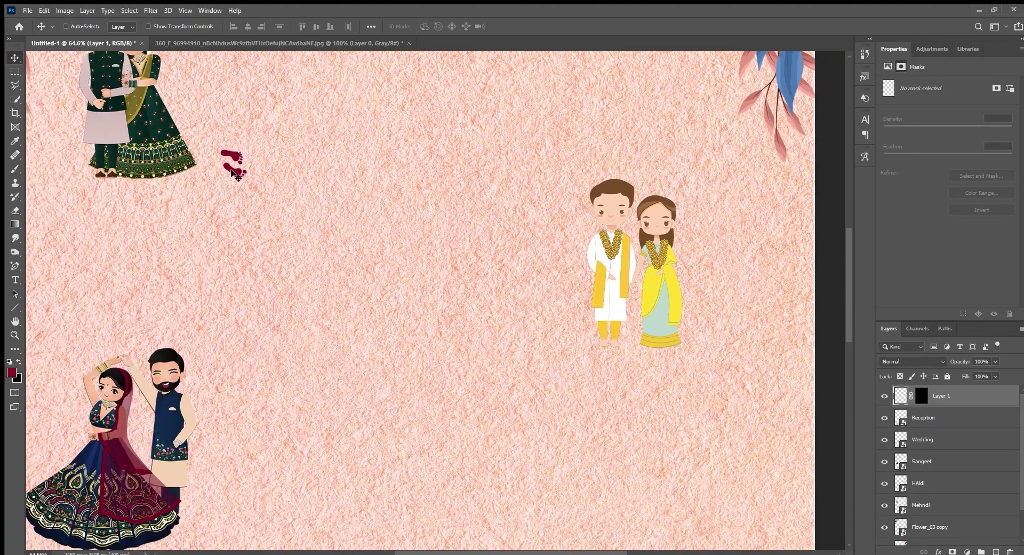
# Build a row of three footprint pairs heading right from the top-left couple.
pyautogui.moveTo(233, 172); pyautogui.dragTo(268, 193)
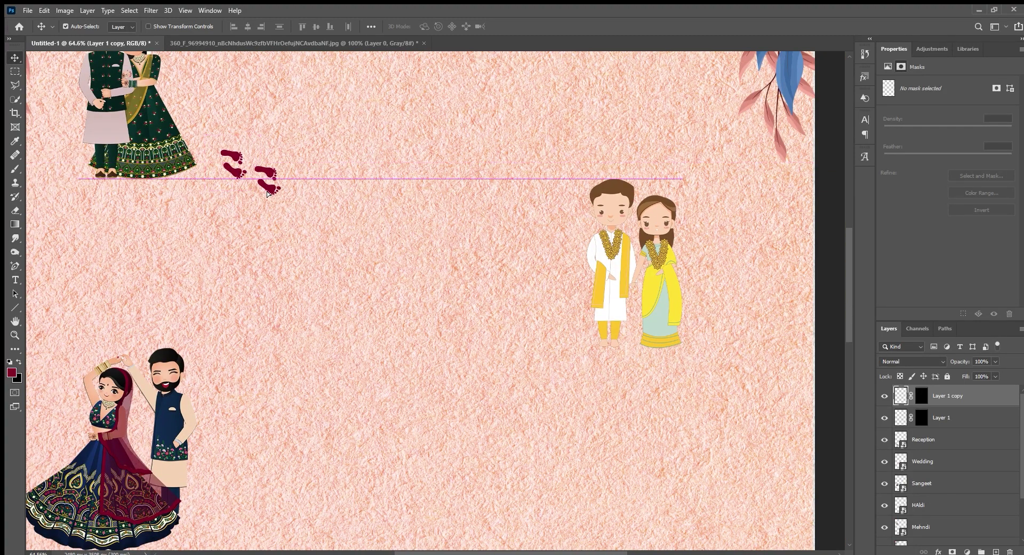
pyautogui.moveTo(268, 193); pyautogui.dragTo(268, 184)
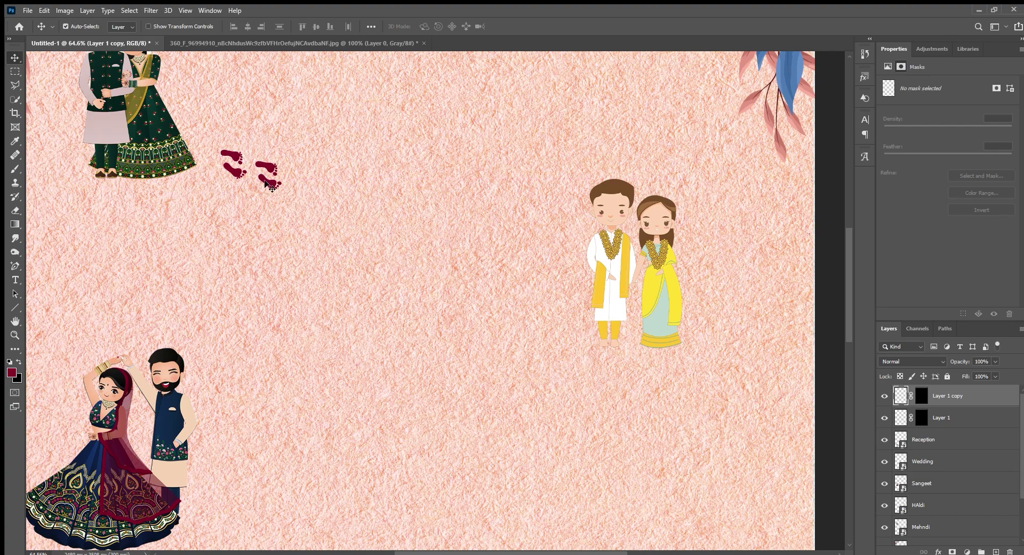
pyautogui.keyDown('ctrl'); pyautogui.keyDown('alt'); pyautogui.click(268, 184); pyautogui.keyUp('alt'); pyautogui.keyUp('ctrl')
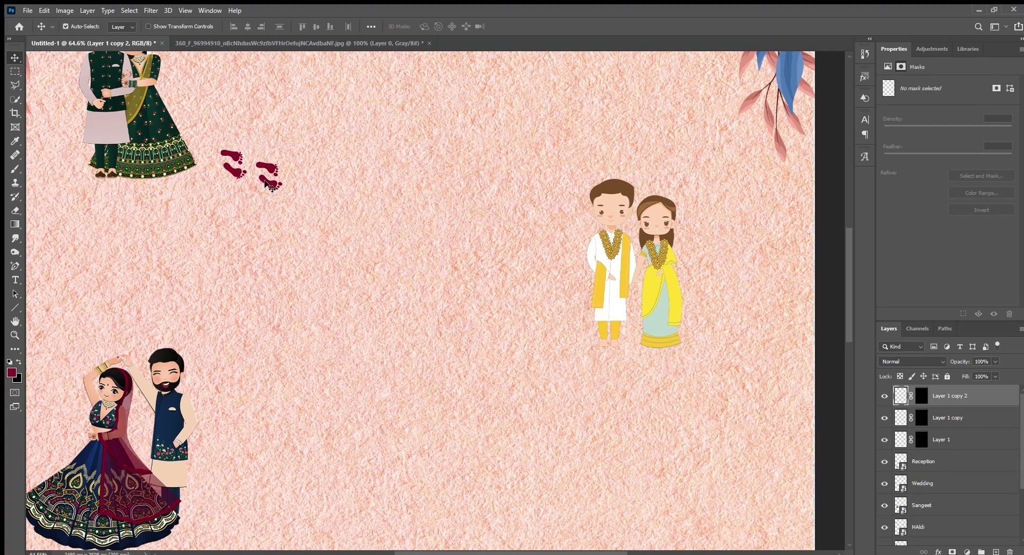
pyautogui.moveTo(268, 184); pyautogui.dragTo(305, 196)
pyautogui.hotkey('shift', 'Left')
pyautogui.keyDown('shift'); pyautogui.click(967, 442); pyautogui.keyUp('shift')
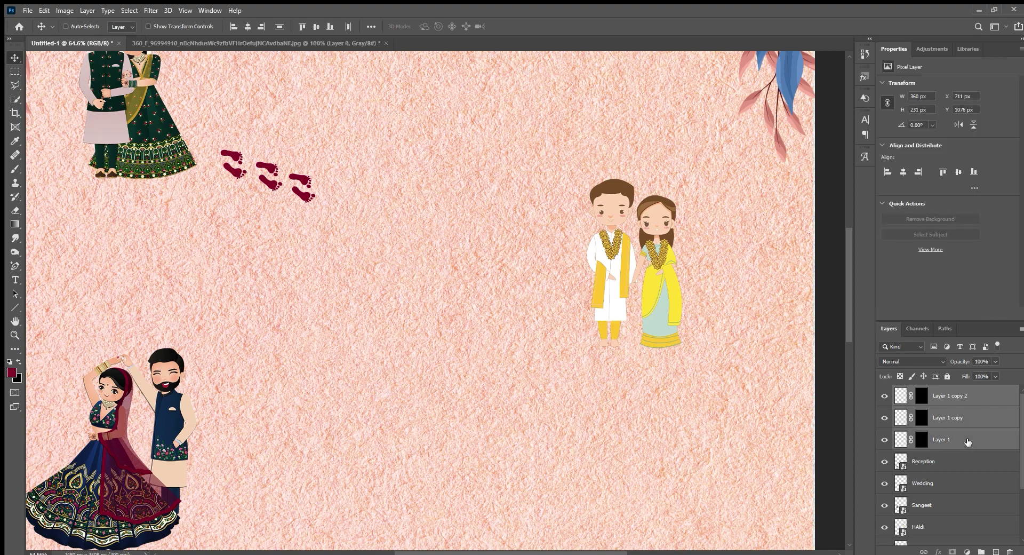
# Duplicate the three footprint pairs and continue the trail down-right.
pyautogui.hotkey('ctrl', 'j')
pyautogui.hotkey('ctrl', 't')
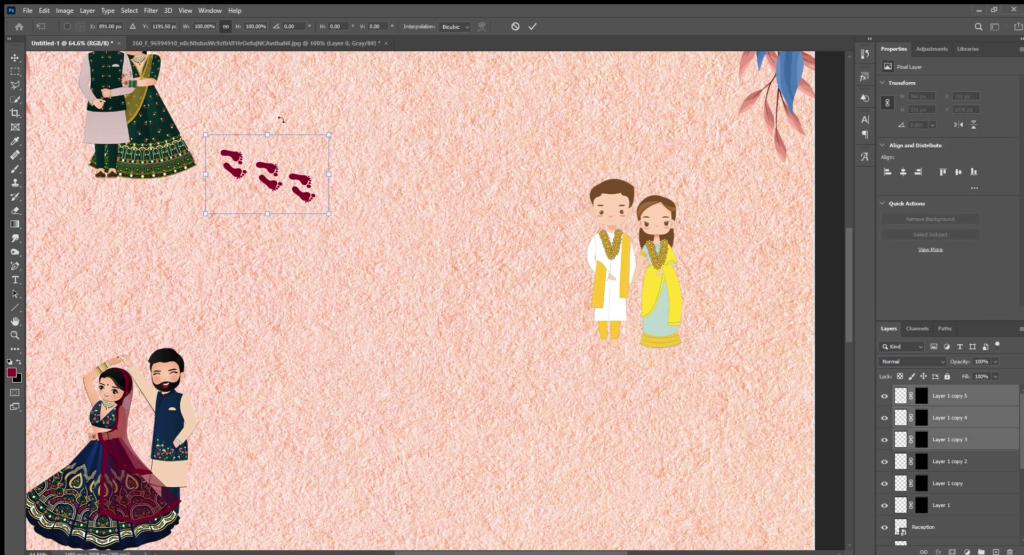
pyautogui.moveTo(305, 195); pyautogui.dragTo(402, 229)
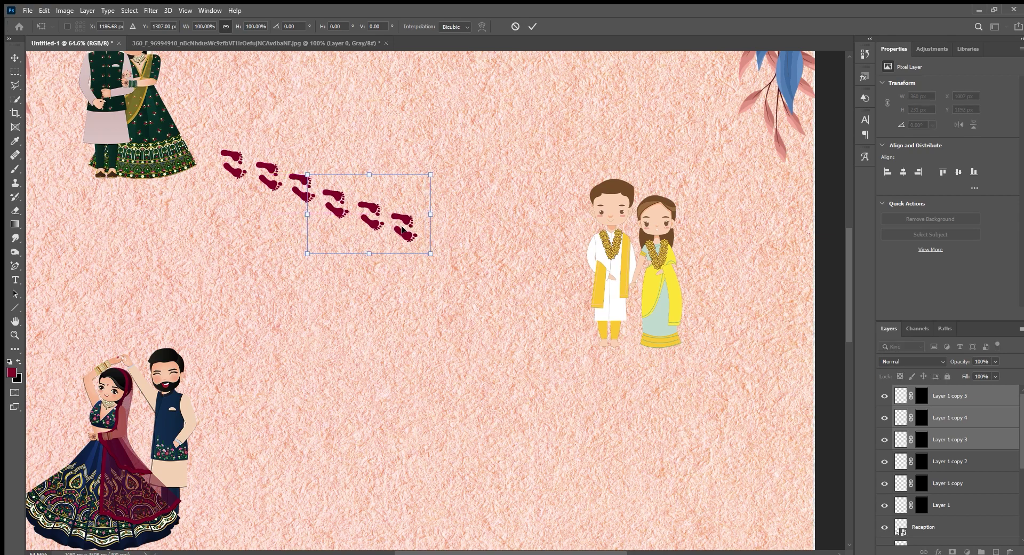
pyautogui.press('Up')
pyautogui.press('Up')
pyautogui.press('Up')
pyautogui.moveTo(402, 226); pyautogui.dragTo(400, 225)
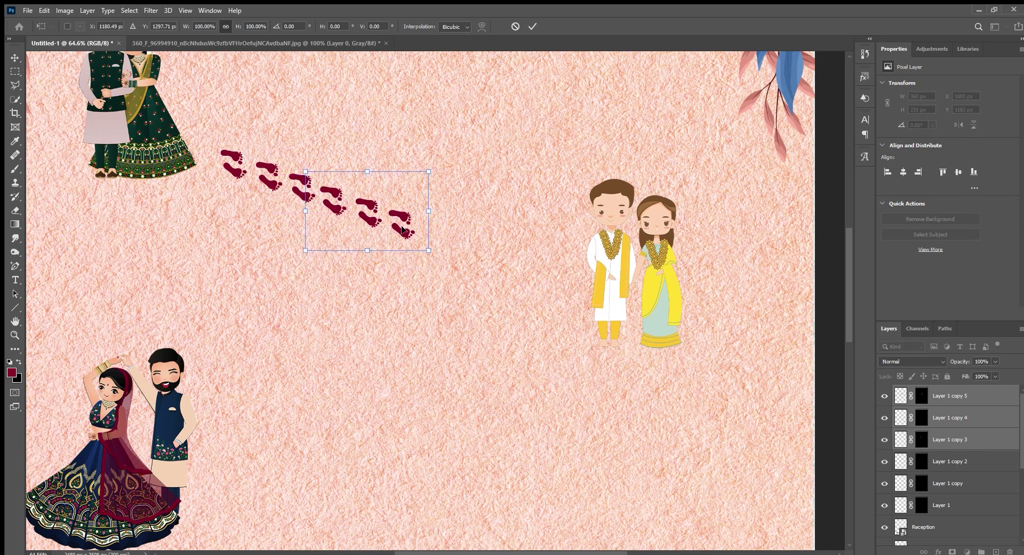
pyautogui.press('Return')
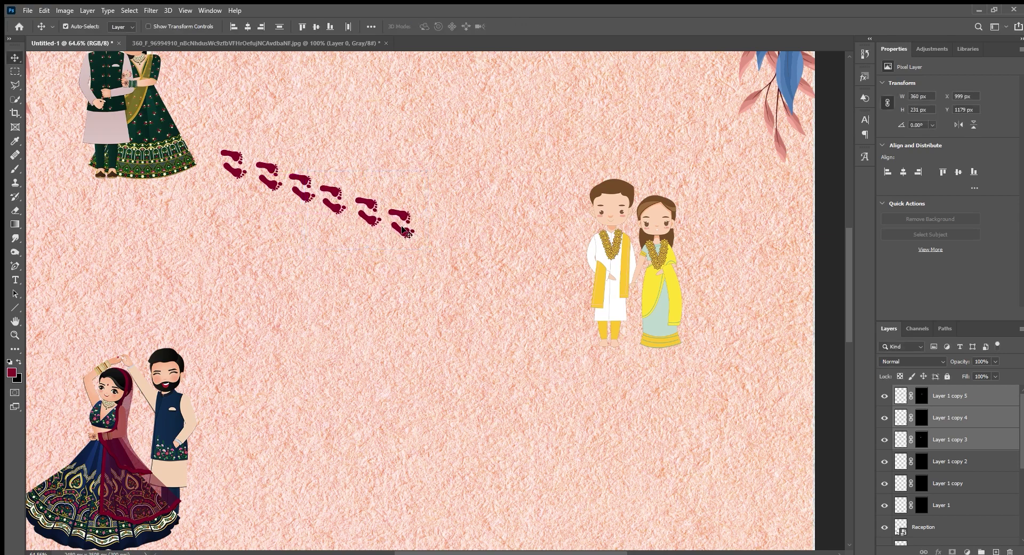
# Add another set of three footprints extending the trail toward the yellow-outfit couple.
pyautogui.hotkey('ctrl', 'j')
pyautogui.hotkey('ctrl', 't')
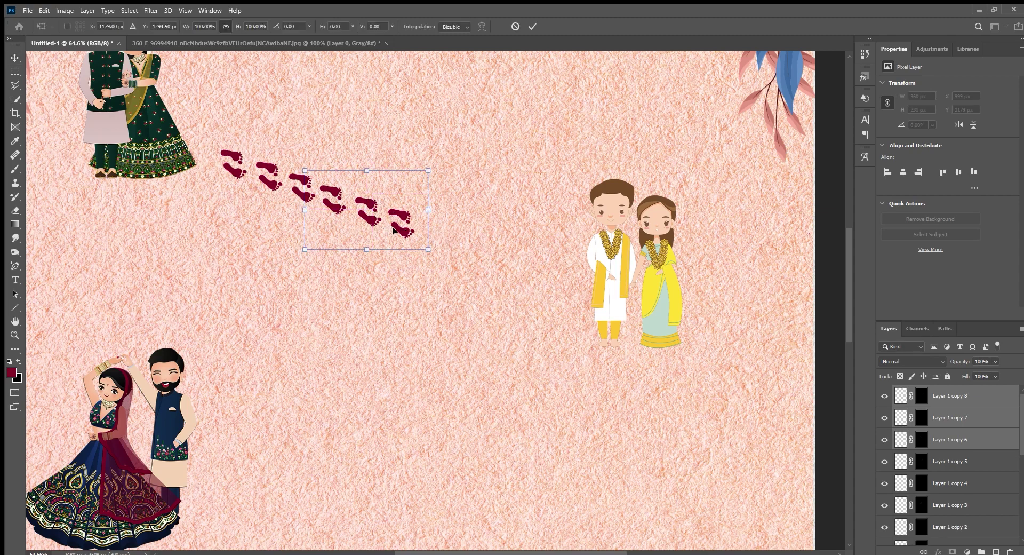
pyautogui.moveTo(393, 229); pyautogui.dragTo(491, 264)
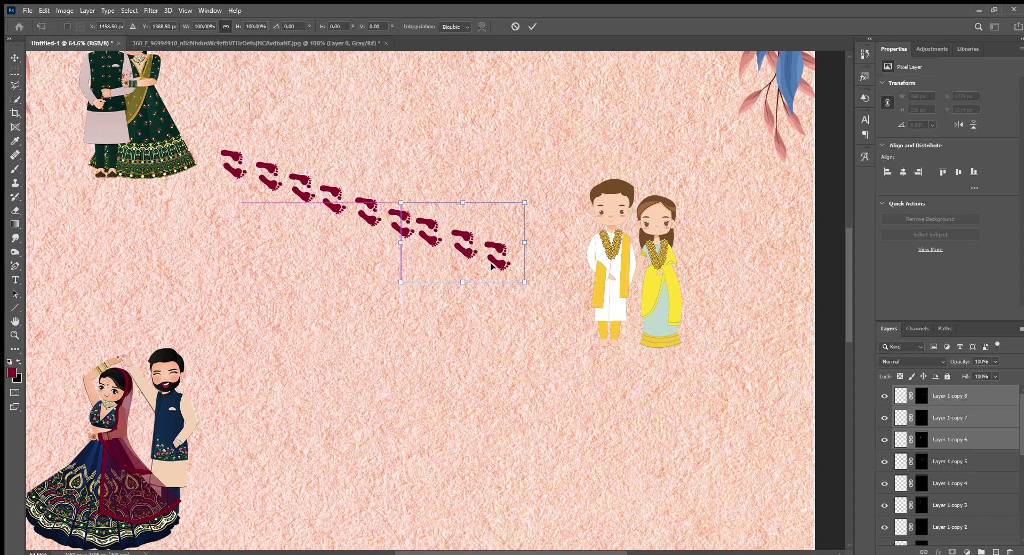
pyautogui.press('Up')
pyautogui.press('Up')
pyautogui.press('Up')
pyautogui.press('Up')
pyautogui.press('Up')
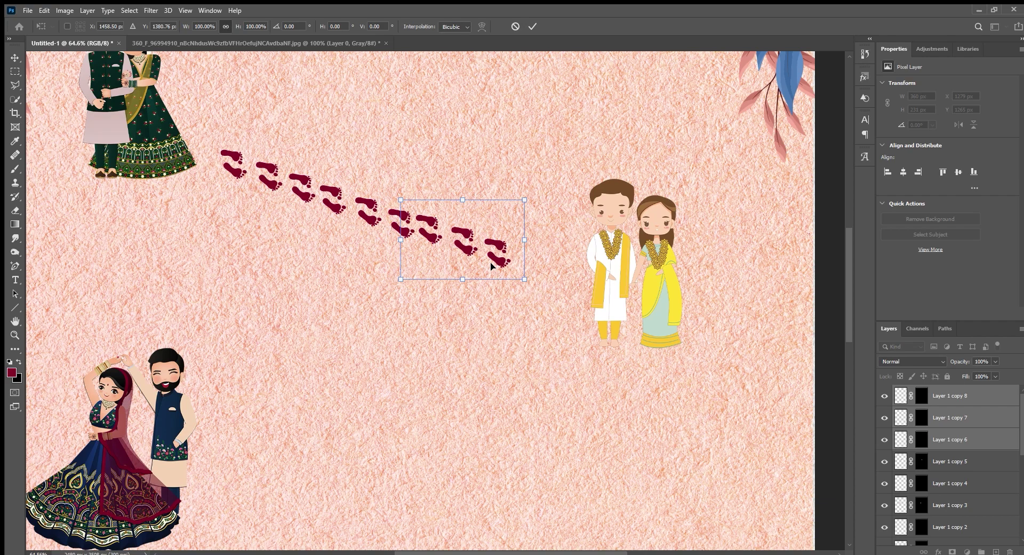
pyautogui.press('Right')
pyautogui.press('Right')
pyautogui.press('Right')
pyautogui.press('Right')
pyautogui.press('Right')
pyautogui.press('Right')
pyautogui.press('Right')
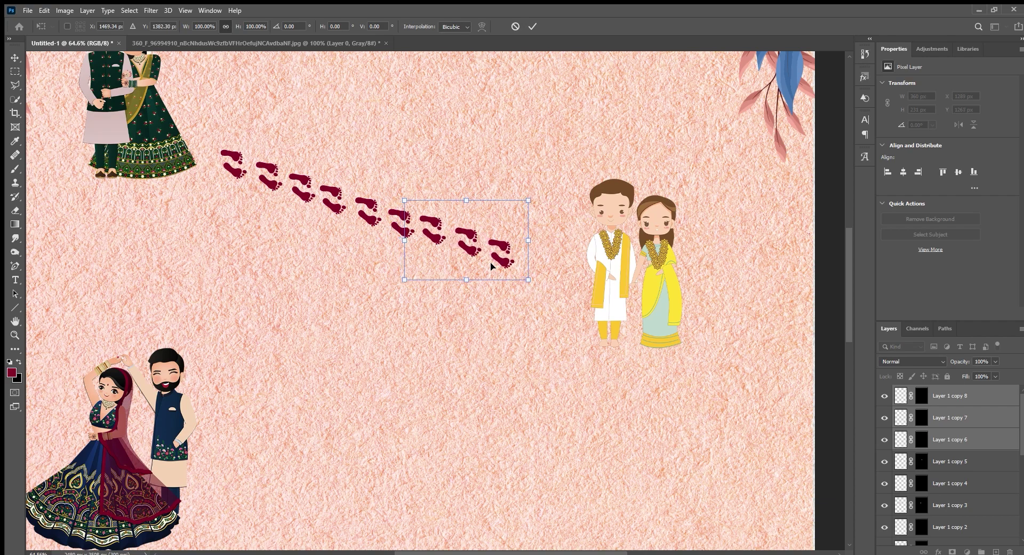
pyautogui.press('Down')
pyautogui.press('Down')
pyautogui.press('Down')
pyautogui.press('Down')
pyautogui.press('Down')
pyautogui.press('Down')
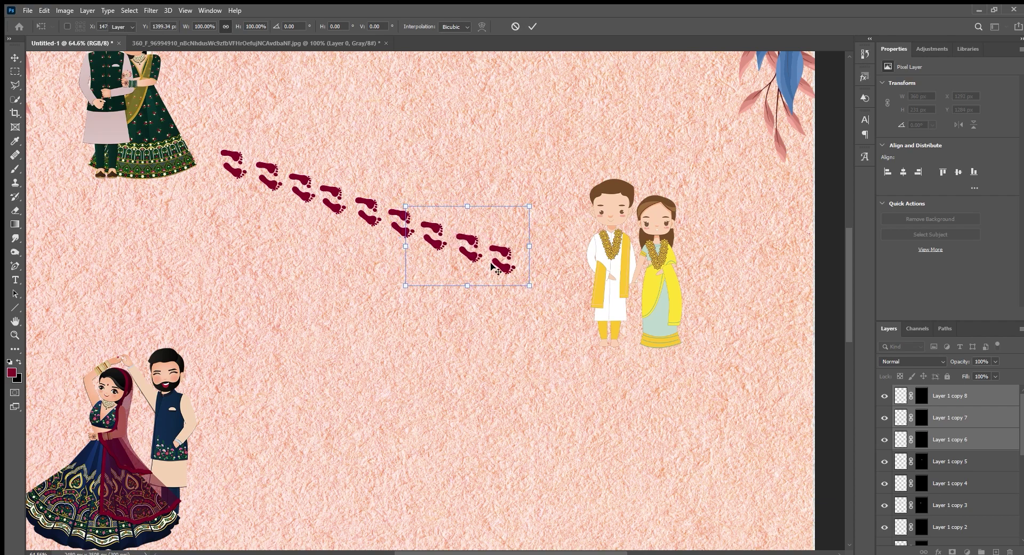
pyautogui.press('Return')
# End the trail beside the groom in white and delete the extra last footprint.
pyautogui.hotkey('ctrl', 'j')
pyautogui.hotkey('ctrl', 't')
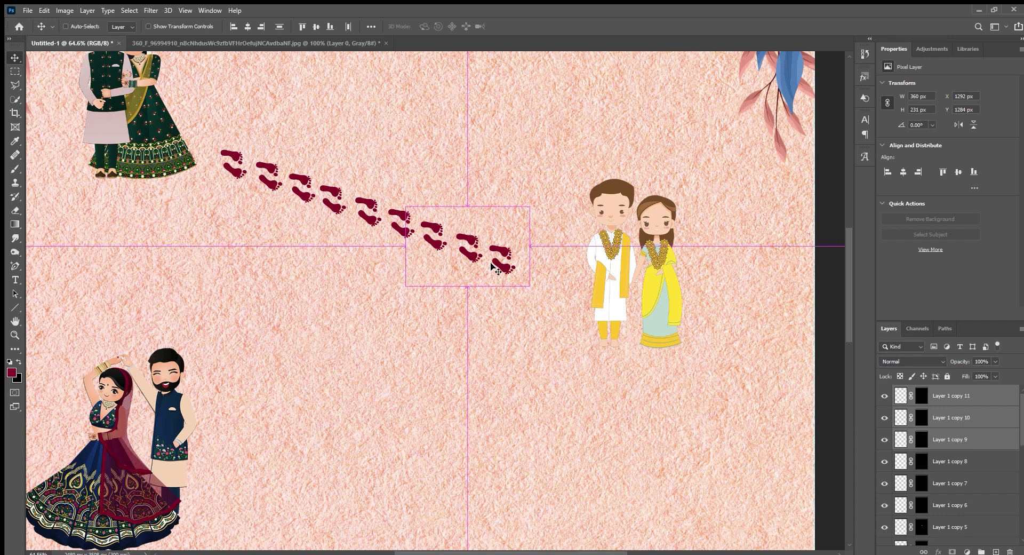
pyautogui.moveTo(502, 267); pyautogui.dragTo(604, 304)
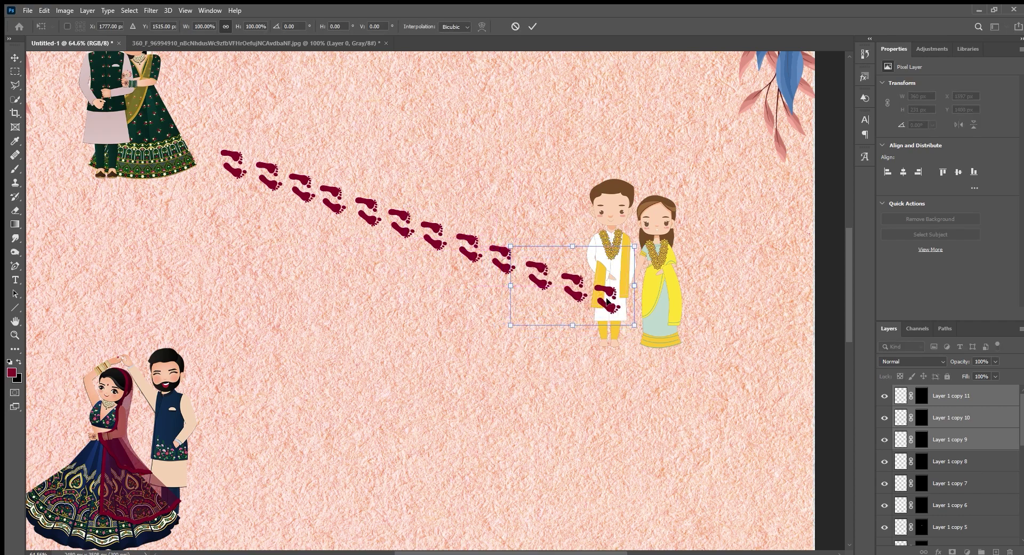
pyautogui.moveTo(606, 302); pyautogui.dragTo(608, 302)
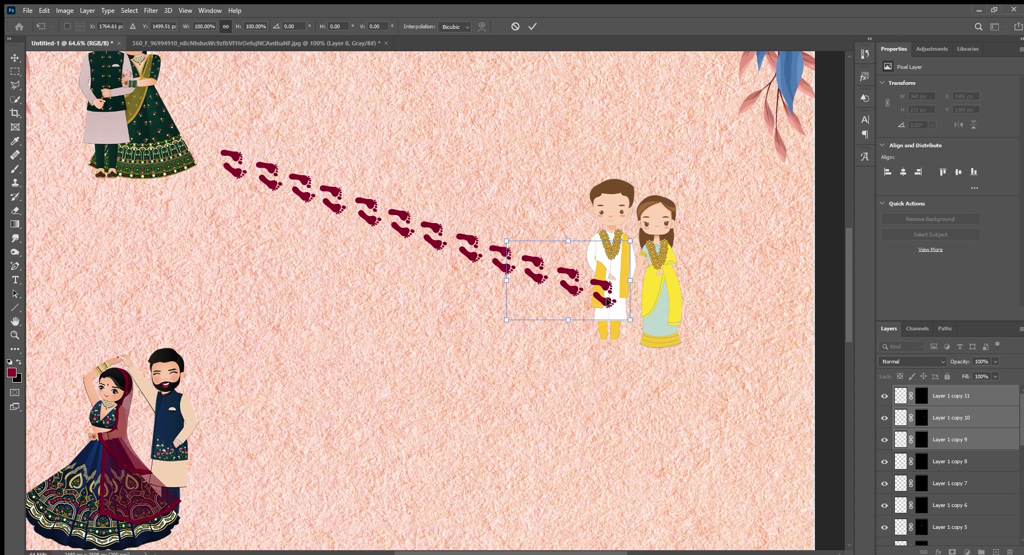
pyautogui.press('Return')
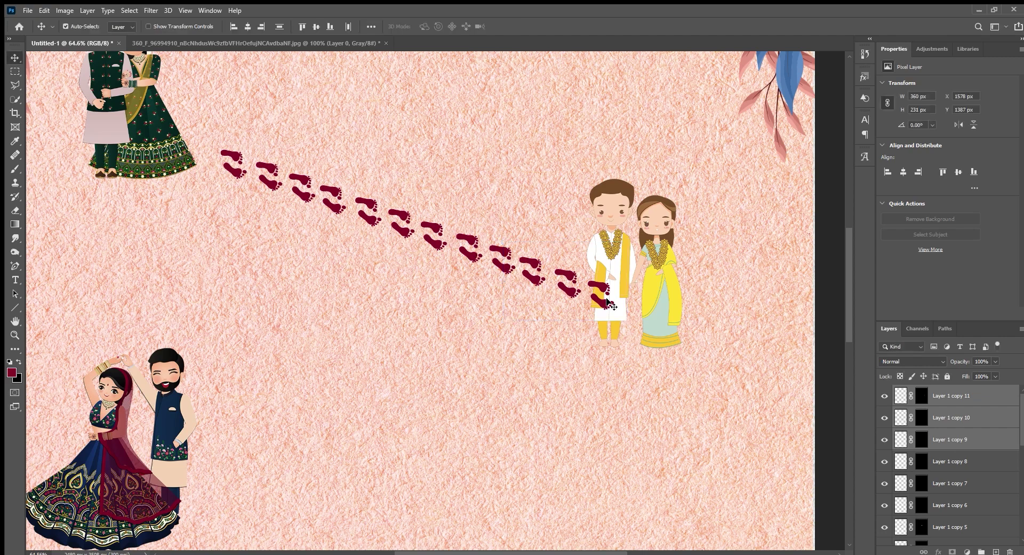
pyautogui.click(597, 325)
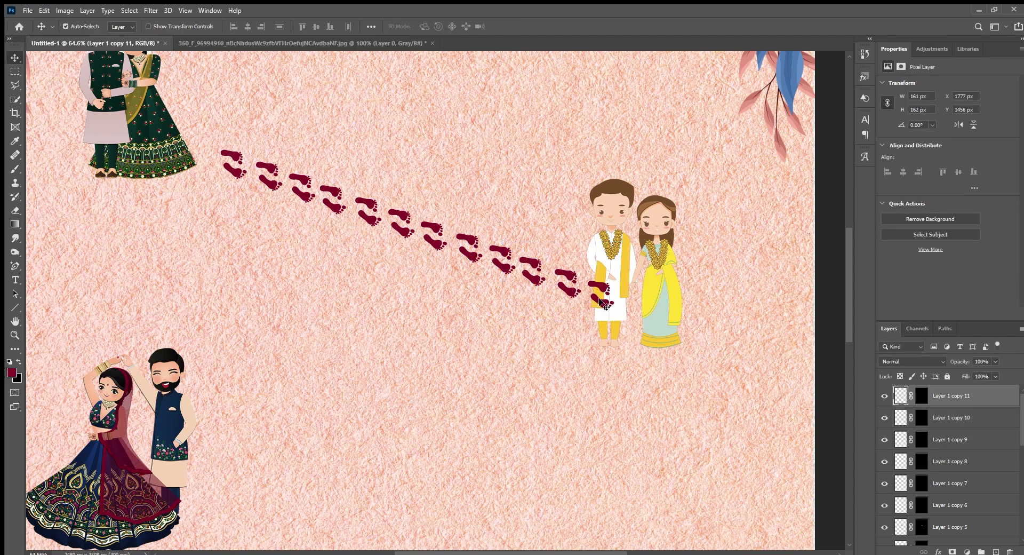
pyautogui.press('Delete')
pyautogui.scroll(-3, 935, 481)
# Merge all footprint layers into one, rotate it slightly, and shift it between the couples.
pyautogui.keyDown('shift'); pyautogui.click(967, 512); pyautogui.keyUp('shift')
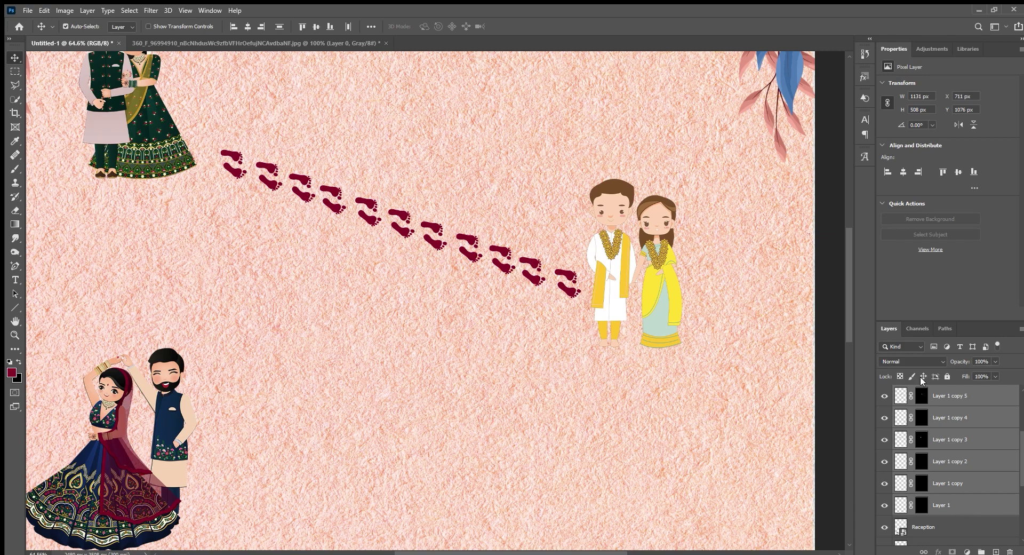
pyautogui.hotkey('ctrl', 'e')
pyautogui.hotkey('ctrl', 't')
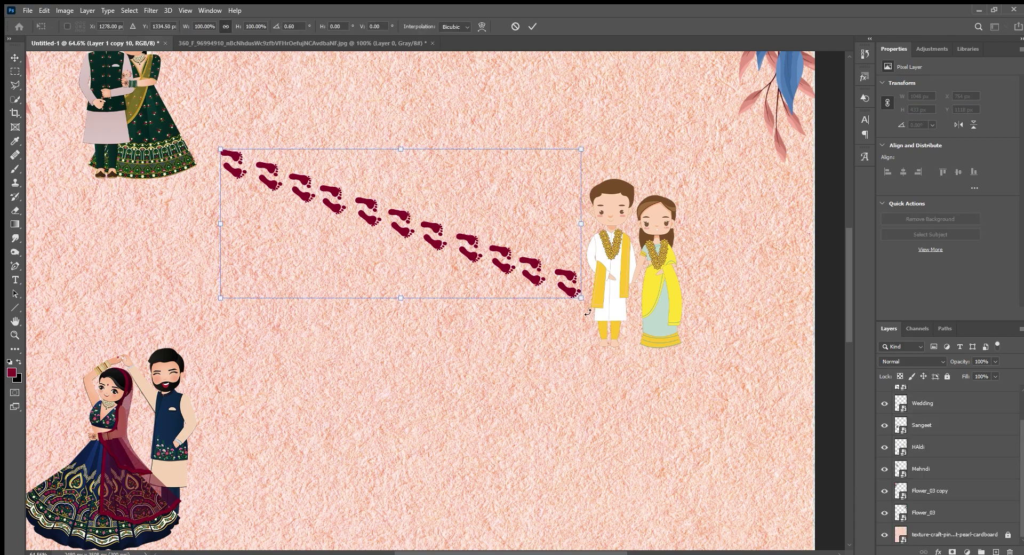
pyautogui.moveTo(588, 313); pyautogui.dragTo(560, 303)
pyautogui.moveTo(422, 233); pyautogui.dragTo(391, 261)
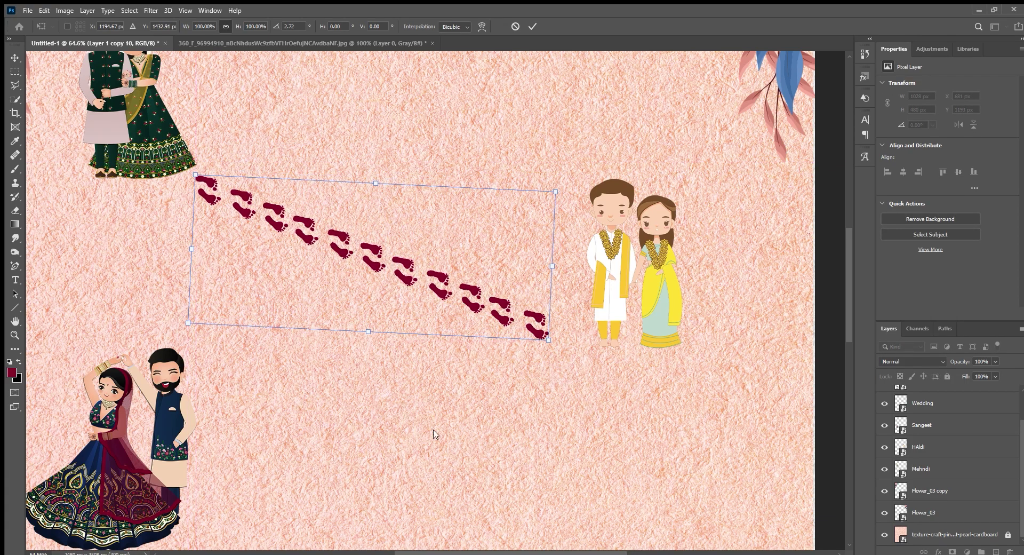
# Warp the merged trail into a curve, sagging mid-way and rising toward the groom.
pyautogui.hotkey('ctrl', 'alt', 'w')
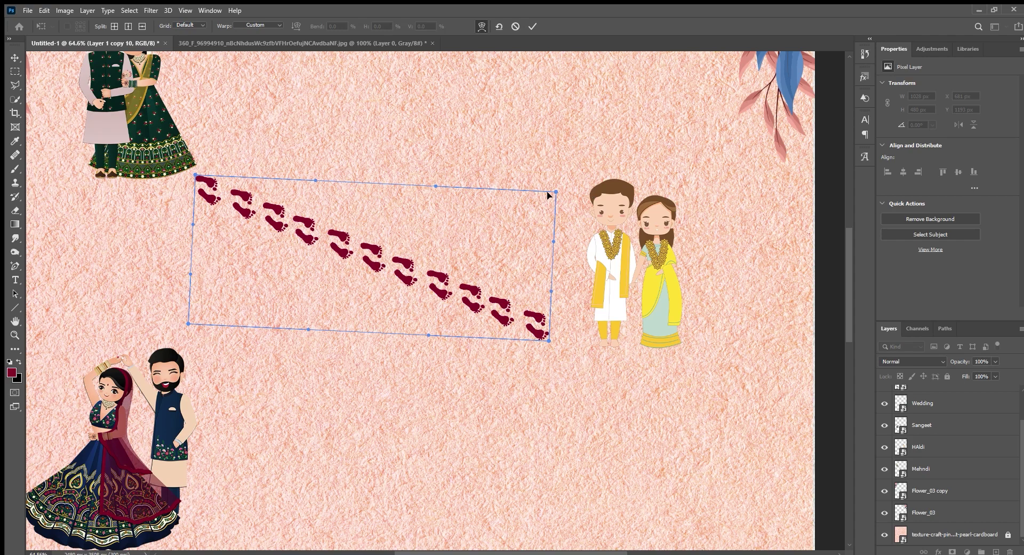
pyautogui.moveTo(555, 191); pyautogui.dragTo(561, 178)
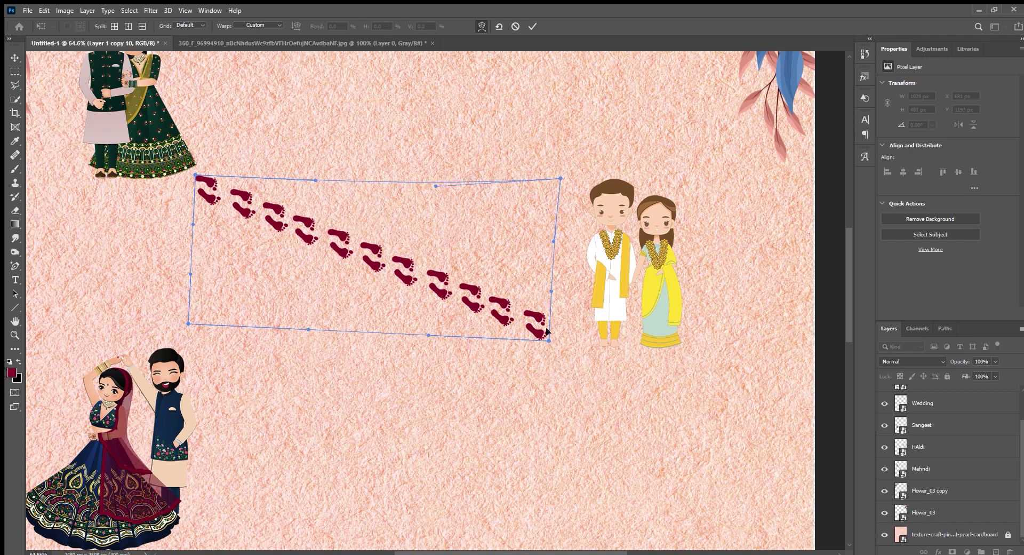
pyautogui.moveTo(549, 336); pyautogui.dragTo(566, 317)
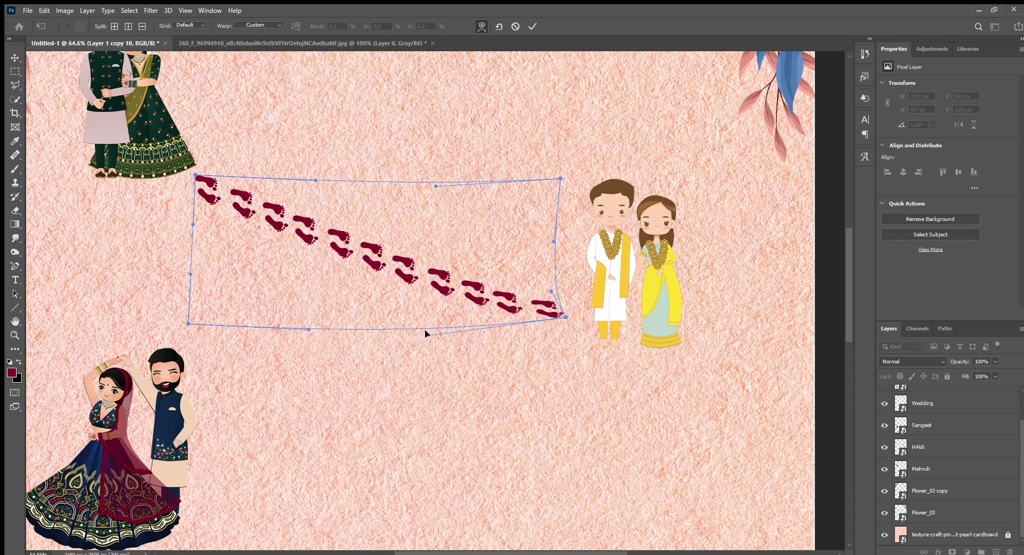
pyautogui.moveTo(425, 331); pyautogui.dragTo(394, 347)
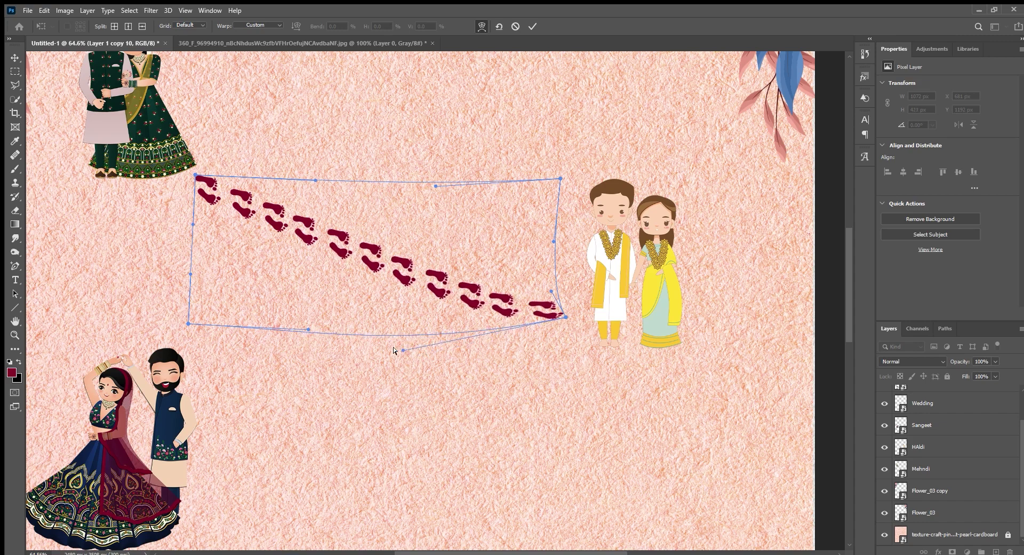
pyautogui.moveTo(303, 331); pyautogui.dragTo(293, 354)
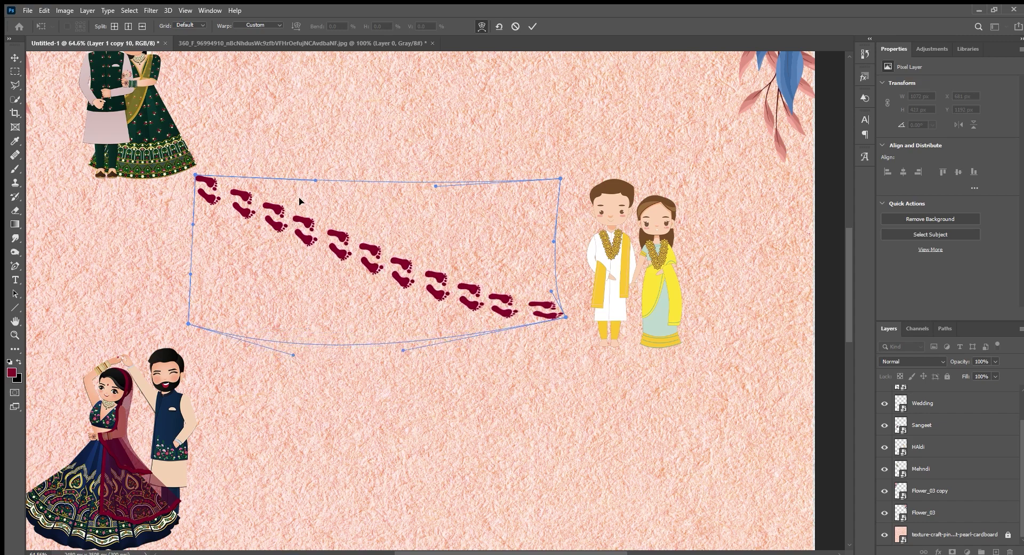
pyautogui.moveTo(311, 180); pyautogui.dragTo(314, 200)
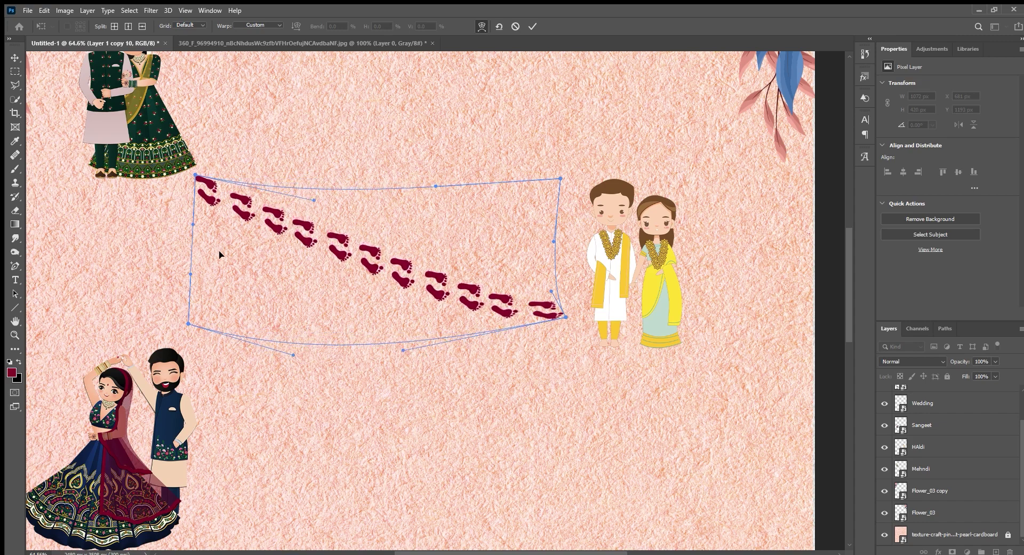
pyautogui.moveTo(191, 274); pyautogui.dragTo(176, 293)
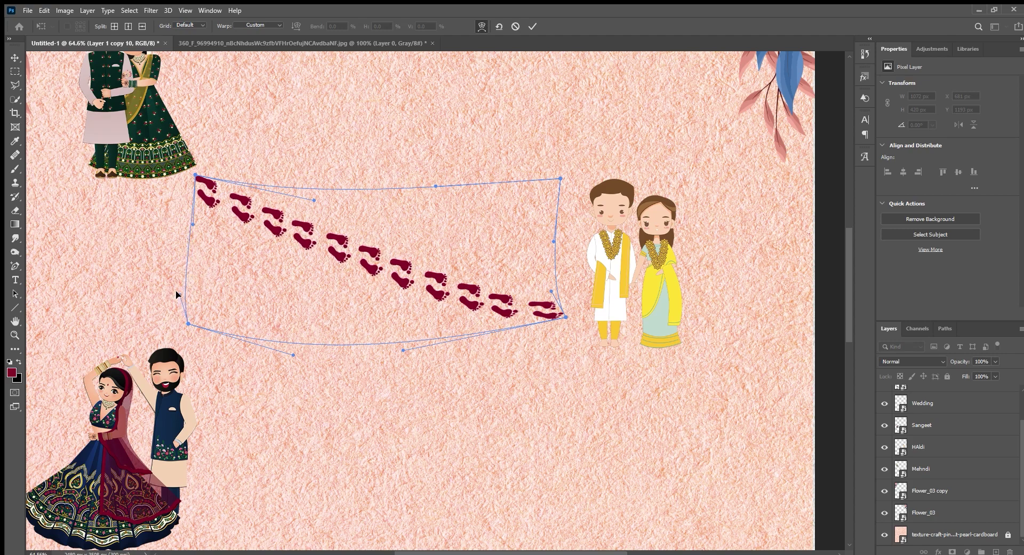
pyautogui.moveTo(330, 253); pyautogui.dragTo(328, 269)
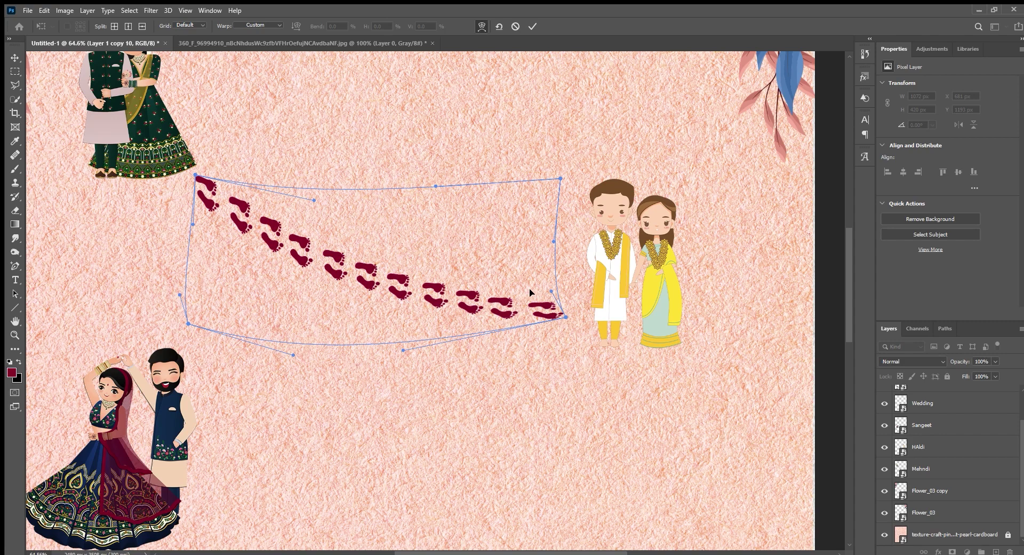
pyautogui.moveTo(546, 288); pyautogui.dragTo(549, 274)
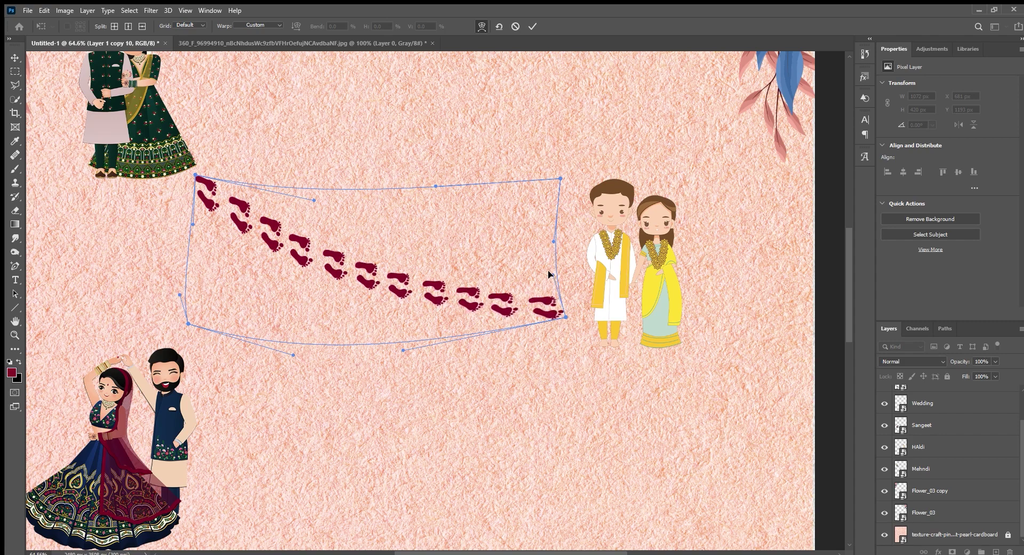
pyautogui.press('Return')
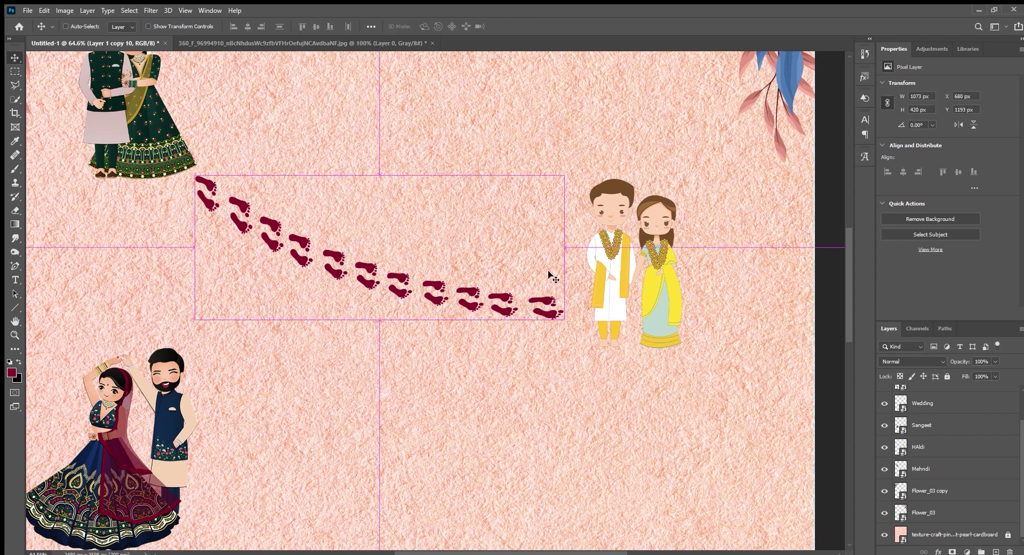
# Duplicate the curved footprint trail, flip the copy horizontally and place it below the first.
pyautogui.hotkey('ctrl', 'j')
pyautogui.hotkey('ctrl', 't')
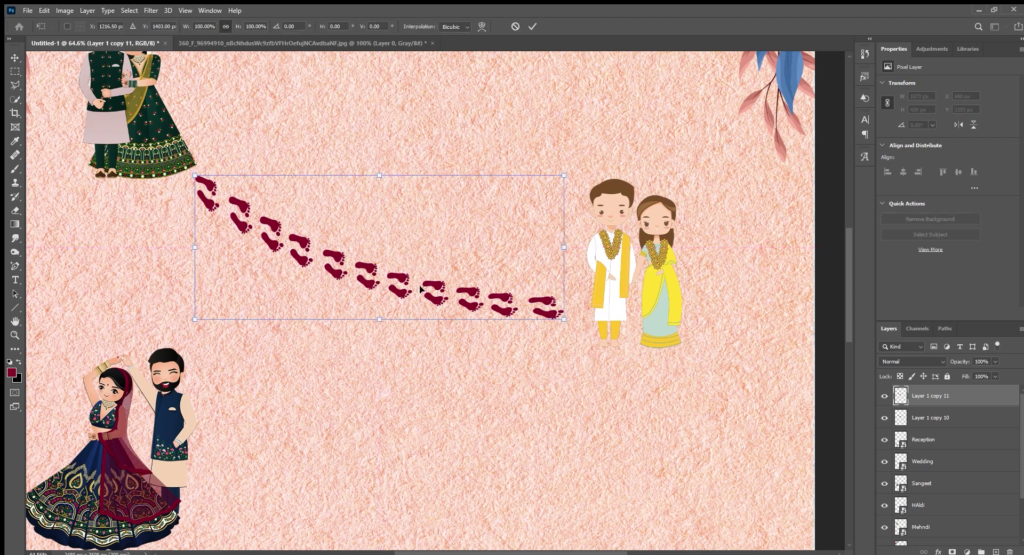
pyautogui.moveTo(421, 289); pyautogui.dragTo(466, 421)
pyautogui.scroll(-5, 466, 421)
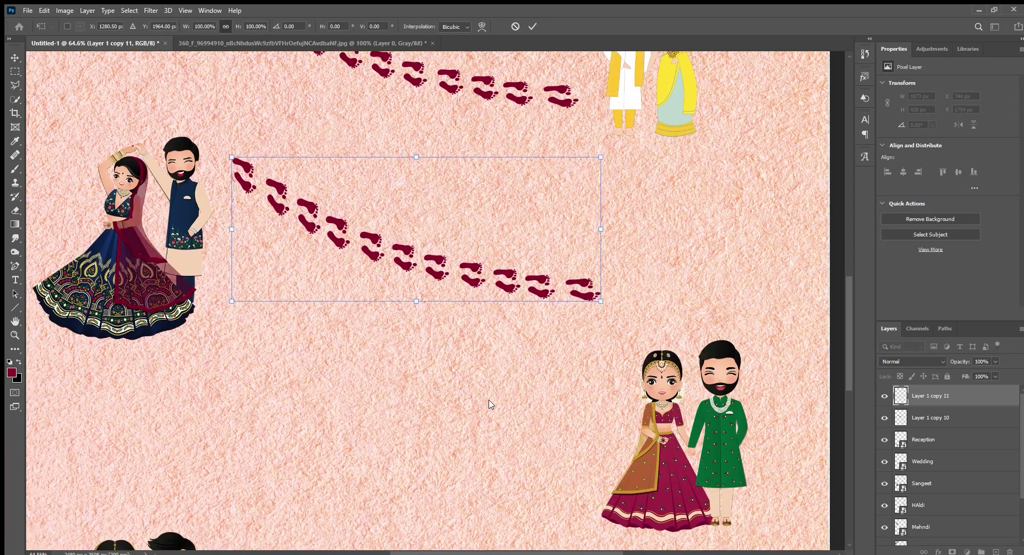
pyautogui.hotkey('shift', 'h')
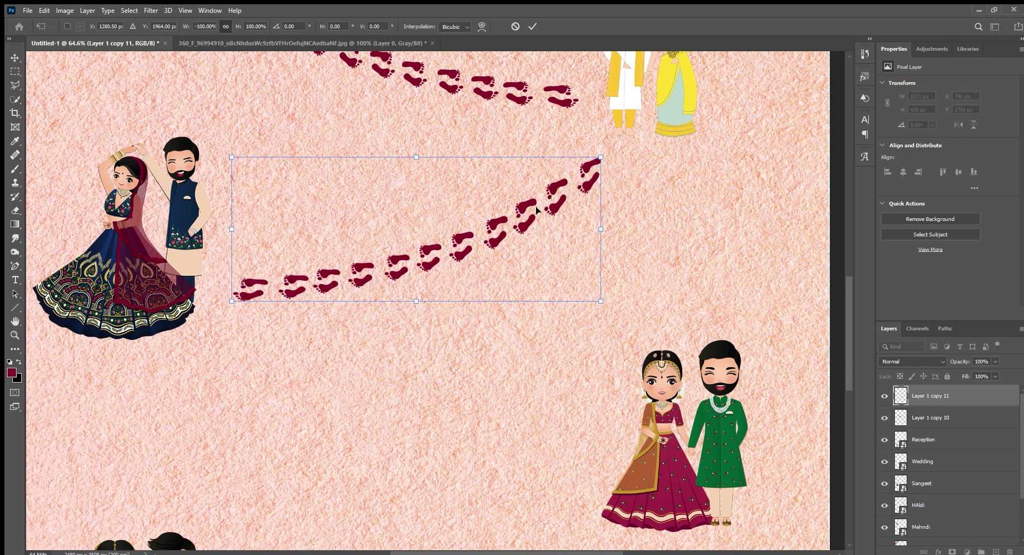
pyautogui.moveTo(536, 210); pyautogui.dragTo(544, 198)
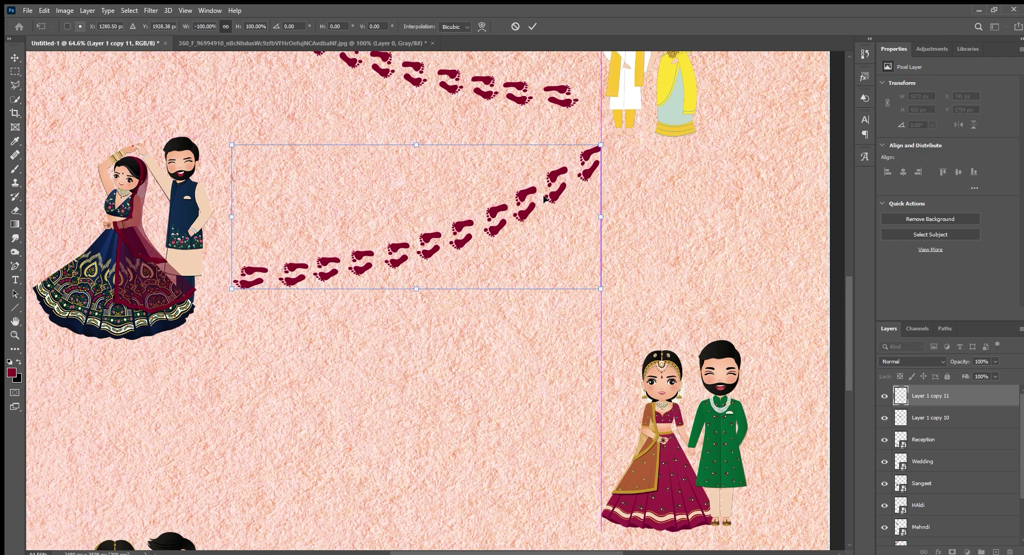
pyautogui.press('Return')
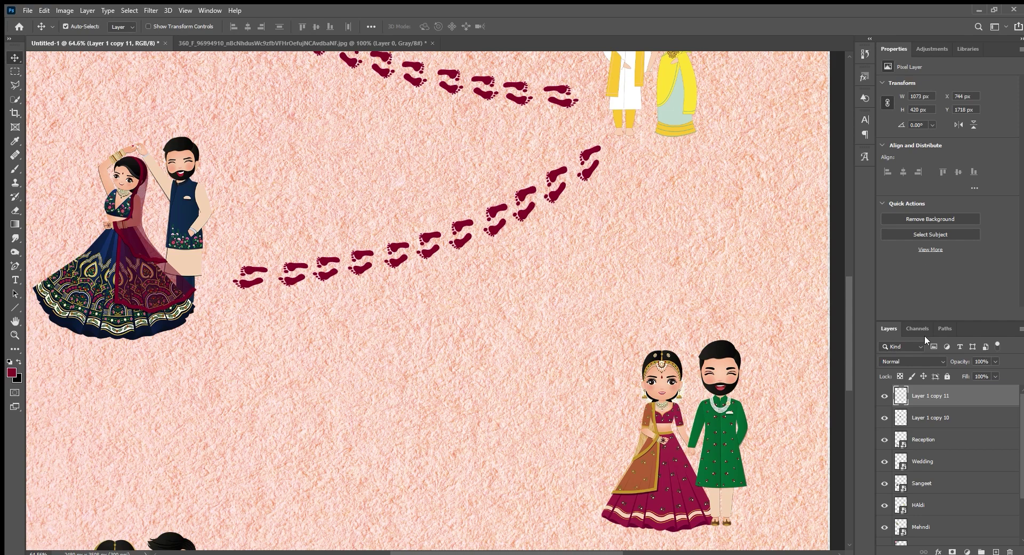
# Duplicate both trails and move the copies down to link the bottom couples.
pyautogui.keyDown('ctrl'); pyautogui.click(932, 426); pyautogui.keyUp('ctrl')
pyautogui.hotkey('ctrl', 'j')
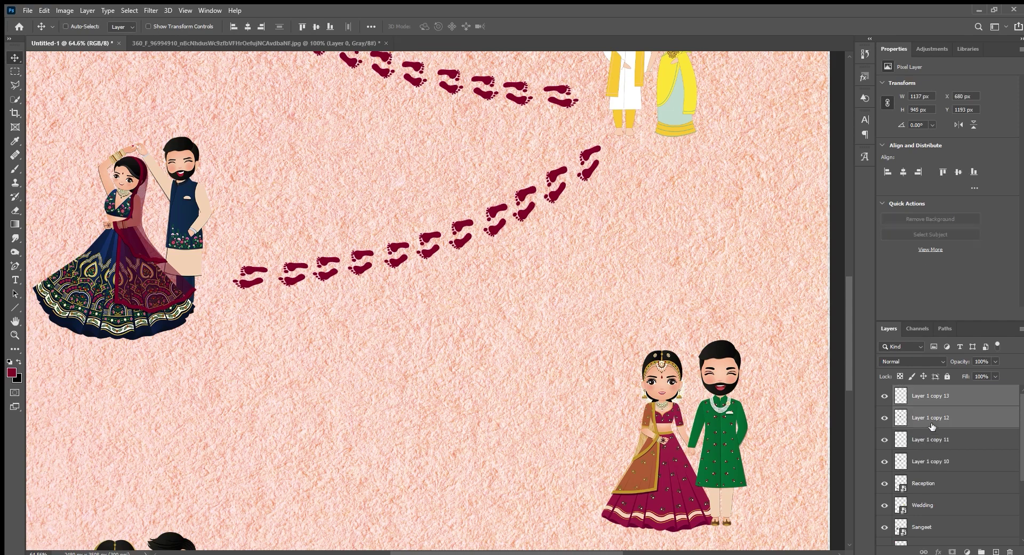
pyautogui.hotkey('ctrl', 't')
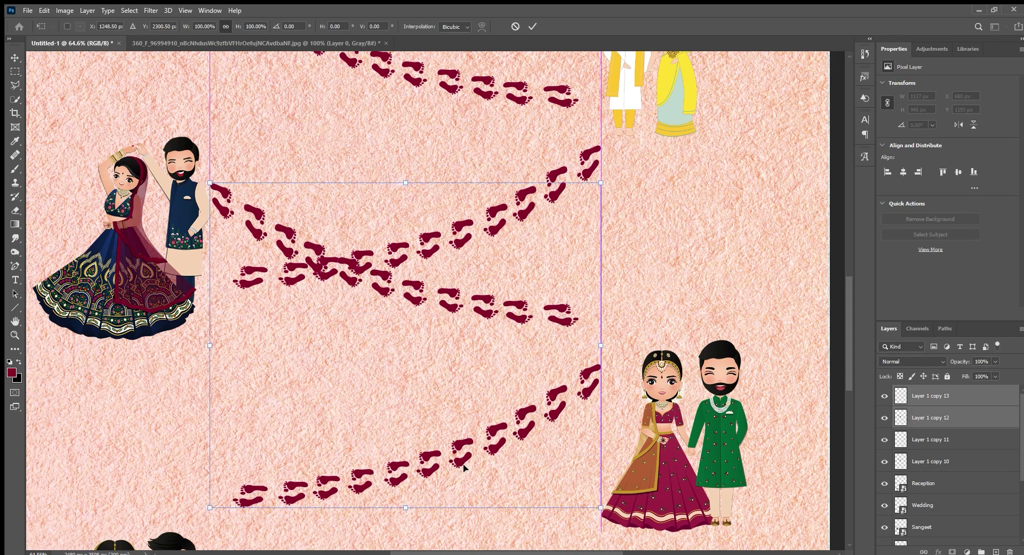
pyautogui.moveTo(463, 241); pyautogui.dragTo(452, 532)
pyautogui.scroll(-3, 447, 295)
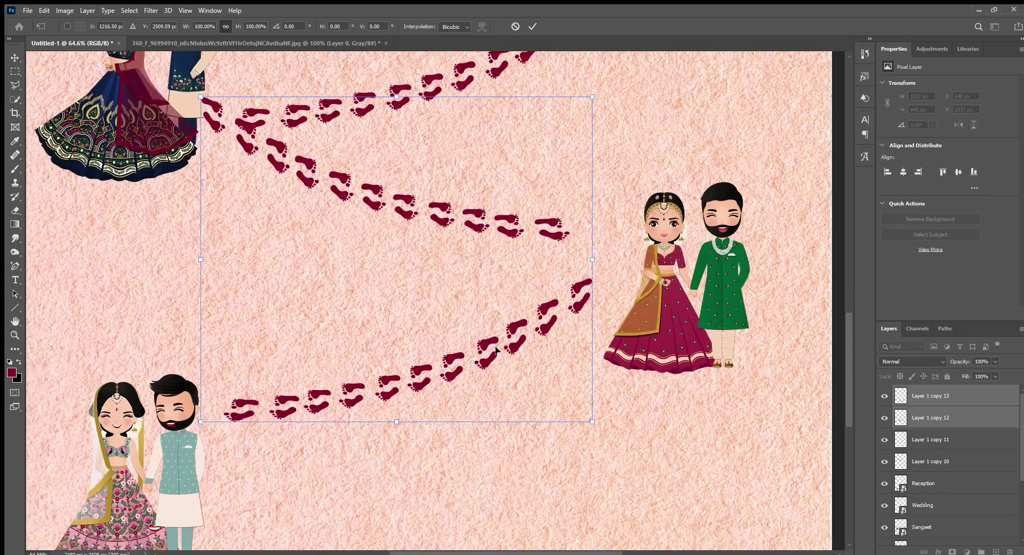
pyautogui.moveTo(496, 350); pyautogui.dragTo(502, 406)
pyautogui.press('Return')
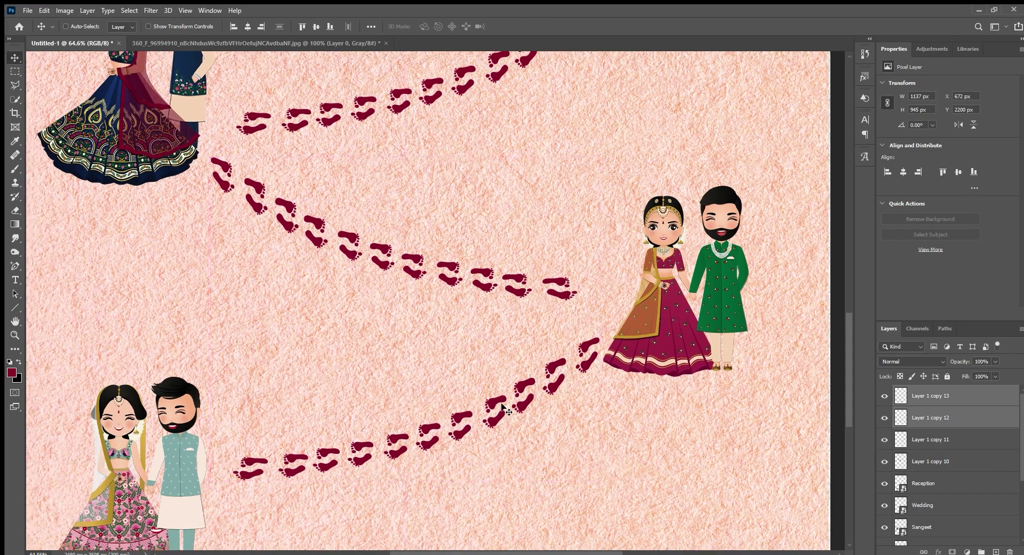
pyautogui.hotkey('ctrl', '0')
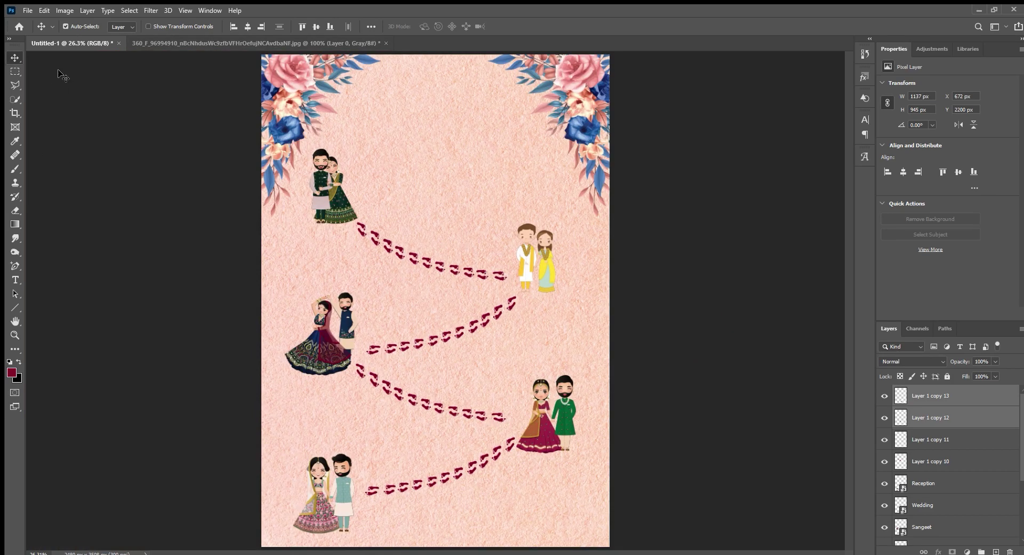
# Type 'Mehndi' near the page top and colour it maroon sampled from the bride's skirt.
pyautogui.click(15, 280)
pyautogui.click(438, 182)
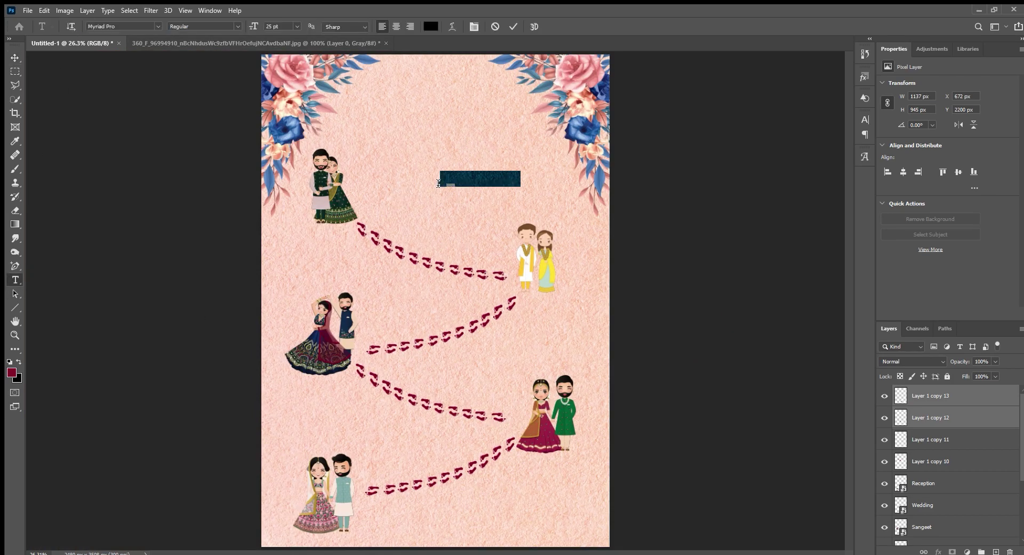
pyautogui.write('Me')
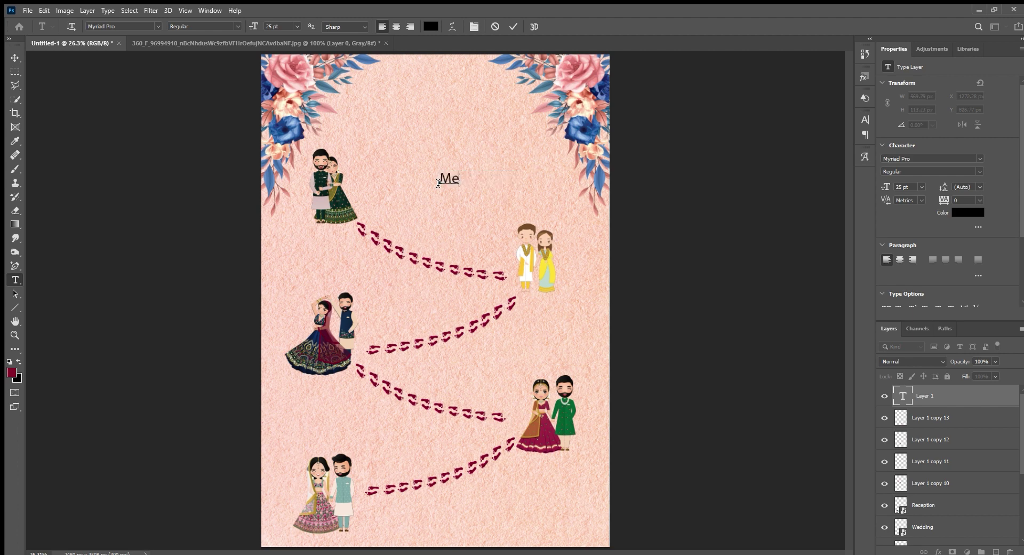
pyautogui.write('hndi')
pyautogui.moveTo(438, 183); pyautogui.dragTo(489, 181)
pyautogui.click(432, 27)
pyautogui.click(544, 429)
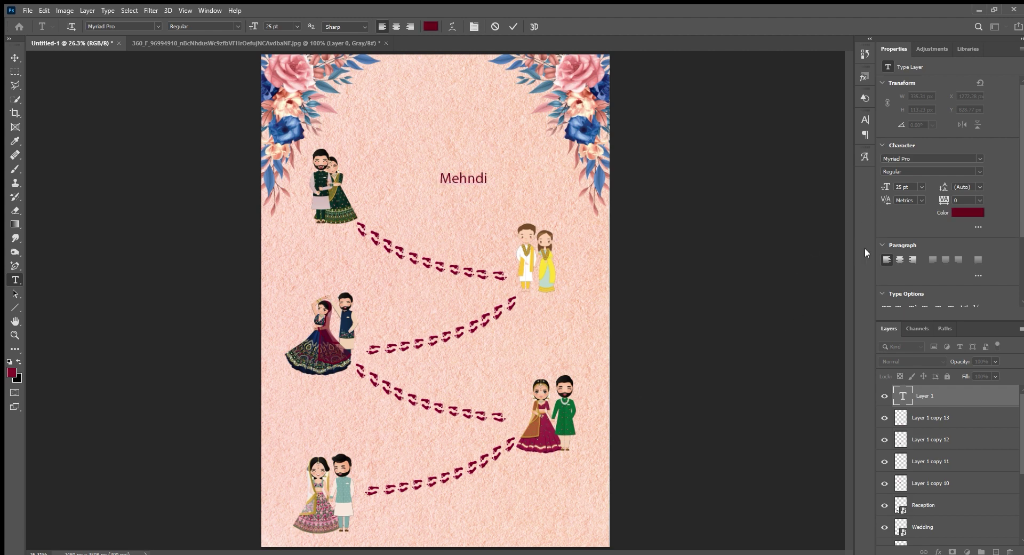
pyautogui.press('Return')
# Set the Mehndi heading to the Painter script font at 31 pt and commit it.
pyautogui.click(155, 25)
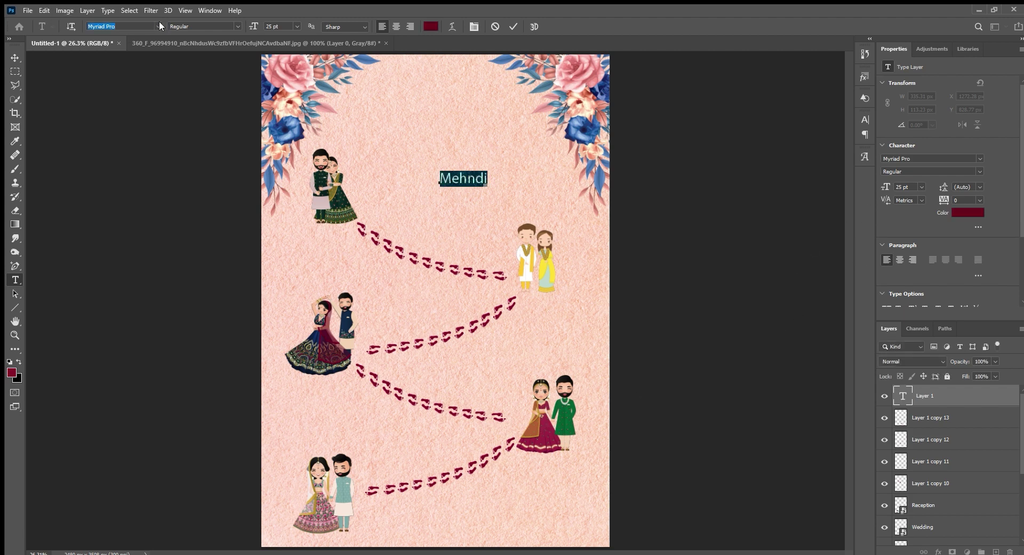
pyautogui.press('Up')
pyautogui.press('Up')
pyautogui.press('Up')
pyautogui.press('Up')
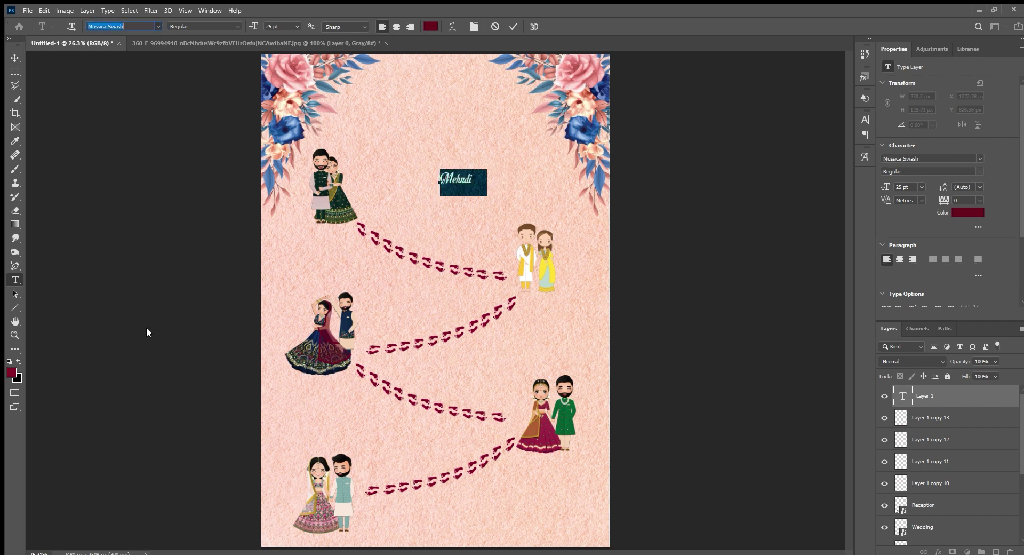
pyautogui.press('Up')
pyautogui.press('Down')
pyautogui.press('Down')
pyautogui.press('Down')
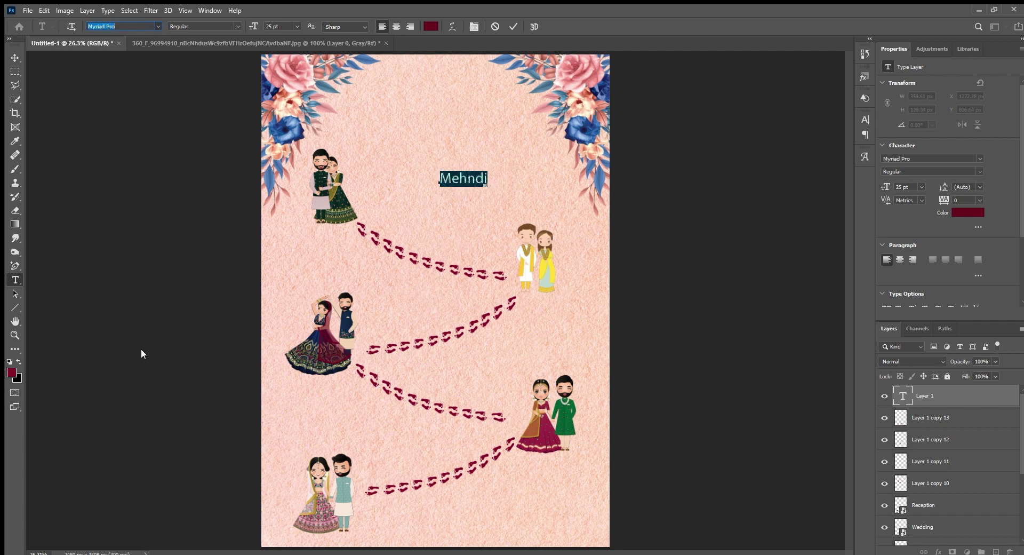
pyautogui.press('Down')
pyautogui.press('Down')
pyautogui.press('Down')
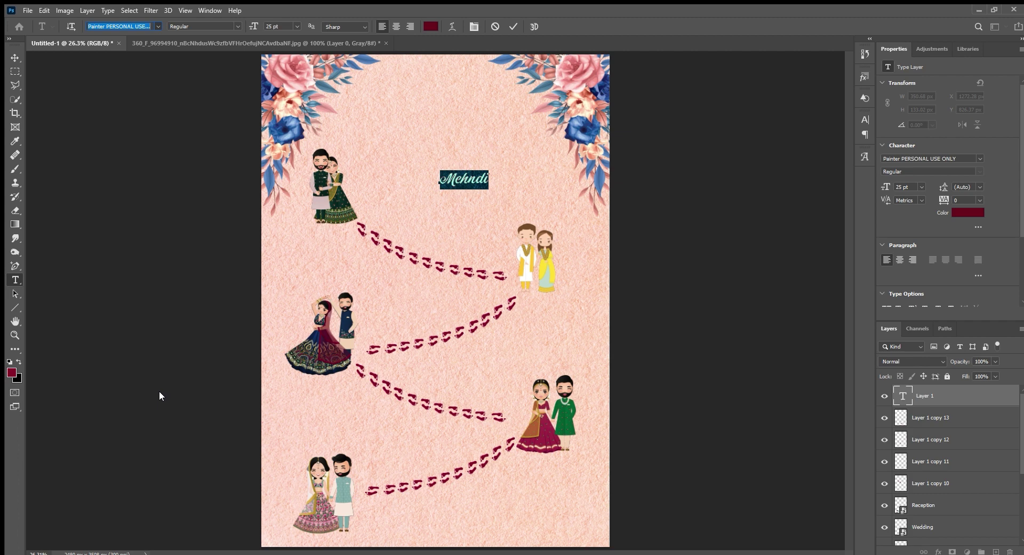
pyautogui.press('Return')
pyautogui.moveTo(886, 187); pyautogui.dragTo(786, 222)
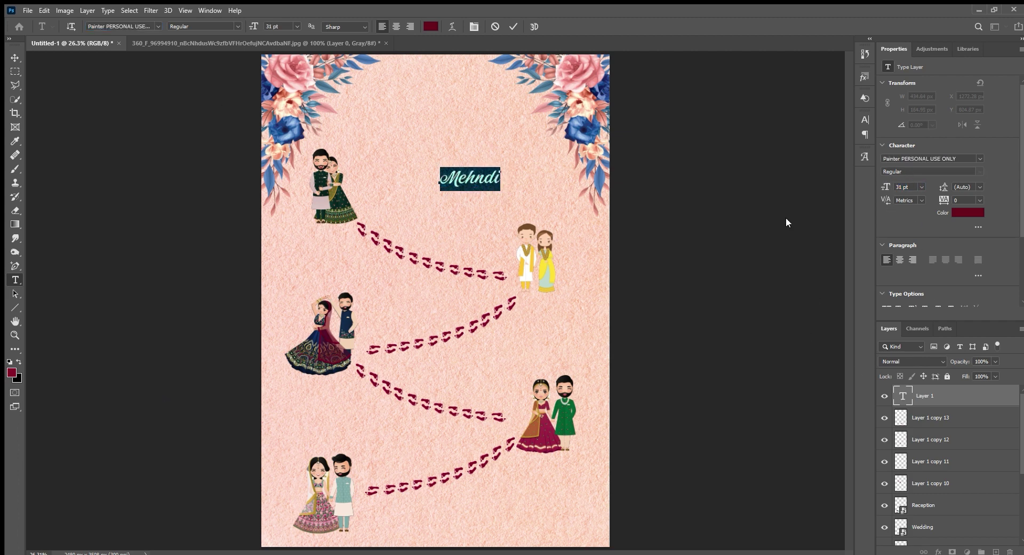
pyautogui.click(12, 57)
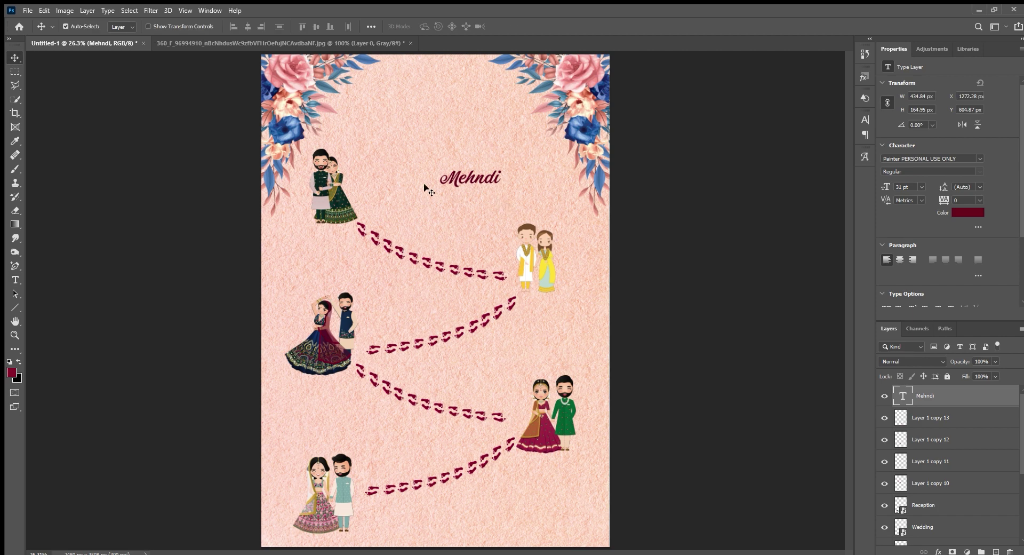
# Add a centre-aligned date and time line below Mehndi.
pyautogui.press('t')
pyautogui.click(446, 207)
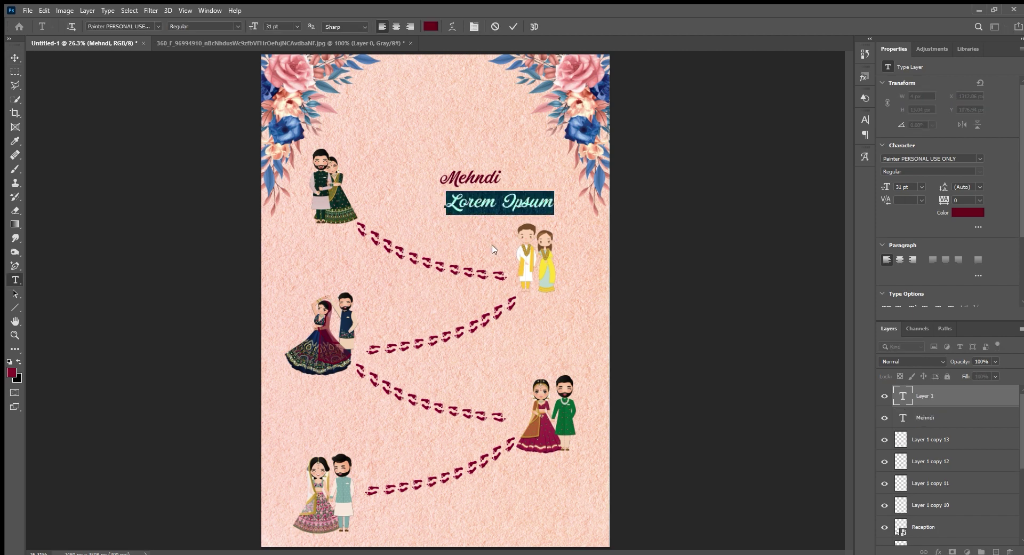
pyautogui.write('Sunday')
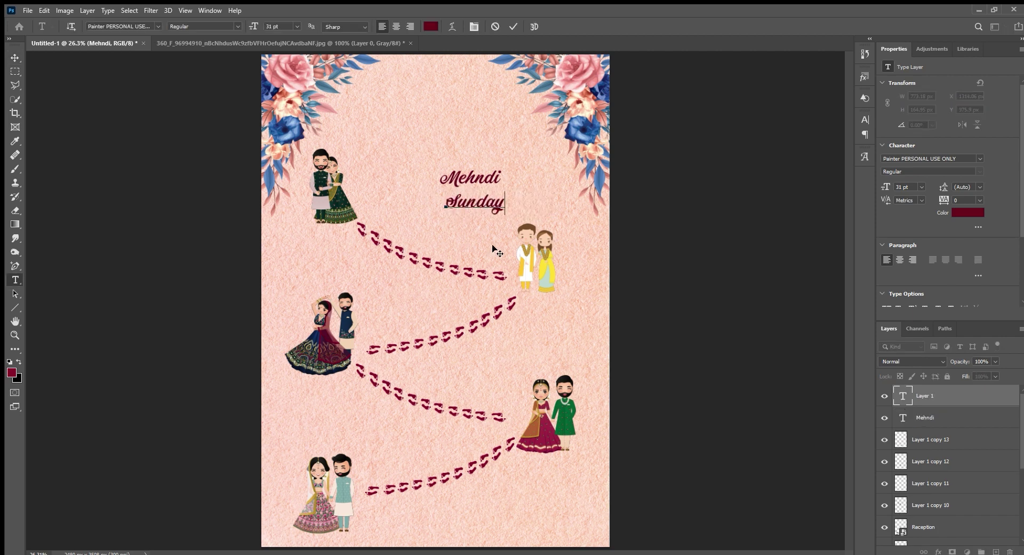
pyautogui.write(' 1')
pyautogui.write('2')
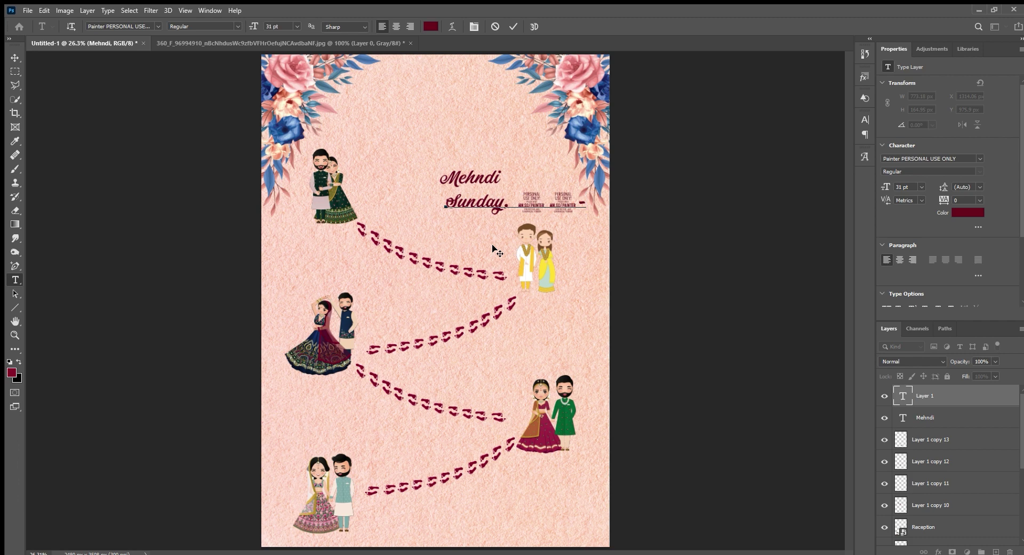
pyautogui.write('03-20')
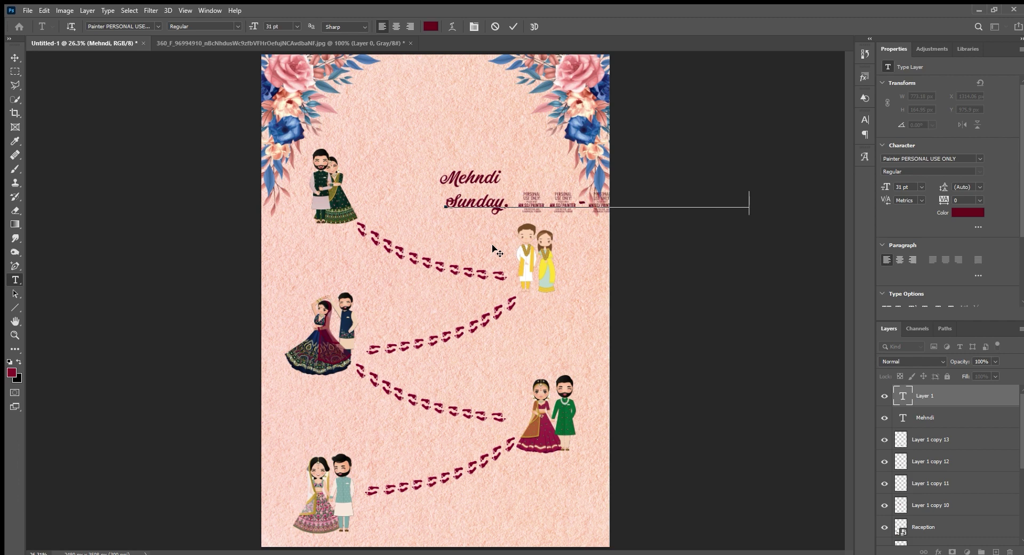
pyautogui.write('At')
pyautogui.write(' 12.')
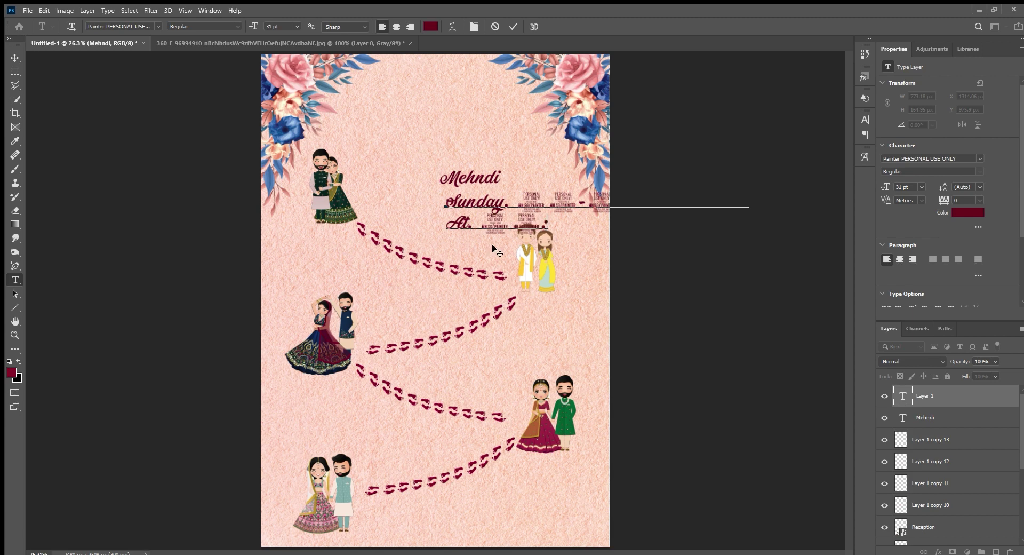
pyautogui.write('30')
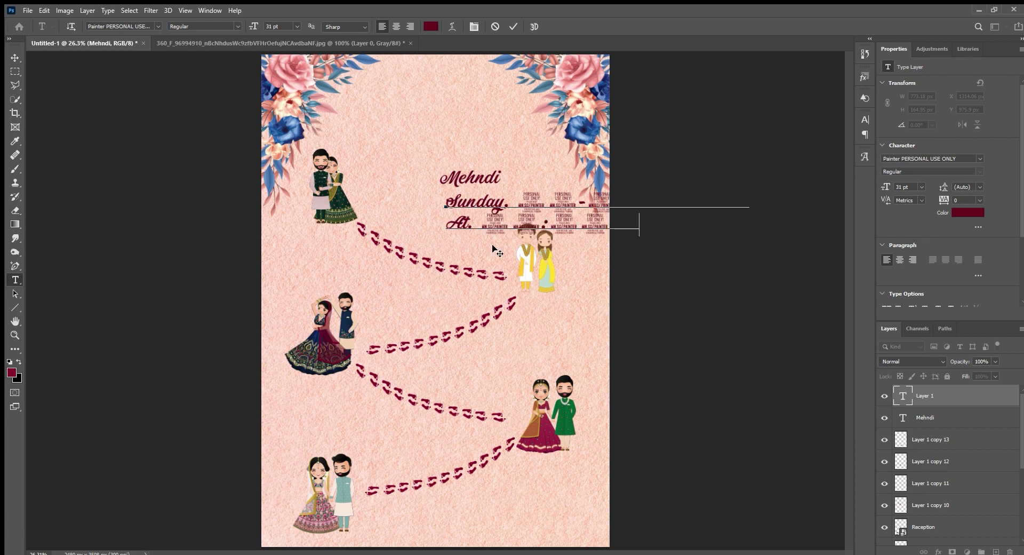
pyautogui.press('ctrl')
pyautogui.hotkey('ctrl', 'a')
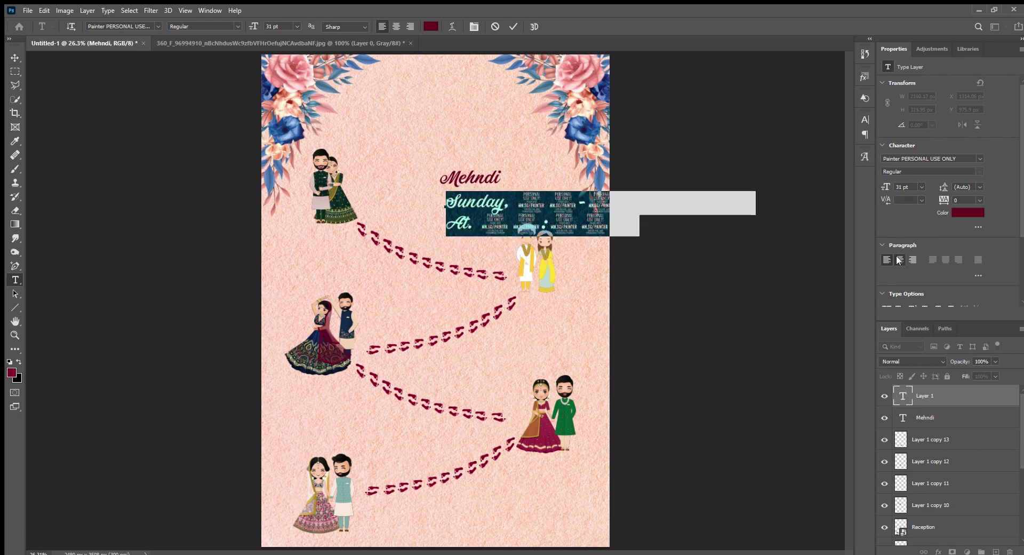
pyautogui.hotkey('ctrl', 'shift', 'c')
# Set the date text to Cambria Math and shrink it to a small size.
pyautogui.click(153, 22)
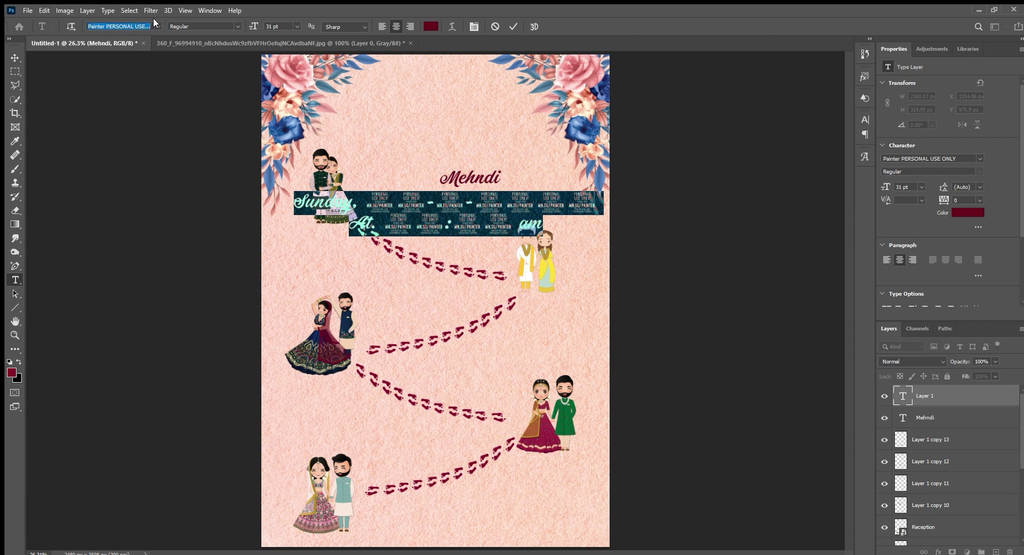
pyautogui.press('Up')
pyautogui.press('Up')
pyautogui.press('Up')
pyautogui.press('Up')
pyautogui.press('Up')
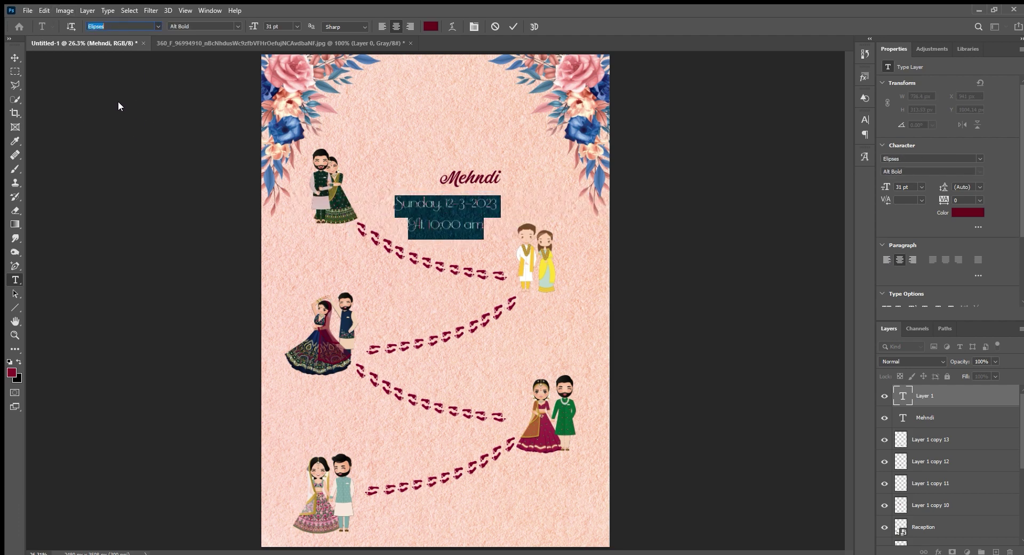
pyautogui.press('Up')
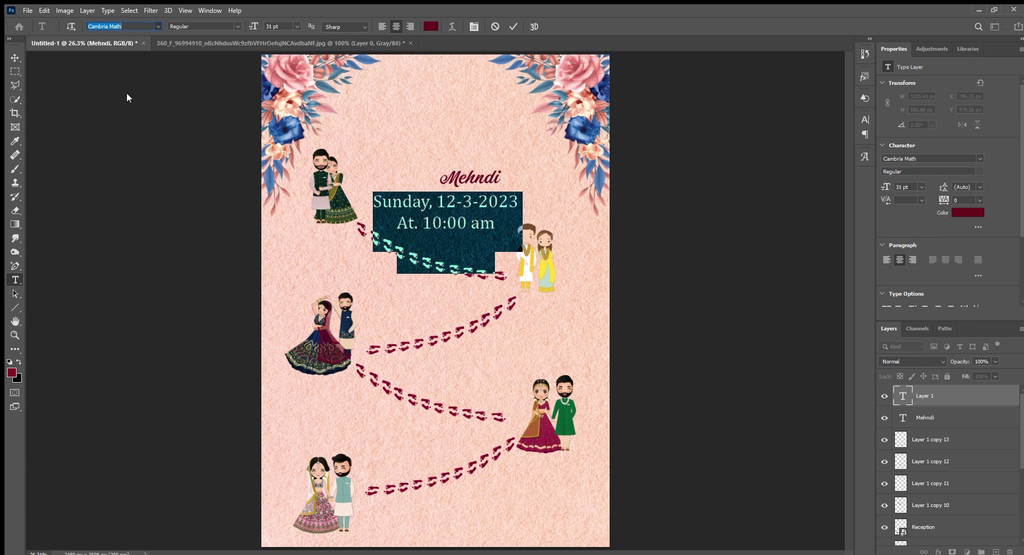
pyautogui.press('Up')
pyautogui.press('Down')
pyautogui.moveTo(888, 187); pyautogui.dragTo(881, 185)
# Commit the date text at 14 pt and nudge it centred under Mehndi.
pyautogui.click(15, 58)
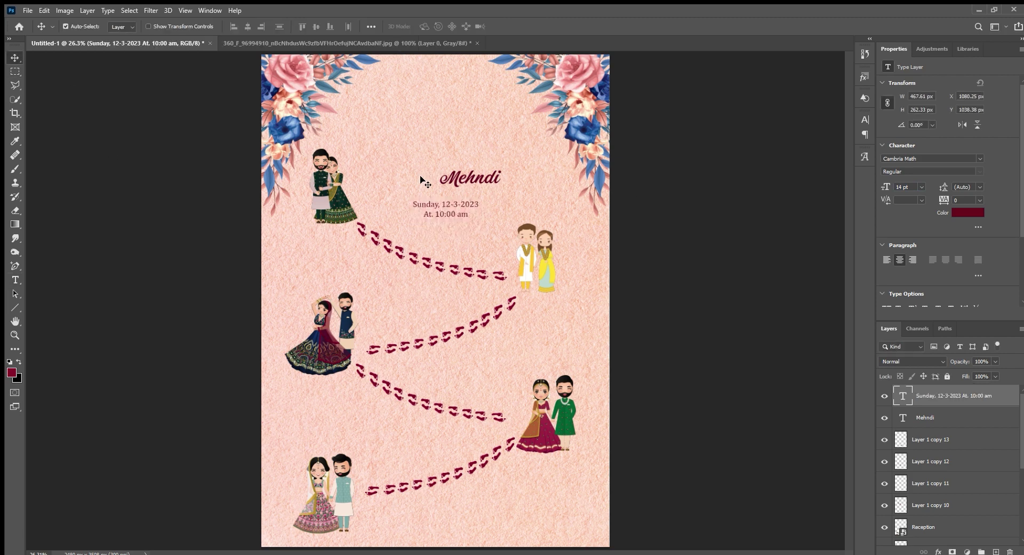
pyautogui.moveTo(436, 211); pyautogui.dragTo(461, 201)
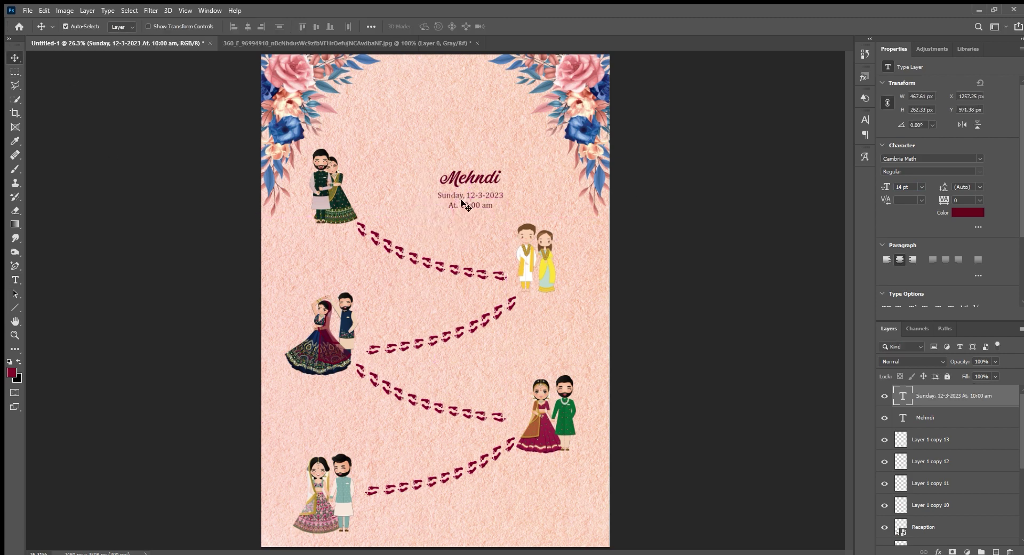
pyautogui.press('Up')
pyautogui.press('Up')
pyautogui.press('Up')
pyautogui.press('Right')
pyautogui.press('Right')
pyautogui.press('Right')
pyautogui.press('Up')
pyautogui.press('Up')
pyautogui.press('Up')
pyautogui.press('Right')
pyautogui.press('Right')
pyautogui.press('Right')
pyautogui.press('Left')
pyautogui.press('Left')
pyautogui.press('Left')
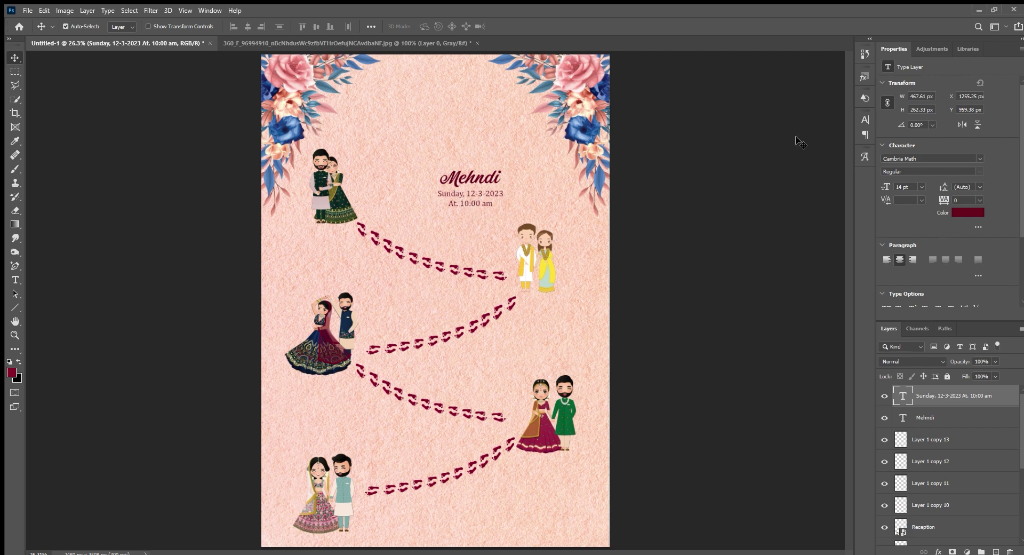
pyautogui.click(486, 206)
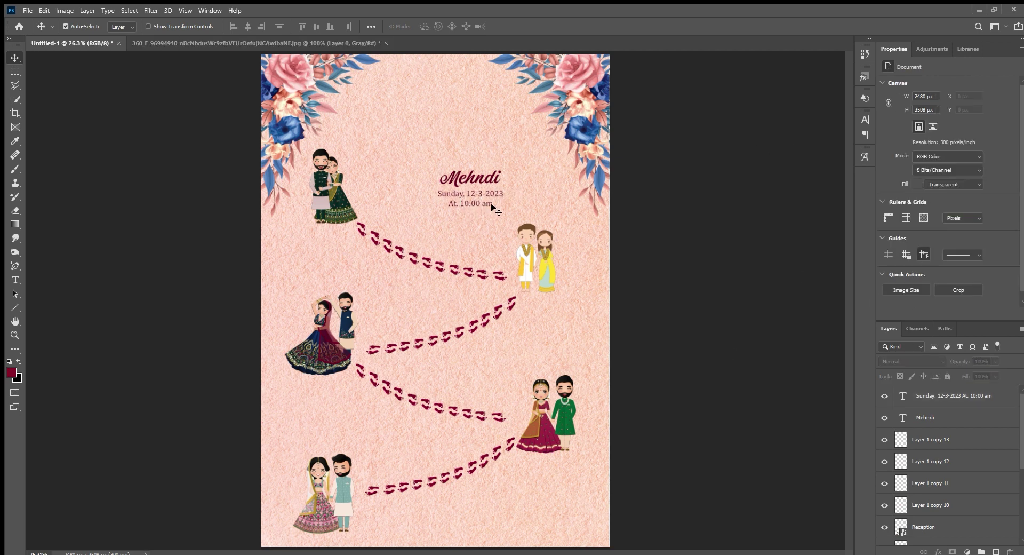
# Add a 'Venue : Tej Palace' line and move the Mehndi heading and details left together.
pyautogui.doubleClick(487, 206)
pyautogui.click(499, 215)
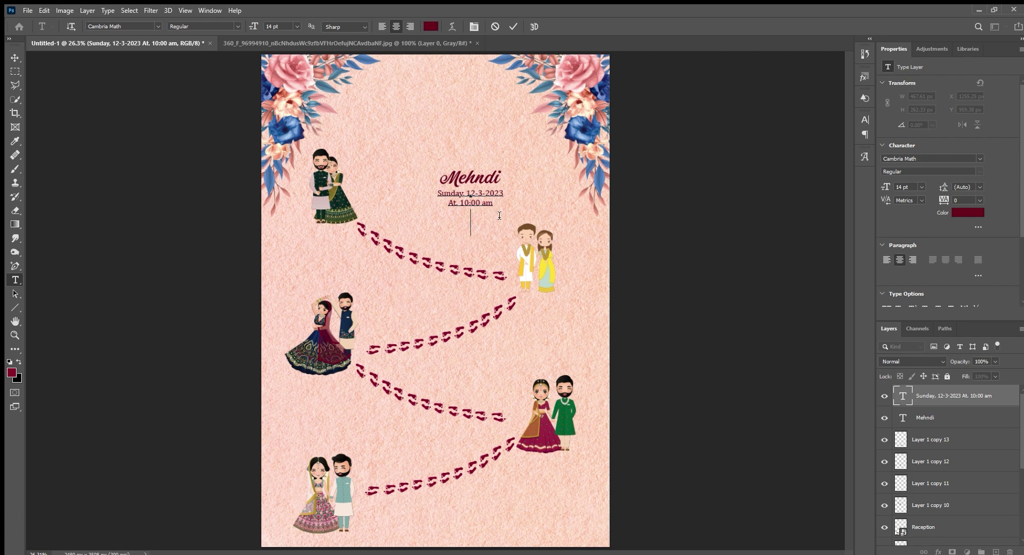
pyautogui.write('At. 10:00 am ')
pyautogui.write('Venue')
pyautogui.write(' :')
pyautogui.write(' Tej Pala')
pyautogui.write('ce')
pyautogui.hotkey('ctrl', 'Return')
pyautogui.press('v')
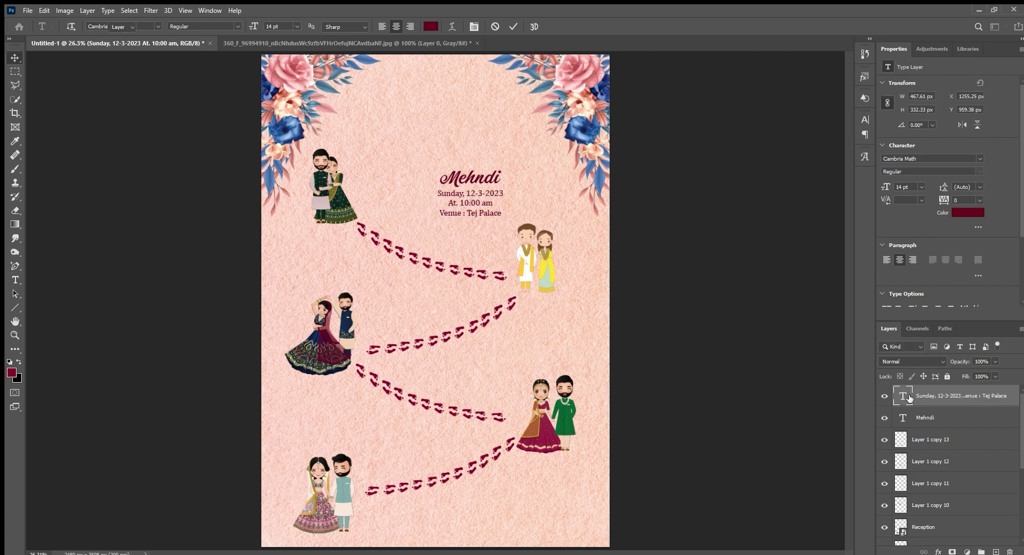
pyautogui.keyDown('shift'); pyautogui.click(942, 422); pyautogui.keyUp('shift')
pyautogui.moveTo(461, 174); pyautogui.dragTo(421, 163)
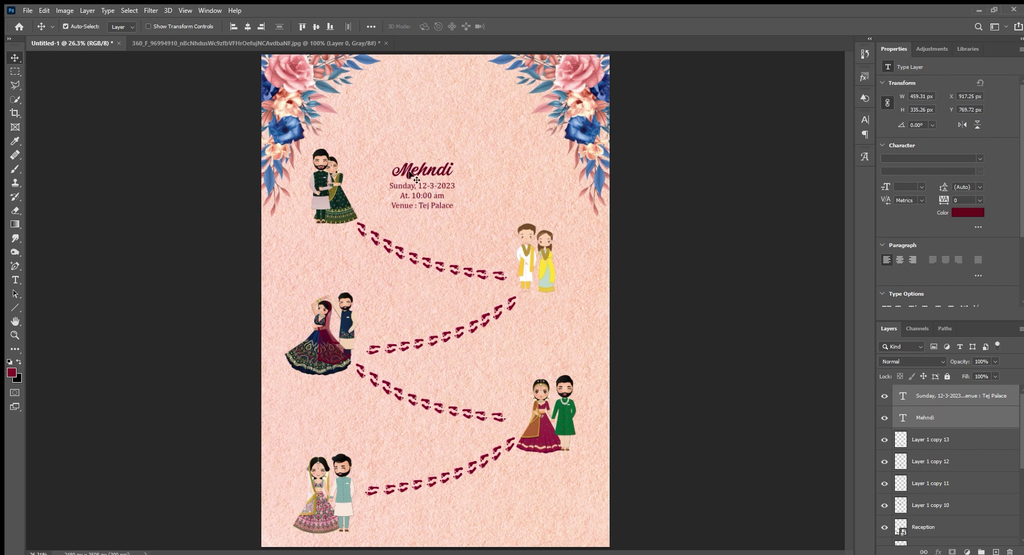
# Settle the Mehndi block beside the top-left couple and shift the Haldi couple slightly left.
pyautogui.moveTo(420, 171); pyautogui.dragTo(405, 175)
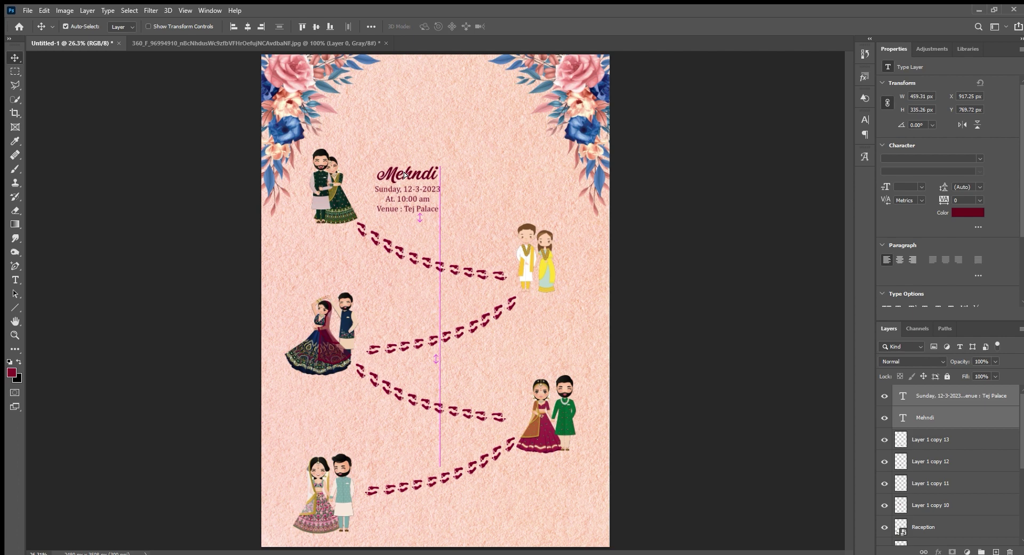
pyautogui.moveTo(405, 175); pyautogui.dragTo(406, 175)
pyautogui.click(738, 367)
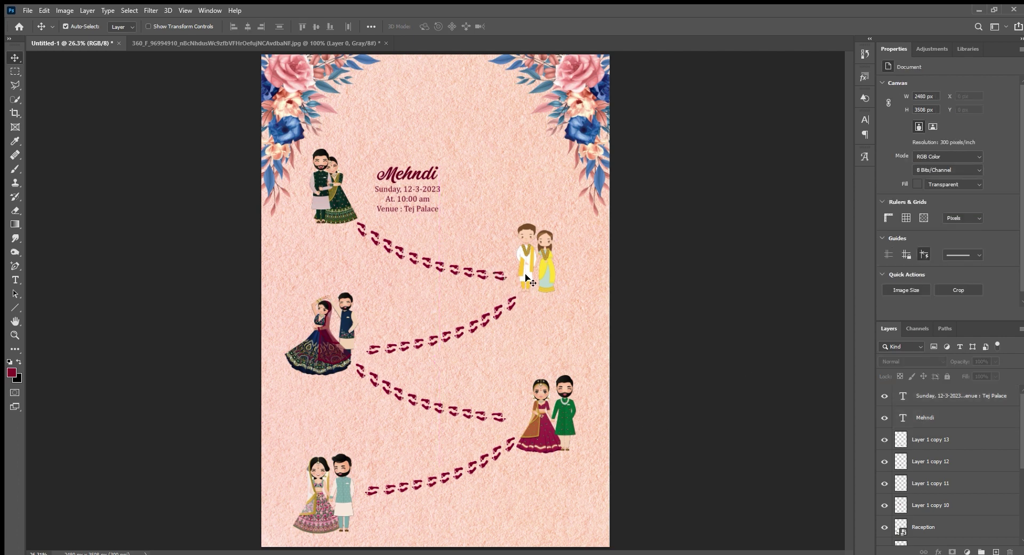
pyautogui.moveTo(528, 275); pyautogui.dragTo(520, 272)
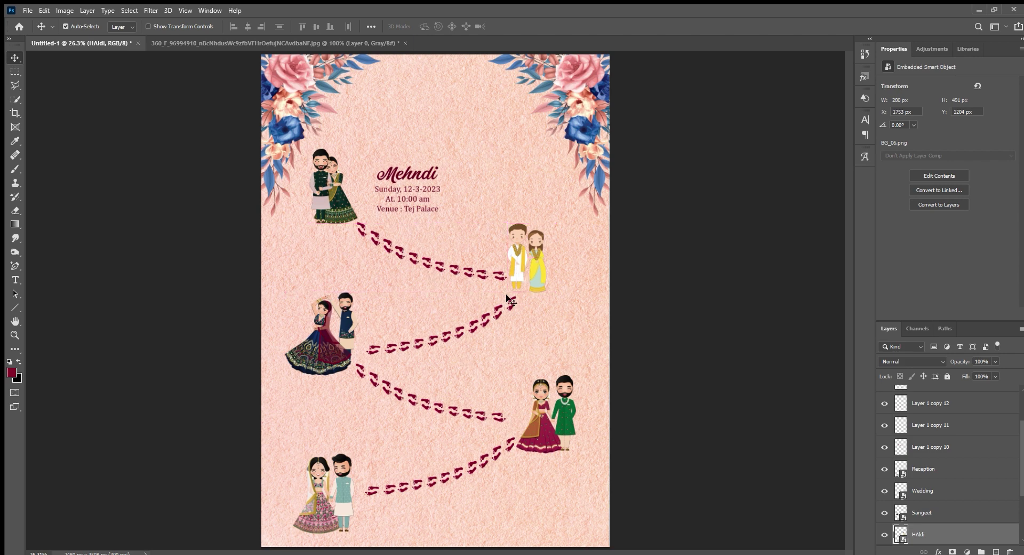
# Duplicate the Mehndi heading together with its date-venue text.
pyautogui.click(424, 175)
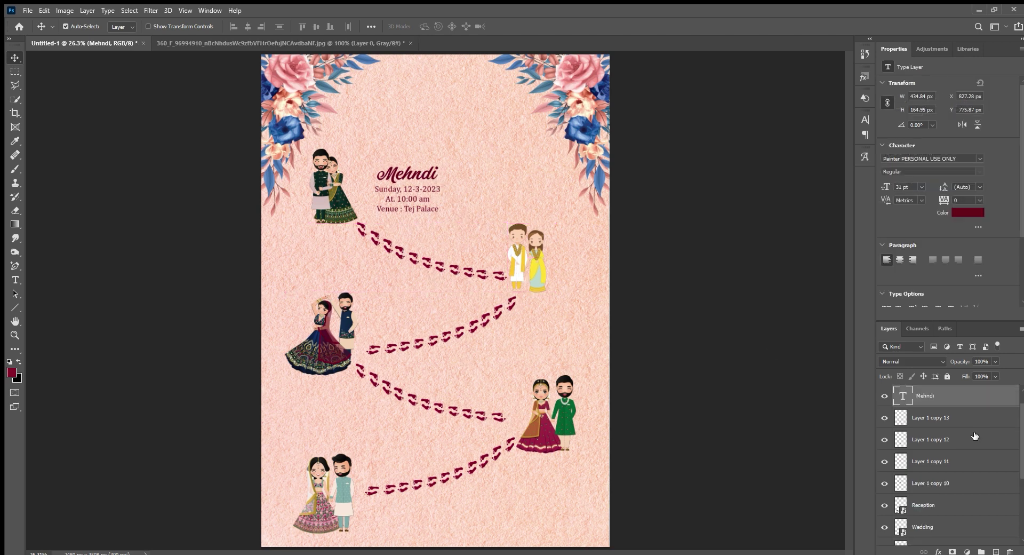
pyautogui.keyDown('shift'); pyautogui.click(951, 402); pyautogui.keyUp('shift')
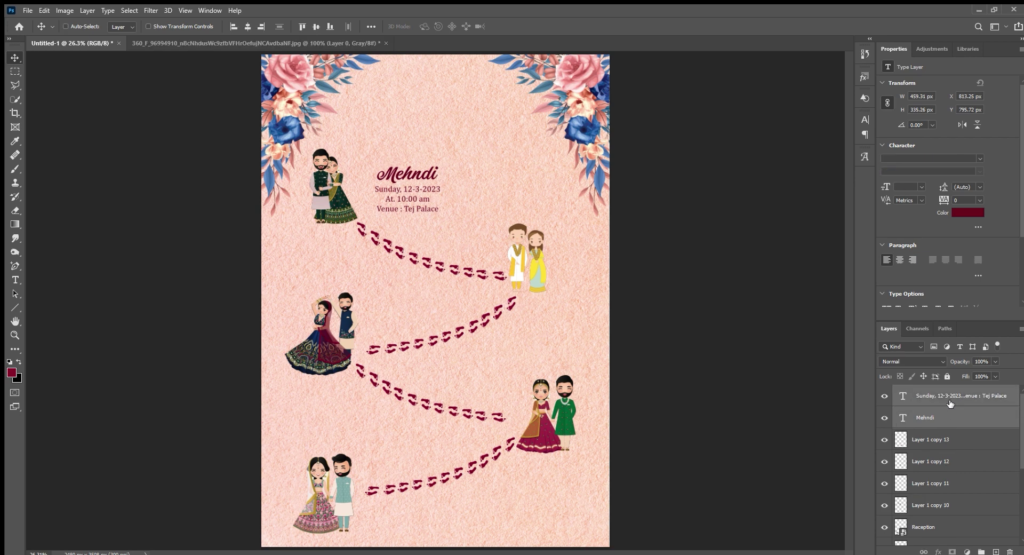
pyautogui.hotkey('ctrl', 'j')
# Move the copied text block beside the second couple and retype its heading as Haldi.
pyautogui.hotkey('ctrl', 't')
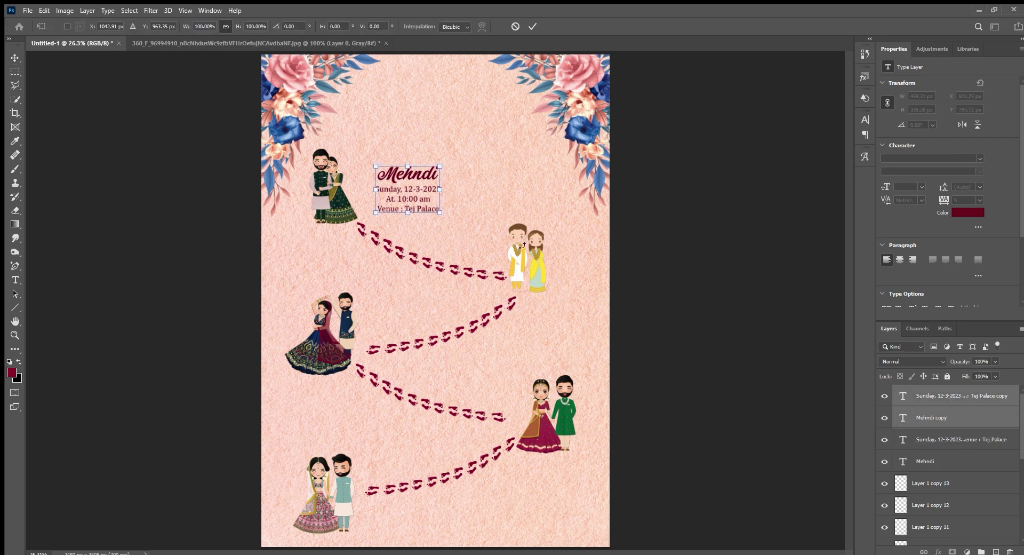
pyautogui.moveTo(407, 201); pyautogui.dragTo(457, 243)
pyautogui.moveTo(520, 288); pyautogui.dragTo(555, 324)
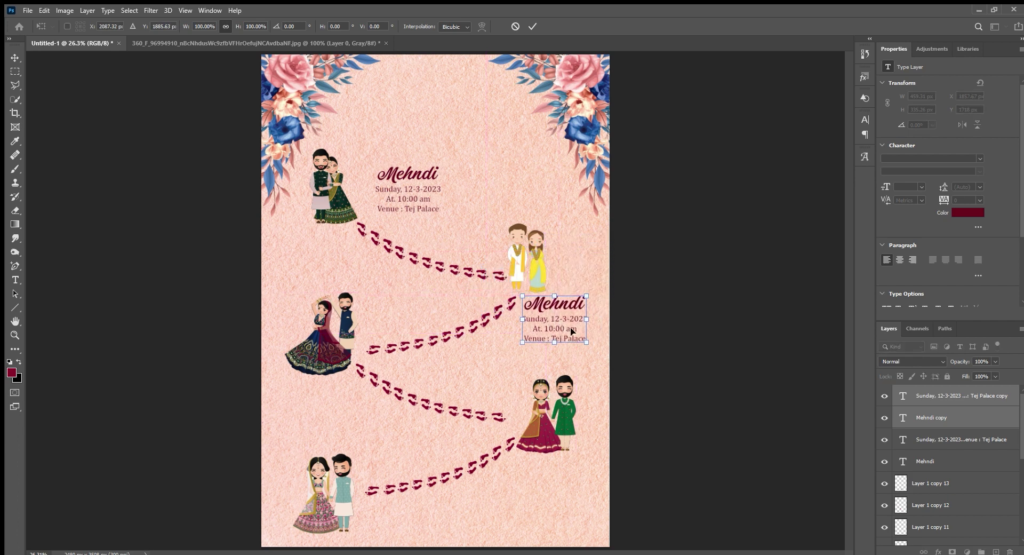
pyautogui.press('Return')
pyautogui.click(559, 305)
pyautogui.doubleClick(559, 304)
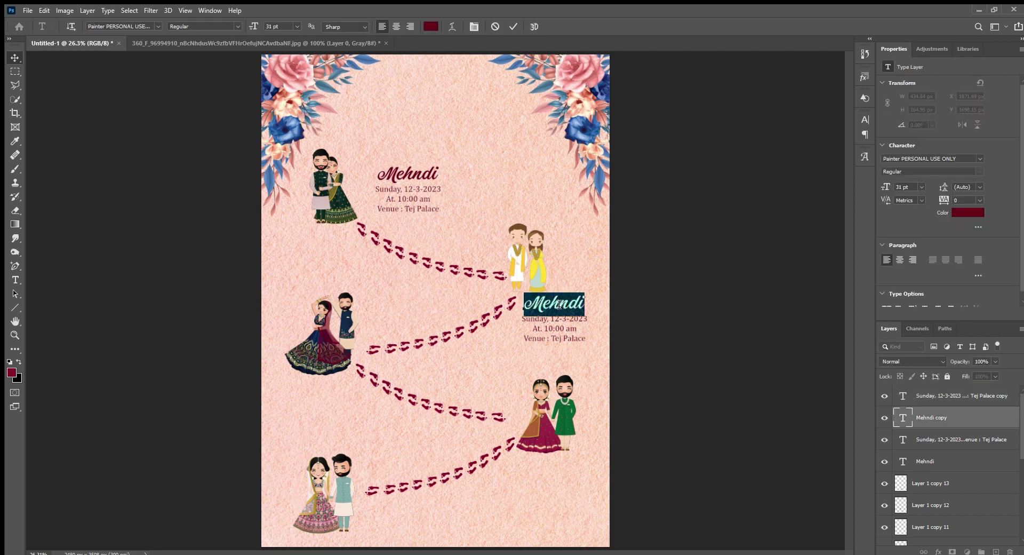
pyautogui.write('Haldi')
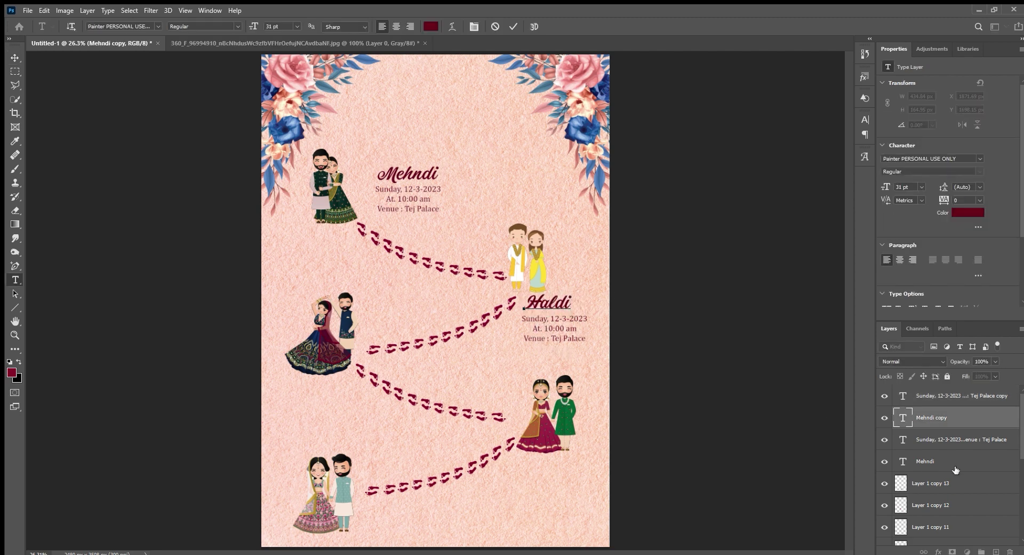
# Change the Haldi date line to Monday, 13-3-2023.
pyautogui.click(540, 327)
pyautogui.hotkey('ctrl', 'a')
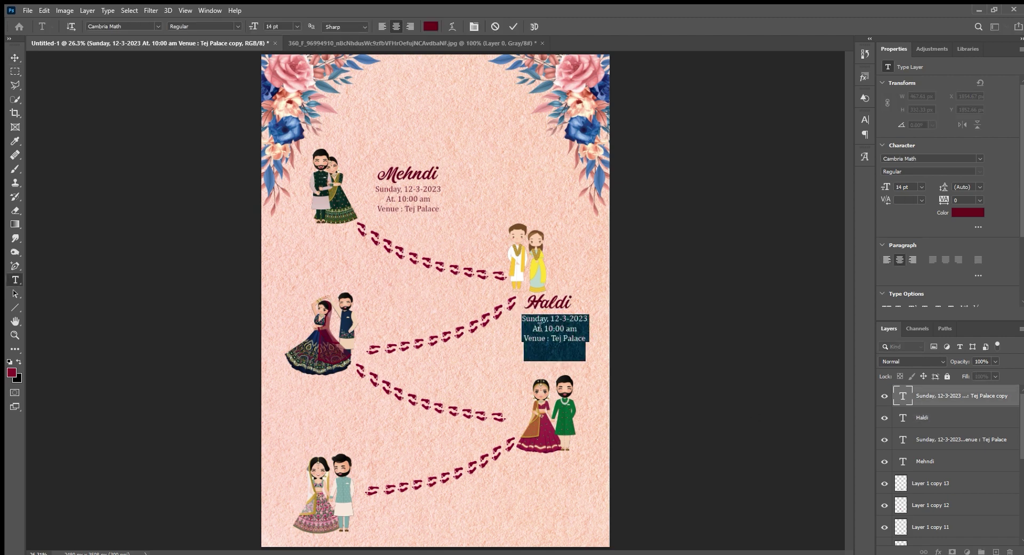
pyautogui.moveTo(536, 322); pyautogui.dragTo(511, 324)
pyautogui.click(531, 323)
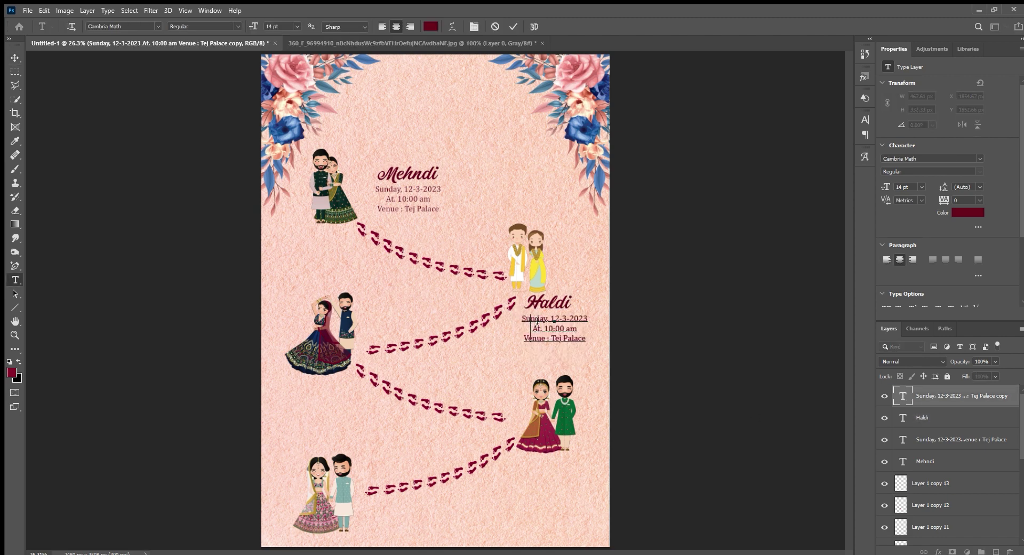
pyautogui.press('BackSpace')
pyautogui.press('BackSpace')
pyautogui.press('BackSpace')
pyautogui.write('Mon')
pyautogui.click(559, 324)
pyautogui.press('BackSpace')
pyautogui.write('3')
pyautogui.hotkey('ctrl', 'Return')
# Duplicate the Haldi block and move the copy below the dancing couple on the left.
pyautogui.keyDown('shift'); pyautogui.click(939, 418); pyautogui.keyUp('shift')
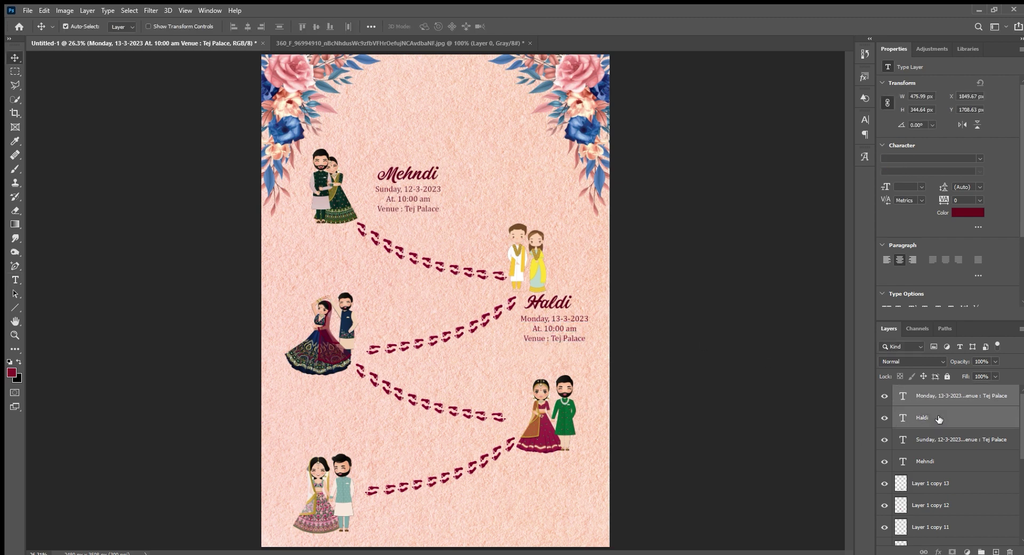
pyautogui.press('v')
pyautogui.hotkey('ctrl', 'j')
pyautogui.hotkey('ctrl', 't')
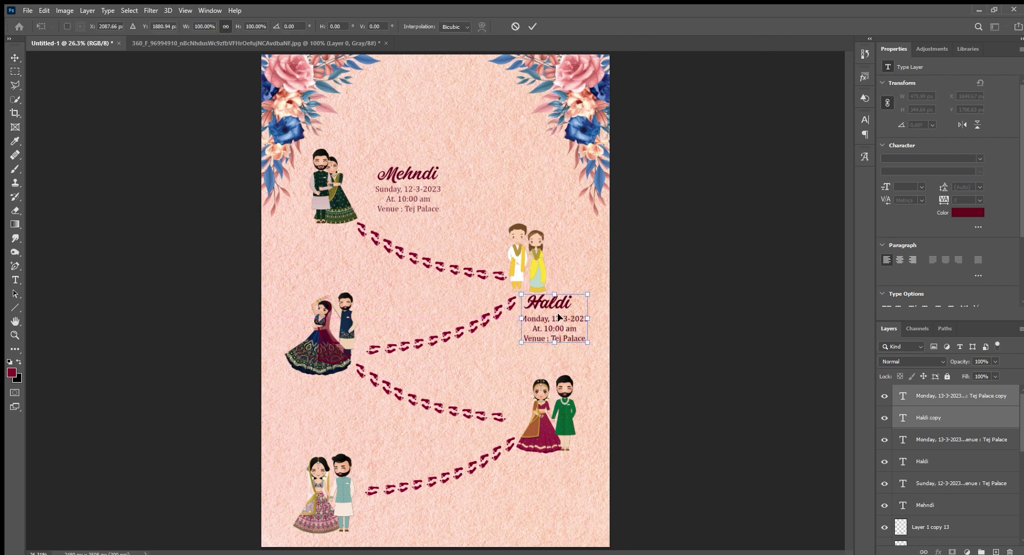
pyautogui.moveTo(558, 317); pyautogui.dragTo(322, 399)
pyautogui.press('Return')
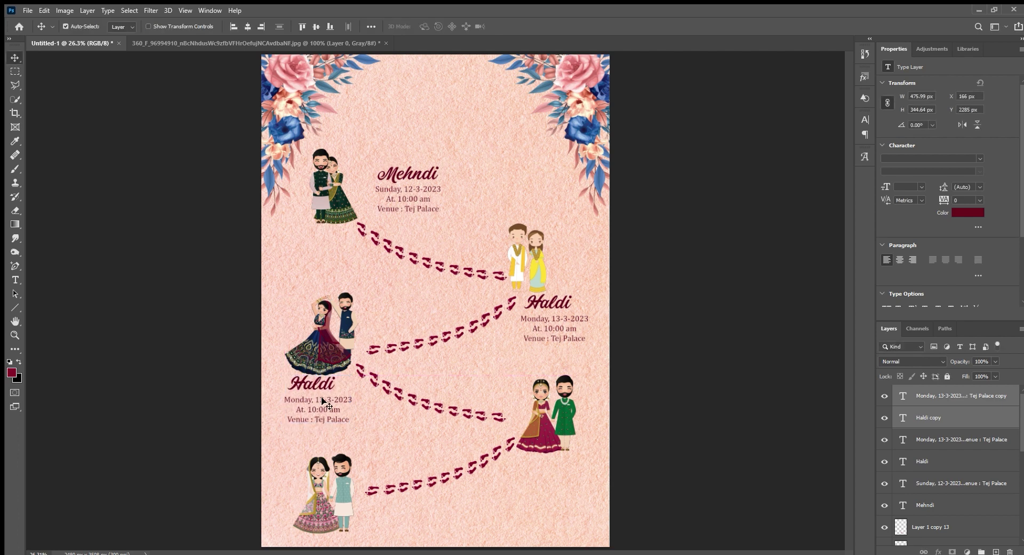
# Rename the copied heading to Sangeet and set its time to 08:00 pm.
pyautogui.doubleClick(311, 385)
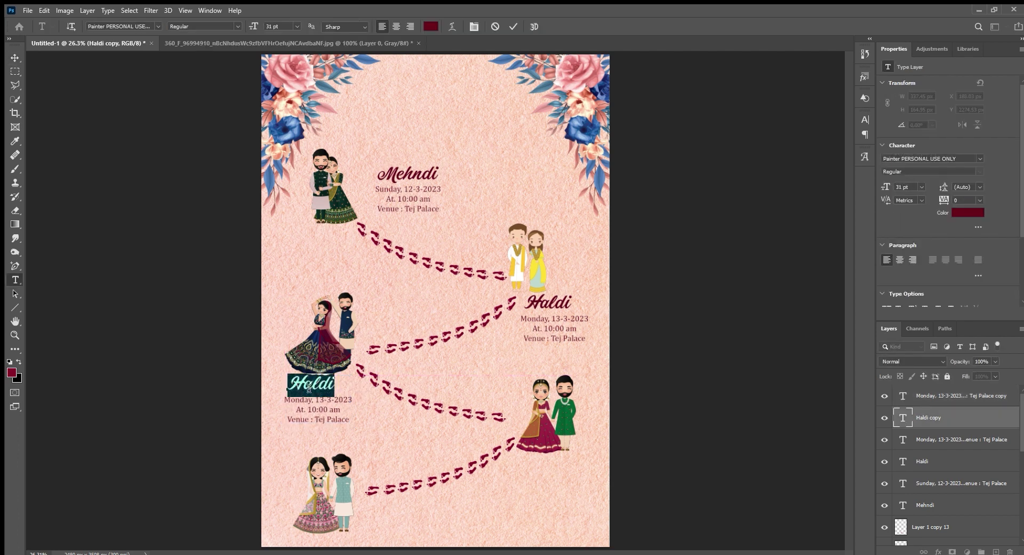
pyautogui.write('Sab')
pyautogui.write('ngeet')
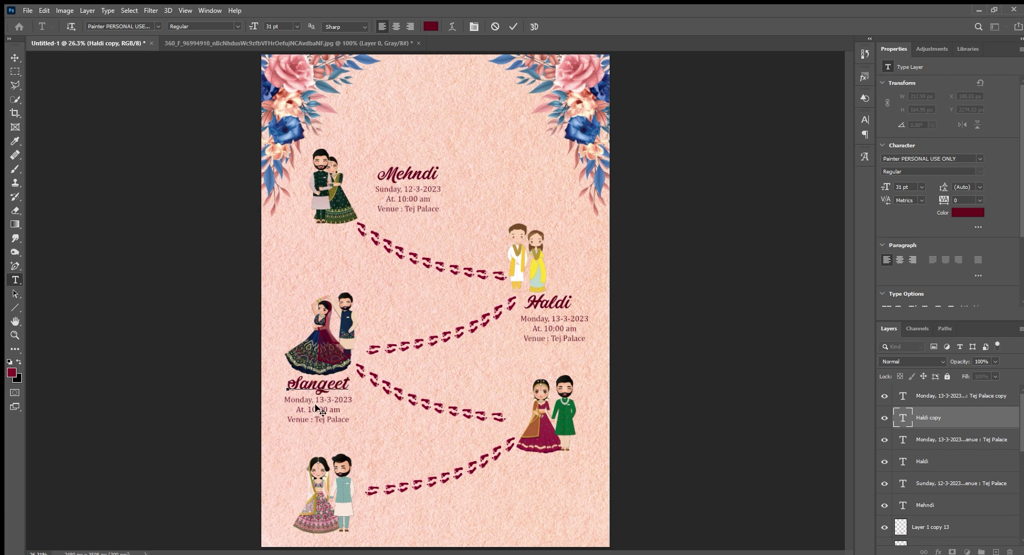
pyautogui.click(318, 413)
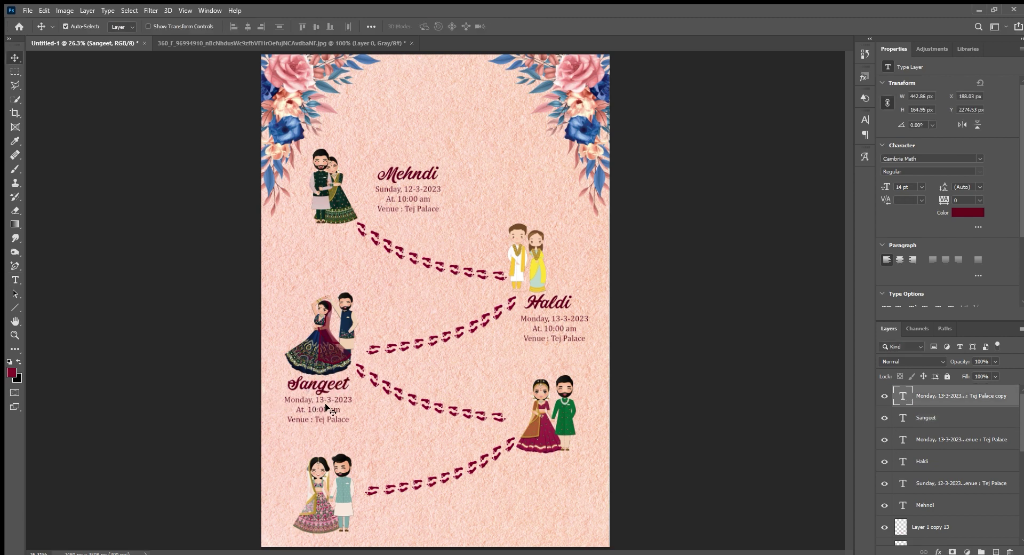
pyautogui.hotkey('ctrl', 'a')
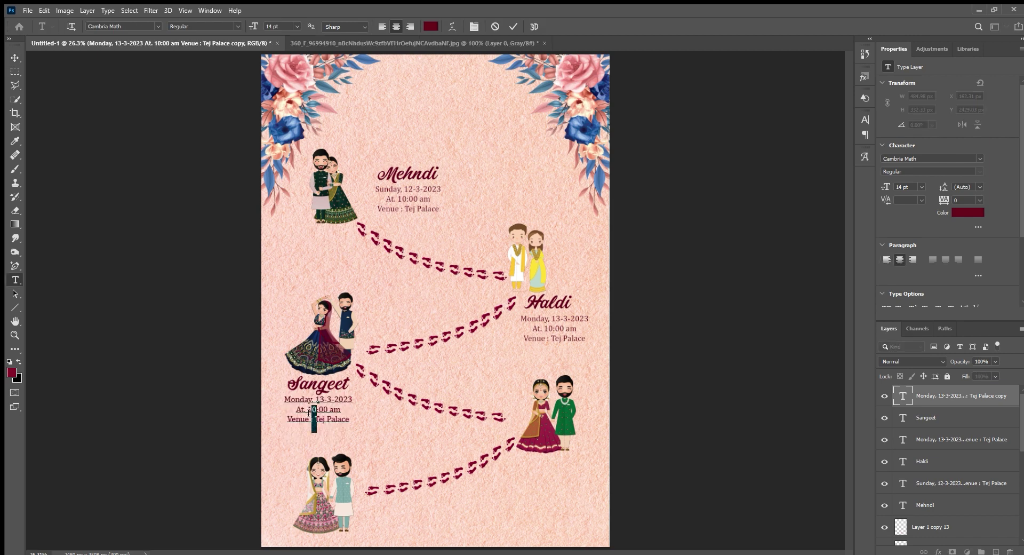
pyautogui.doubleClick(311, 411)
pyautogui.write('08')
pyautogui.press('BackSpace')
pyautogui.write('p')
pyautogui.hotkey('ctrl', 'Return')
# Duplicate the Sangeet heading and details block.
pyautogui.press('v')
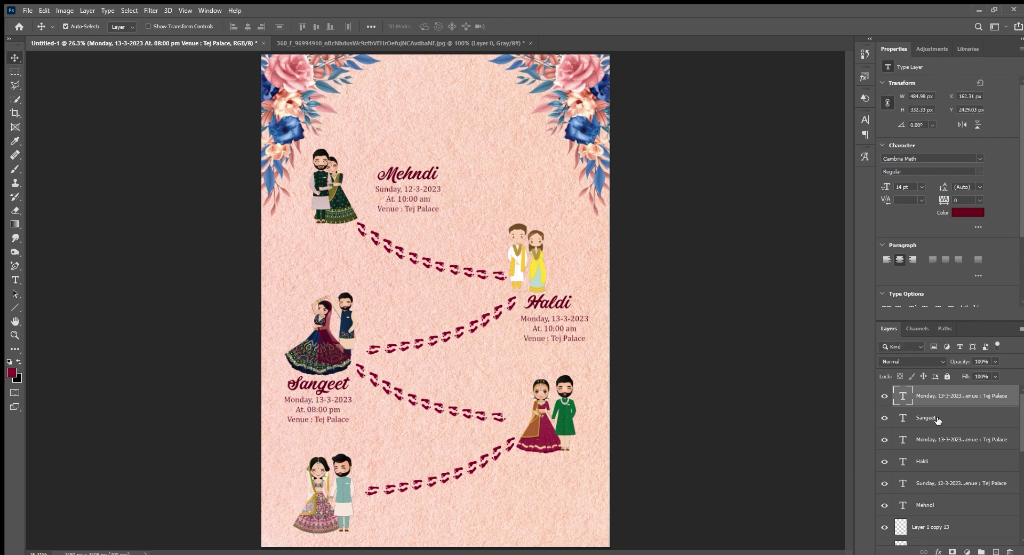
pyautogui.keyDown('shift'); pyautogui.click(938, 420); pyautogui.keyUp('shift')
pyautogui.hotkey('ctrl', 'j')
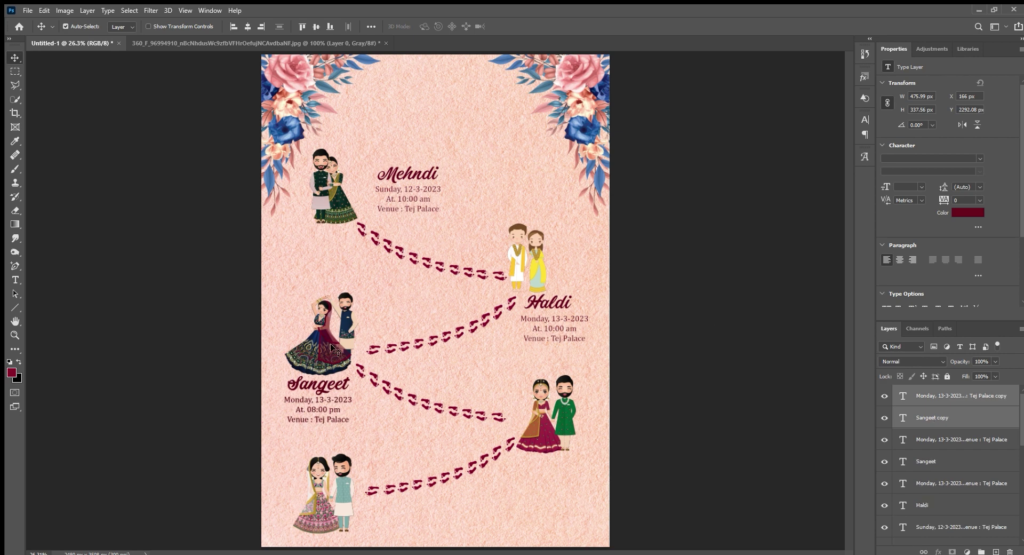
# Move the Sangeet copy below the lower right couple and retype its heading as Wedding.
pyautogui.moveTo(324, 382); pyautogui.dragTo(563, 464)
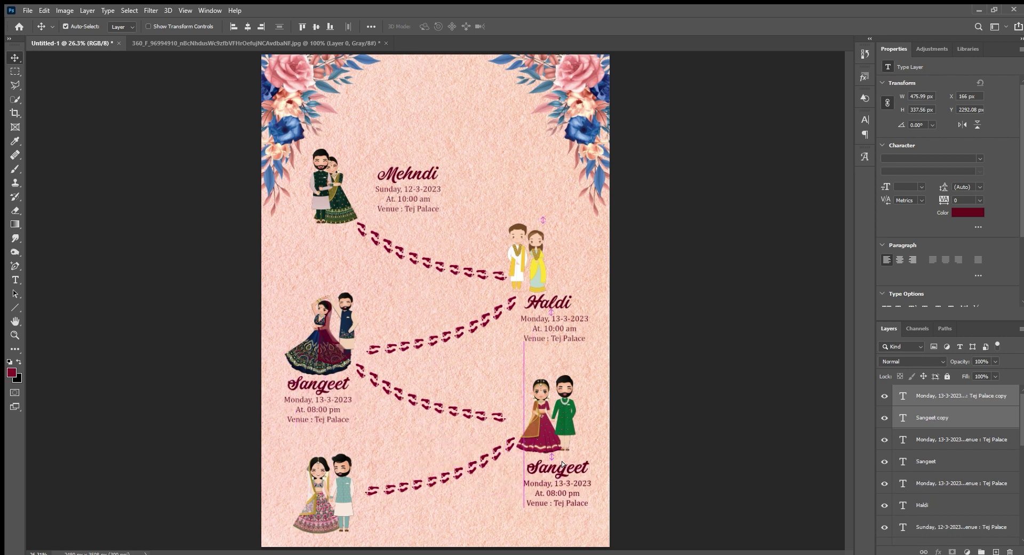
pyautogui.click(623, 460)
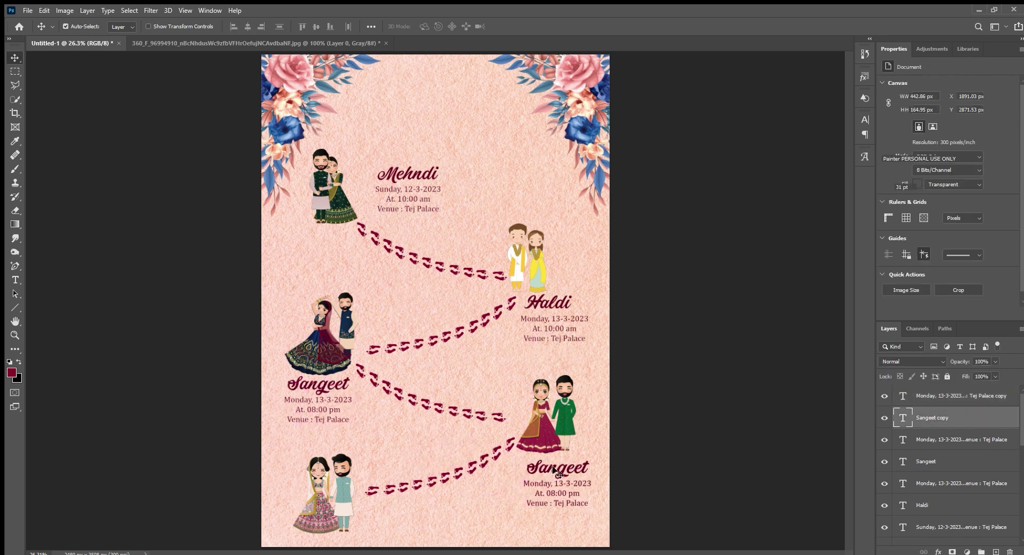
pyautogui.doubleClick(555, 471)
pyautogui.write('Wedd')
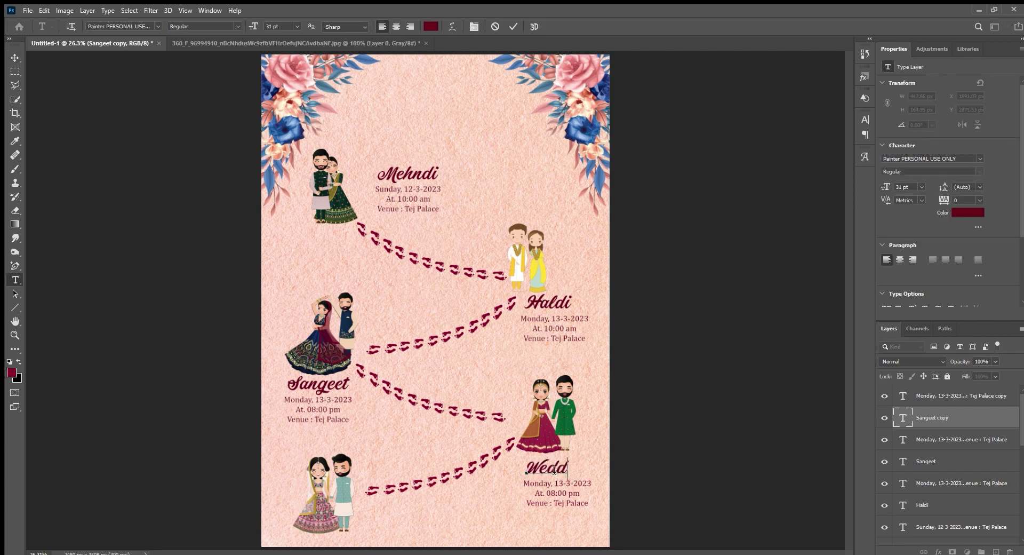
pyautogui.write('ing')
# Change the Wedding date line to Tuesday, 14-3-2023, keeping the time on its own line.
pyautogui.doubleClick(907, 396)
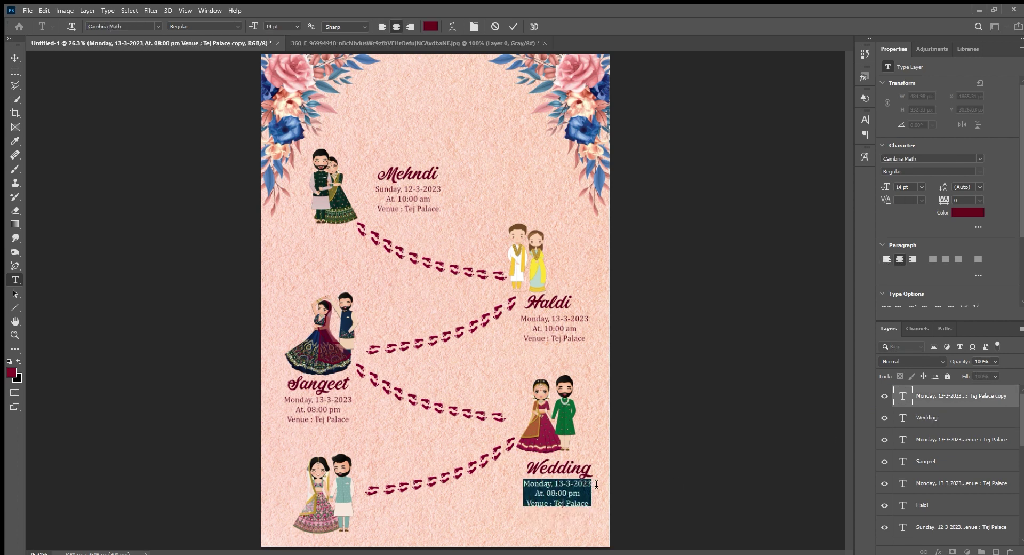
pyautogui.click(538, 484)
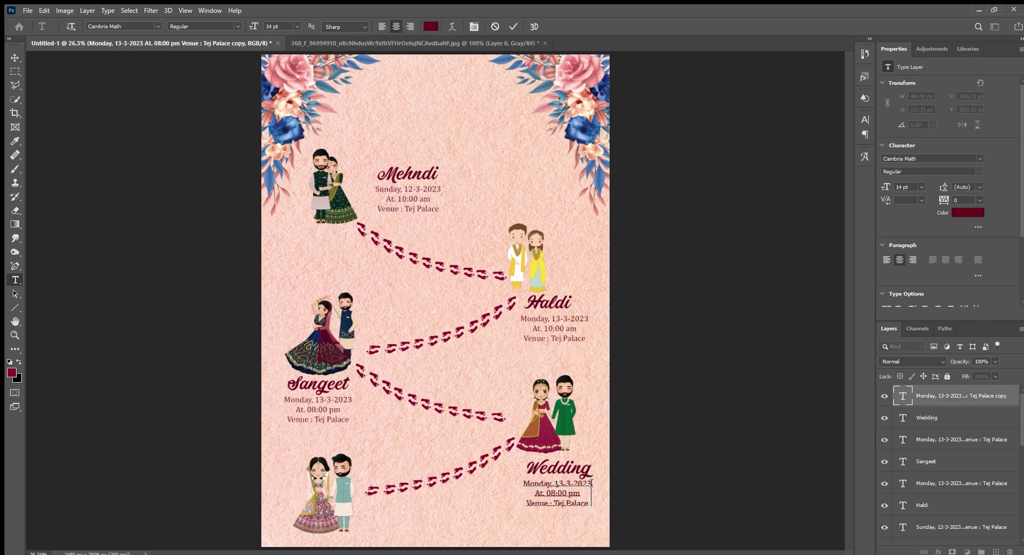
pyautogui.hotkey('ctrl', 'a')
pyautogui.write('Tues')
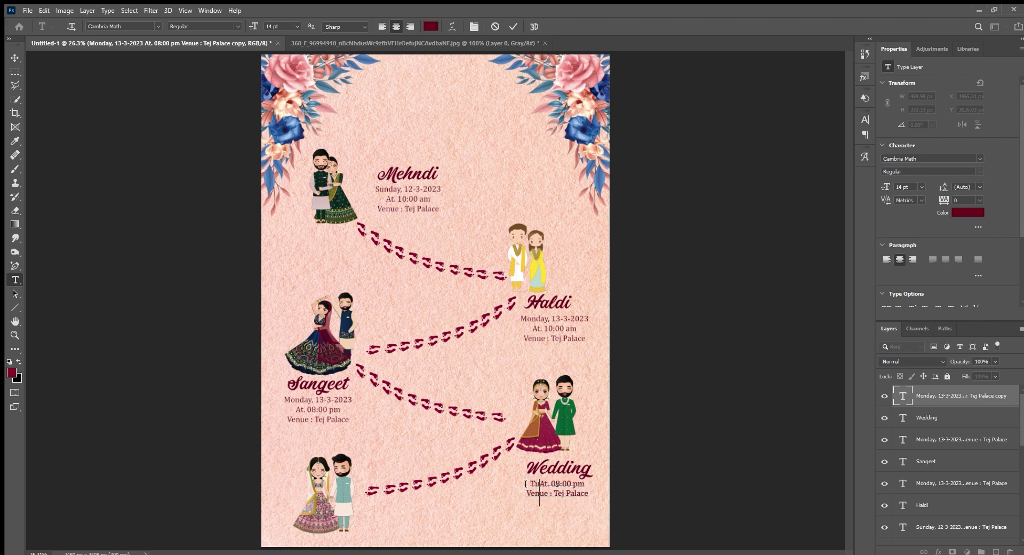
pyautogui.write('day')
pyautogui.write(', 14')
pyautogui.write('-')
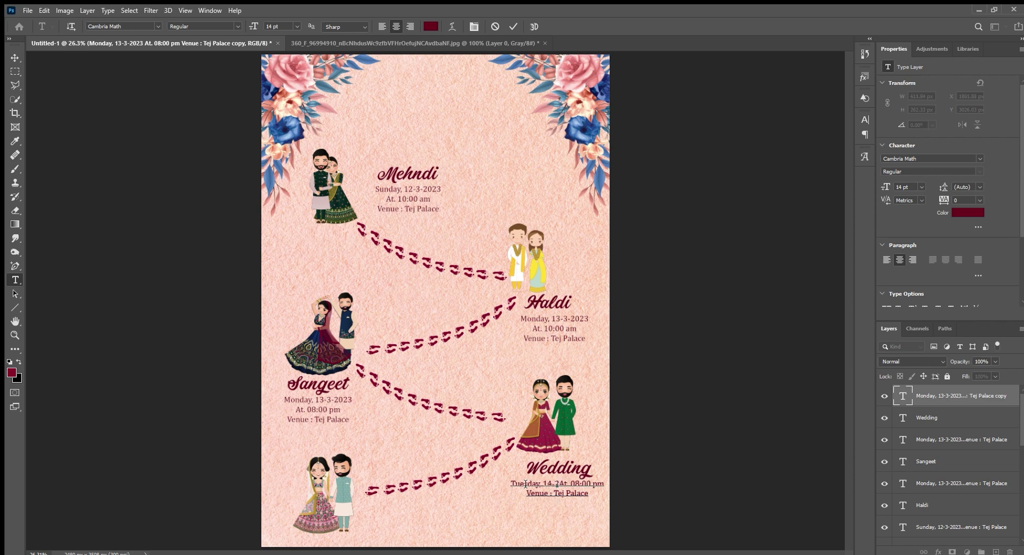
pyautogui.write('3-202')
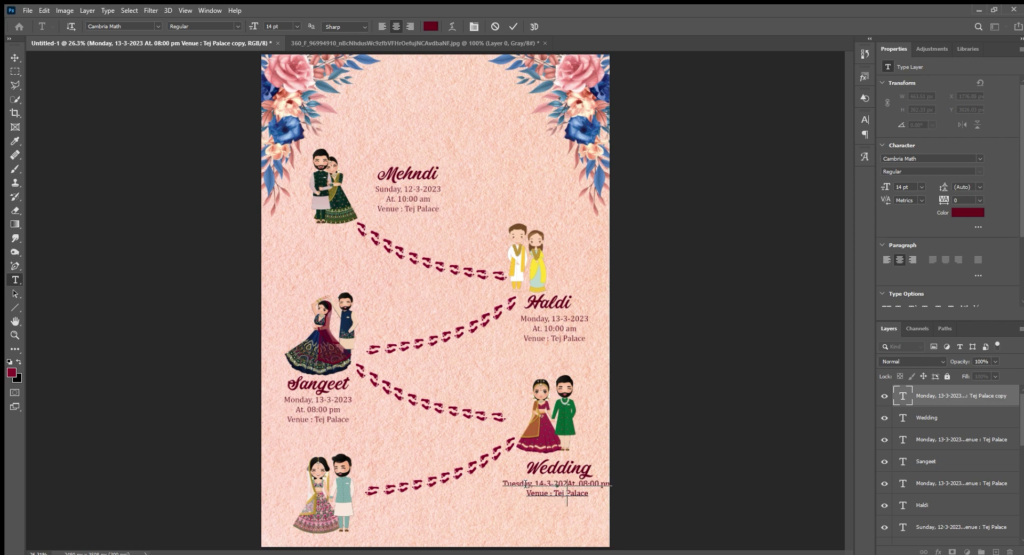
pyautogui.write('3')
pyautogui.press('Return')
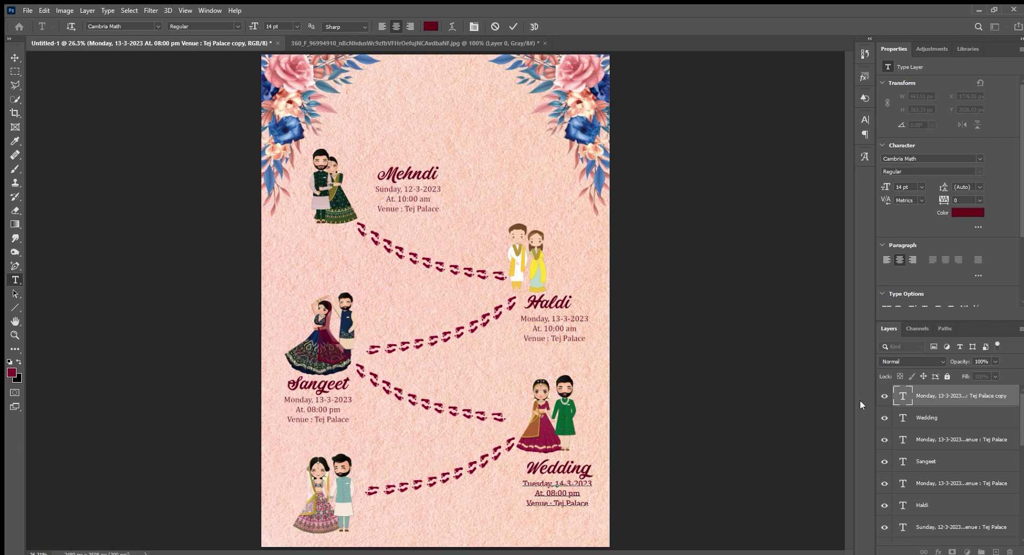
pyautogui.click(977, 417)
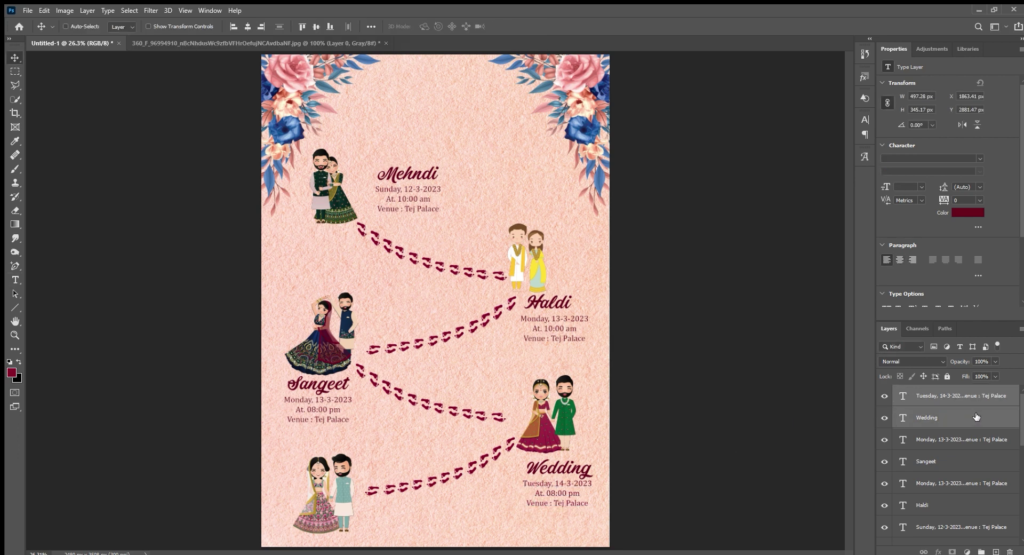
# Duplicate the Wedding block beside the bottom couple and retype its heading as Reception.
pyautogui.hotkey('ctrl', 'j')
pyautogui.hotkey('ctrl', 't')
pyautogui.moveTo(556, 465); pyautogui.dragTo(401, 500)
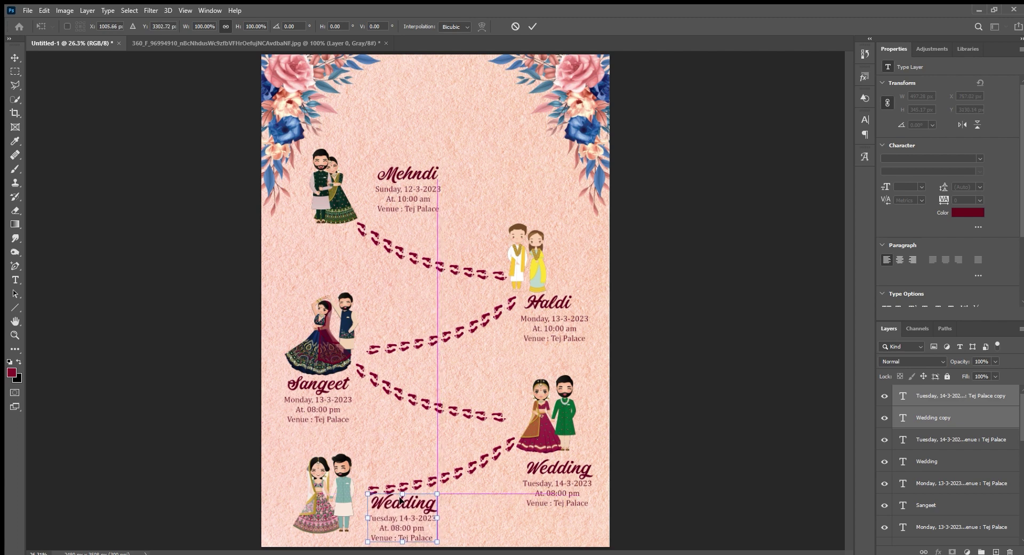
pyautogui.press('Return')
pyautogui.click(659, 496)
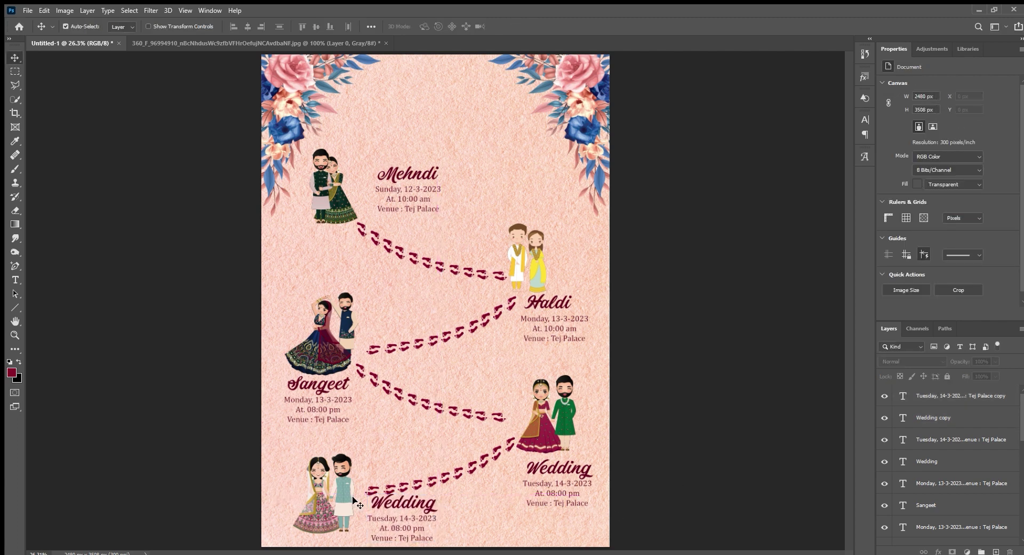
pyautogui.doubleClick(397, 503)
pyautogui.write('Re')
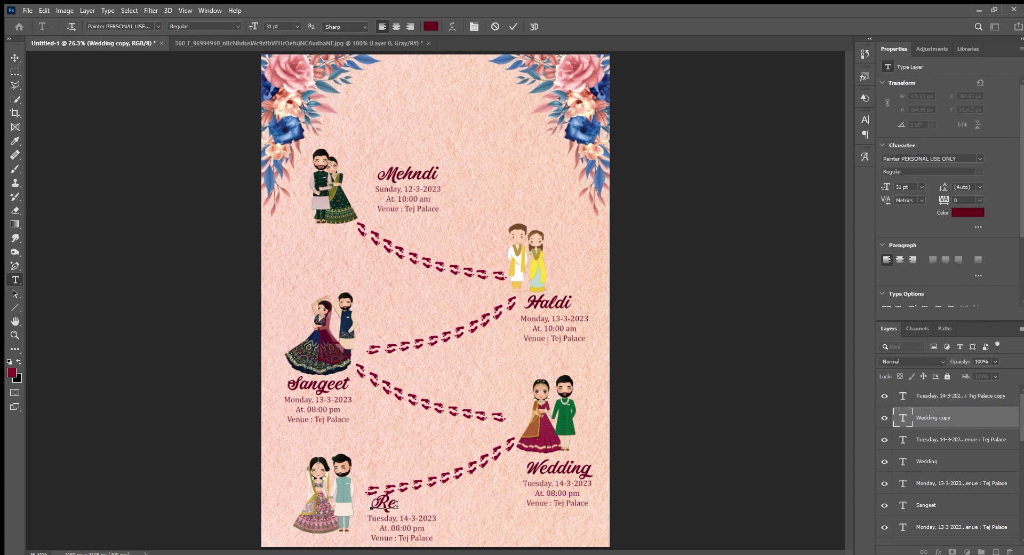
pyautogui.write('ception')
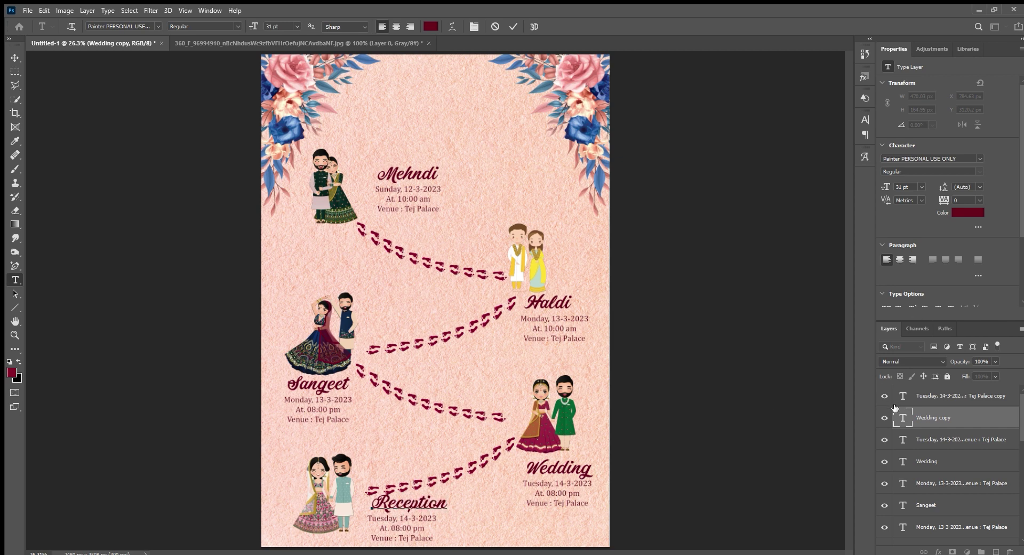
pyautogui.hotkey('ctrl', 'Return')
# Change the Wedding time to 11:30 am.
pyautogui.press('v')
pyautogui.click(398, 519)
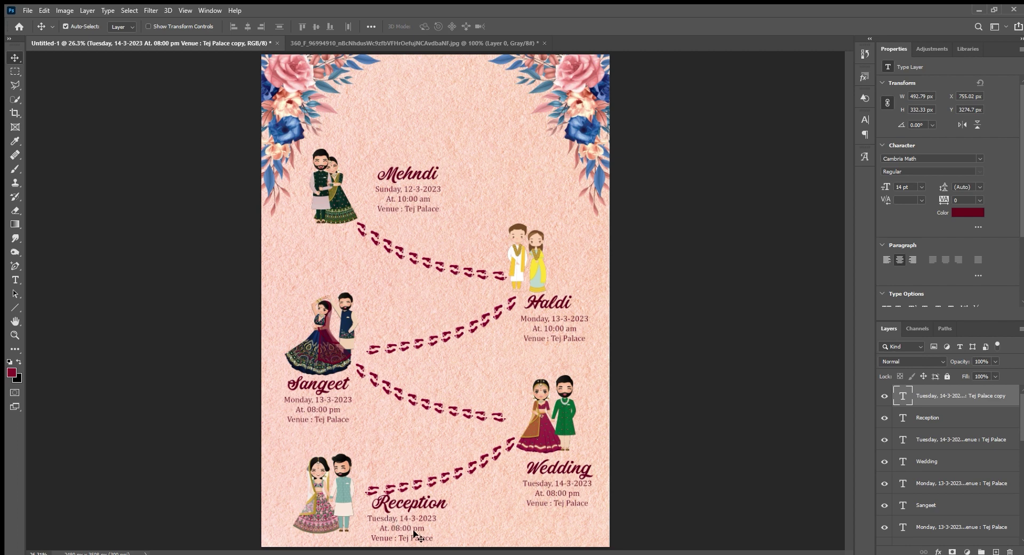
pyautogui.doubleClick(557, 491)
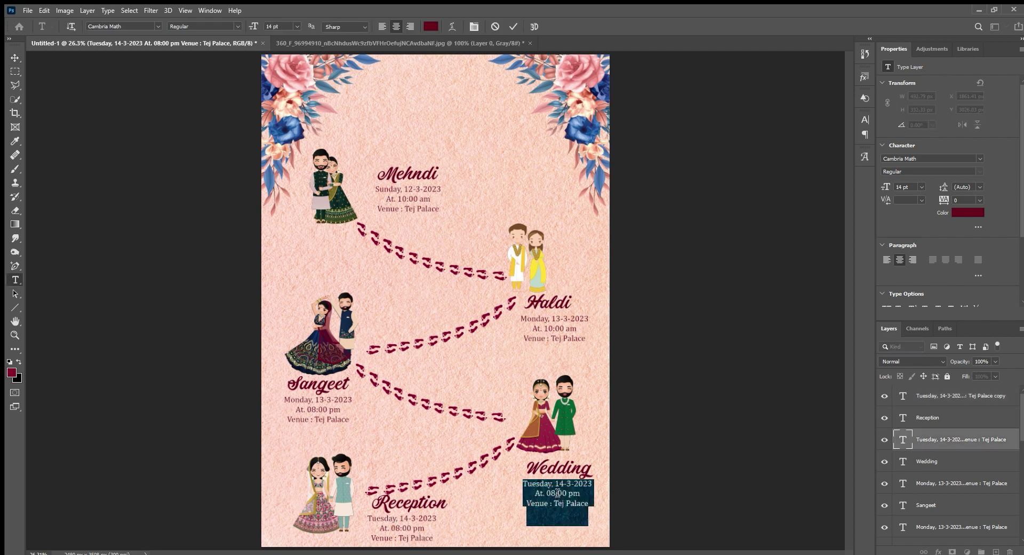
pyautogui.click(553, 498)
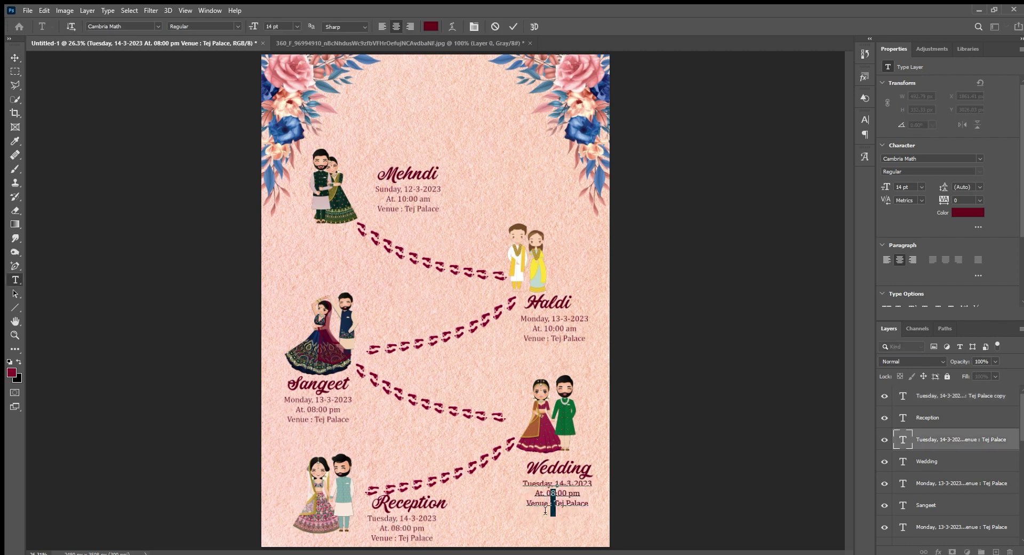
pyautogui.press('BackSpace')
pyautogui.press('BackSpace')
pyautogui.write('11')
pyautogui.press('BackSpace')
pyautogui.write('3')
pyautogui.press('Right')
pyautogui.press('Right')
pyautogui.press('Right')
pyautogui.press('BackSpace')
pyautogui.write('a')
pyautogui.hotkey('ctrl', 'Return')
# Change the Reception time to 07:00 pm.
pyautogui.click(396, 529)
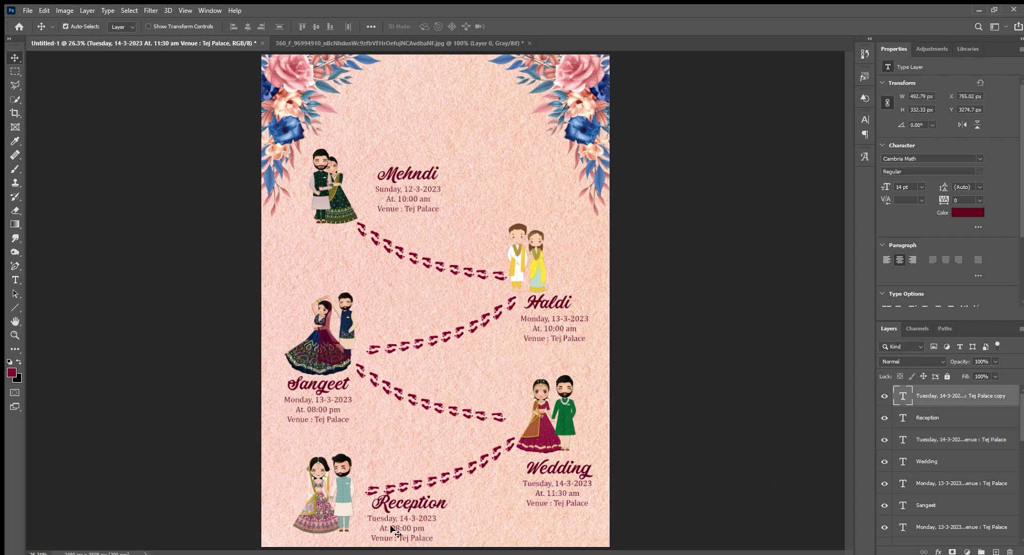
pyautogui.hotkey('ctrl', 'a')
pyautogui.click(399, 529)
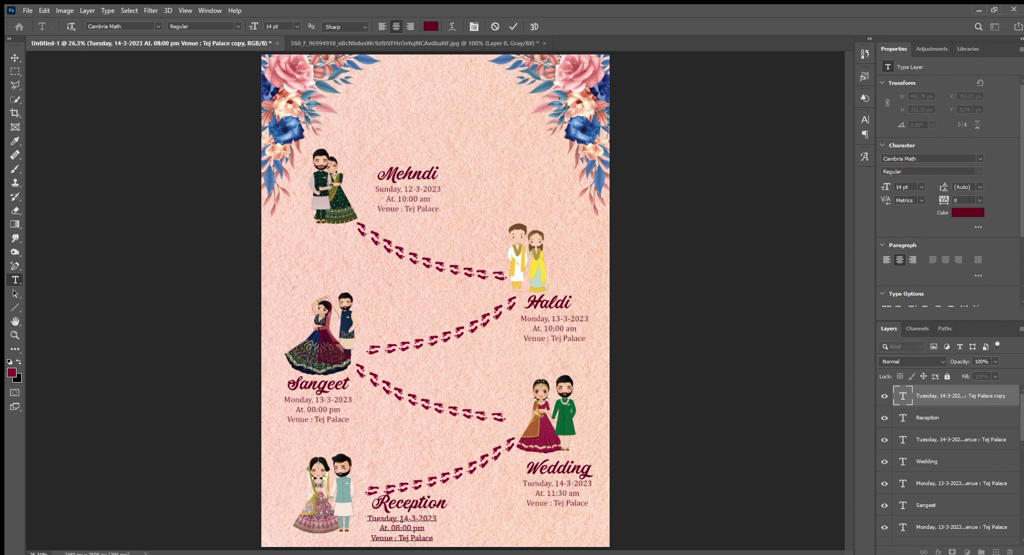
pyautogui.press('BackSpace')
pyautogui.write('7')
pyautogui.hotkey('ctrl', 'Return')
# Scale all four footprint trails to about 81%, recentre them, and raise the top trail slightly.
pyautogui.press('v')
pyautogui.click(434, 480)
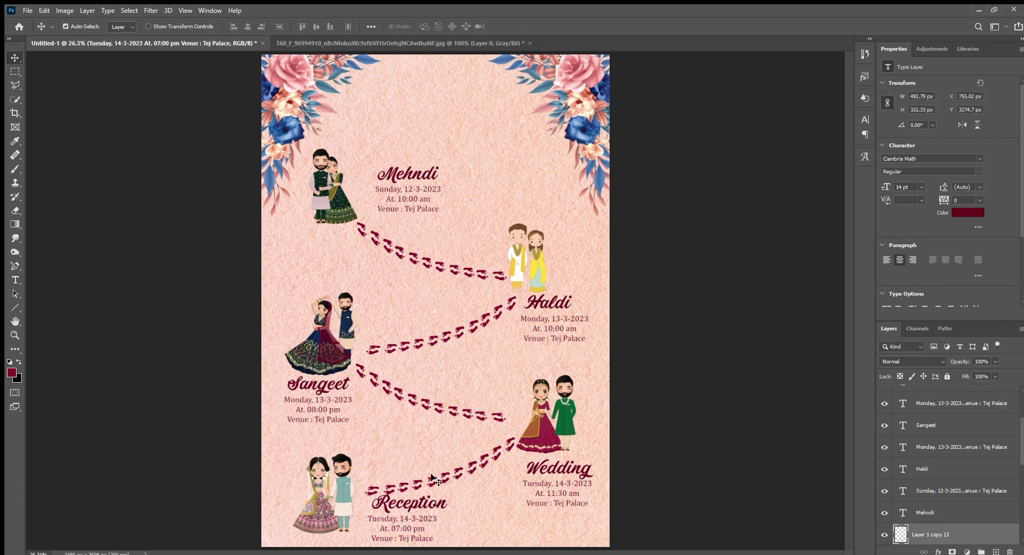
pyautogui.press('ctrl')
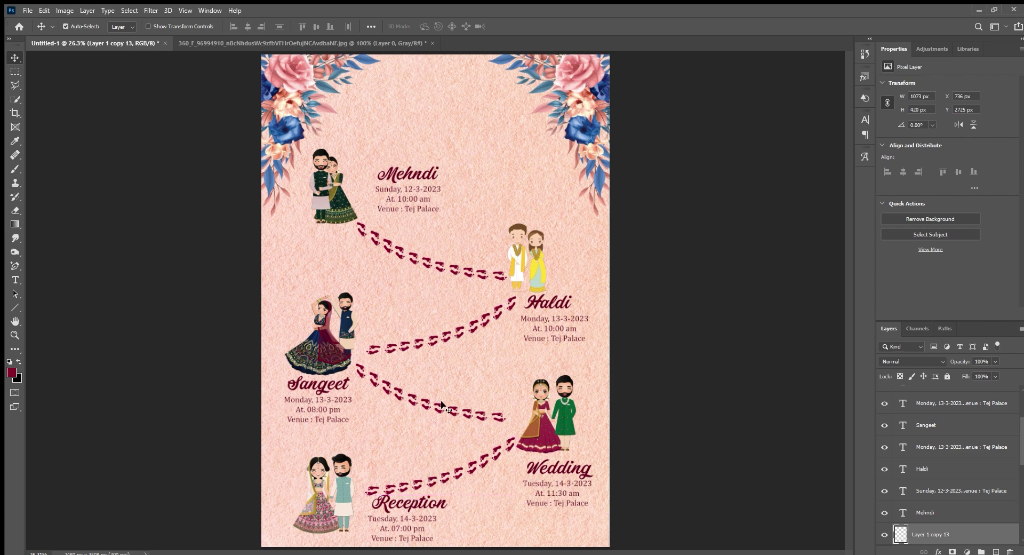
pyautogui.keyDown('shift'); pyautogui.click(450, 271); pyautogui.keyUp('shift')
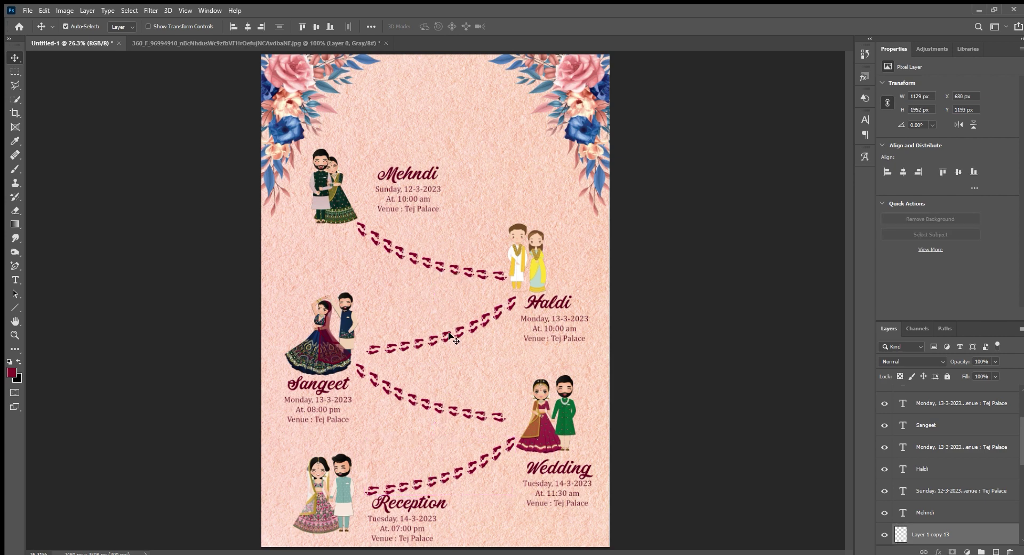
pyautogui.moveTo(447, 235); pyautogui.dragTo(473, 480)
pyautogui.hotkey('ctrl', 't')
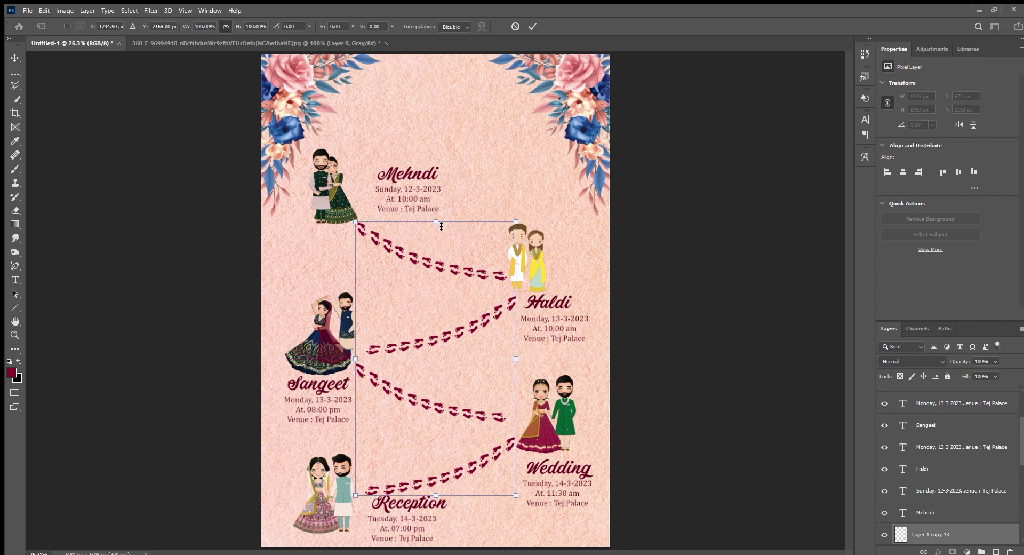
pyautogui.moveTo(441, 227); pyautogui.dragTo(455, 265)
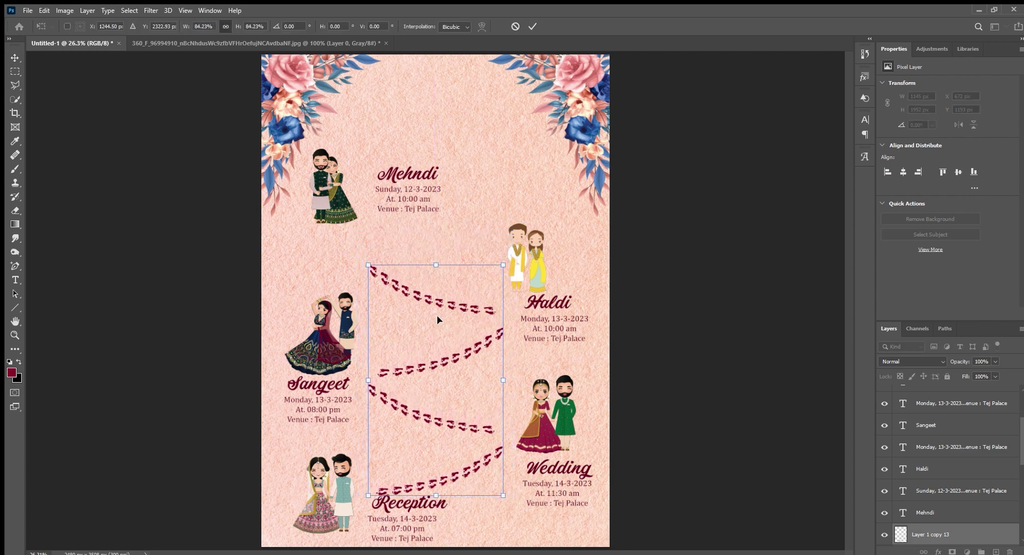
pyautogui.moveTo(438, 319); pyautogui.dragTo(430, 273)
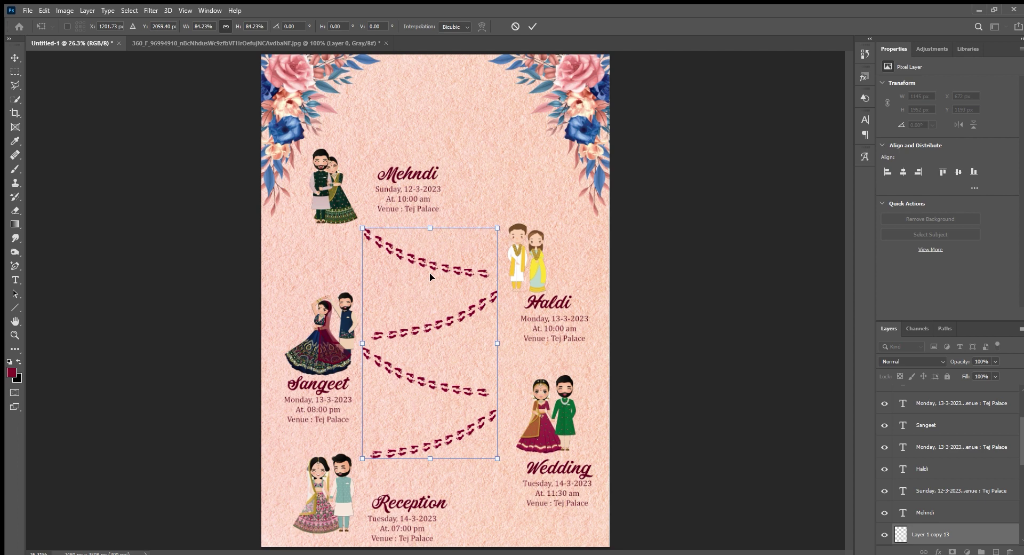
pyautogui.moveTo(430, 228); pyautogui.dragTo(432, 235)
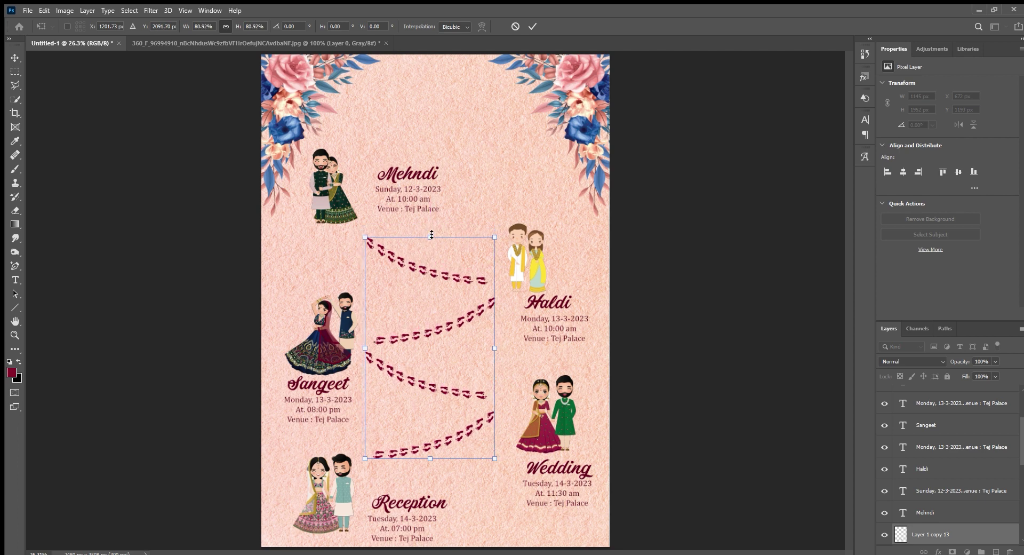
pyautogui.press('Return')
pyautogui.click(725, 279)
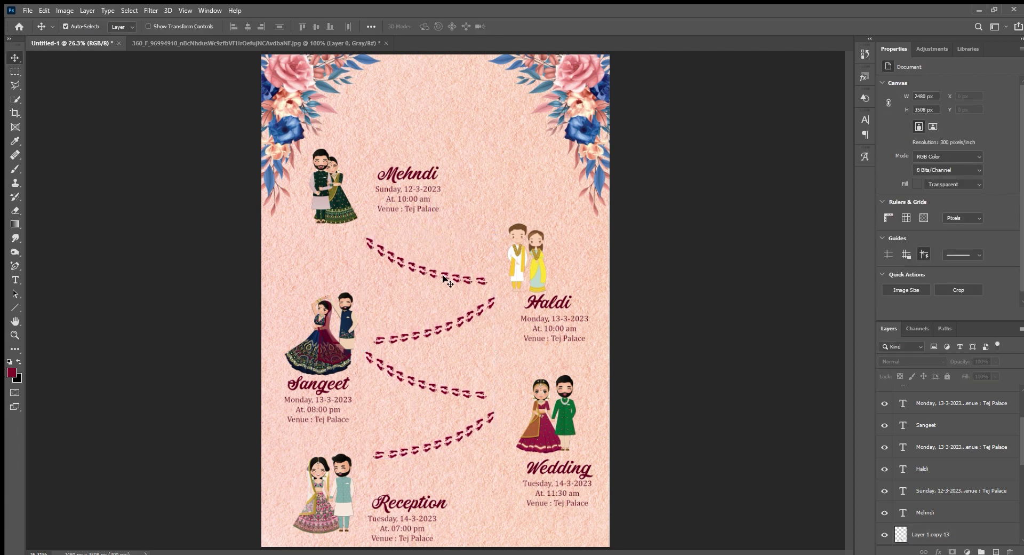
pyautogui.moveTo(443, 277); pyautogui.dragTo(438, 261)
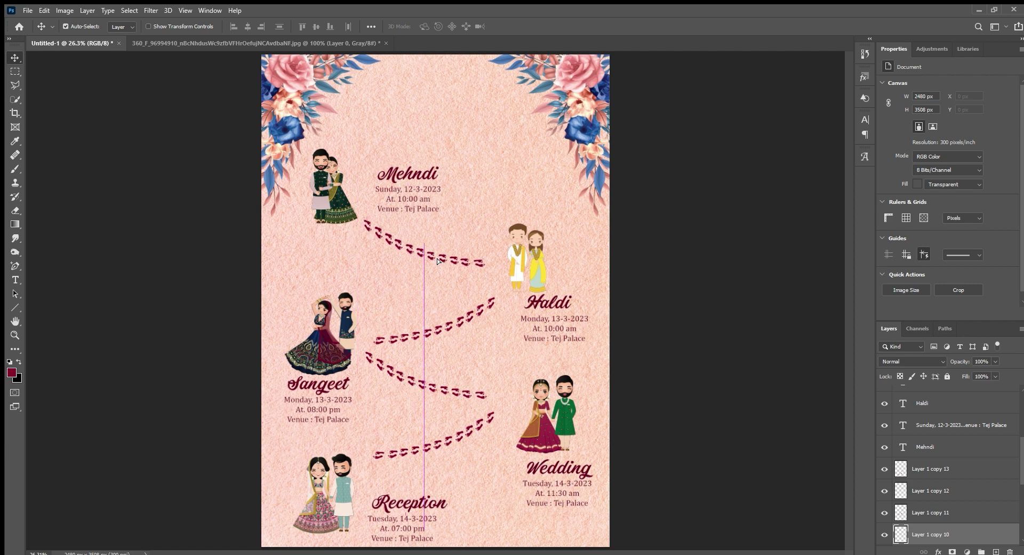
# Move the Haldi couple left, raise its heading and details beside it, and shift the Wedding couple left.
pyautogui.moveTo(516, 260); pyautogui.dragTo(494, 258)
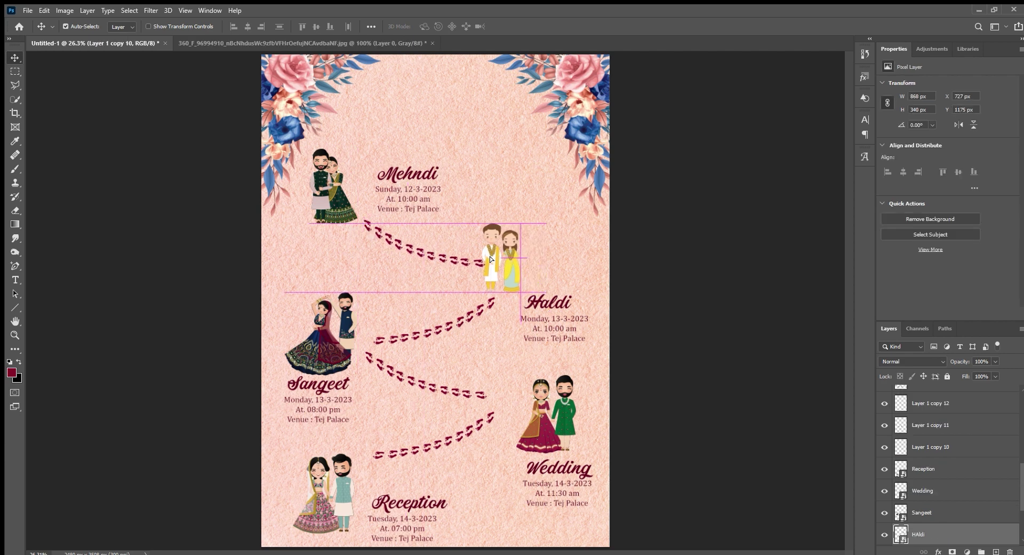
pyautogui.click(554, 307)
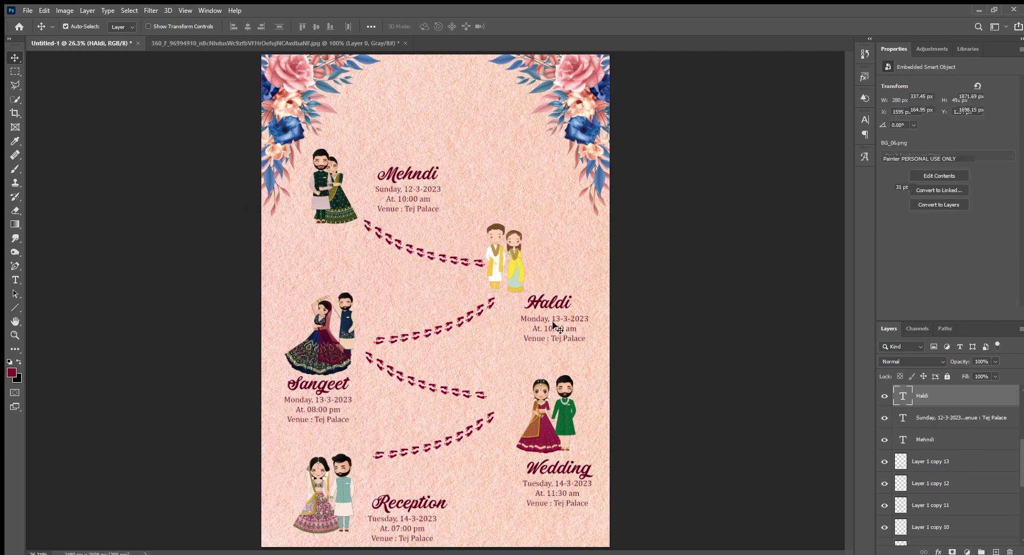
pyautogui.moveTo(554, 307); pyautogui.dragTo(566, 257)
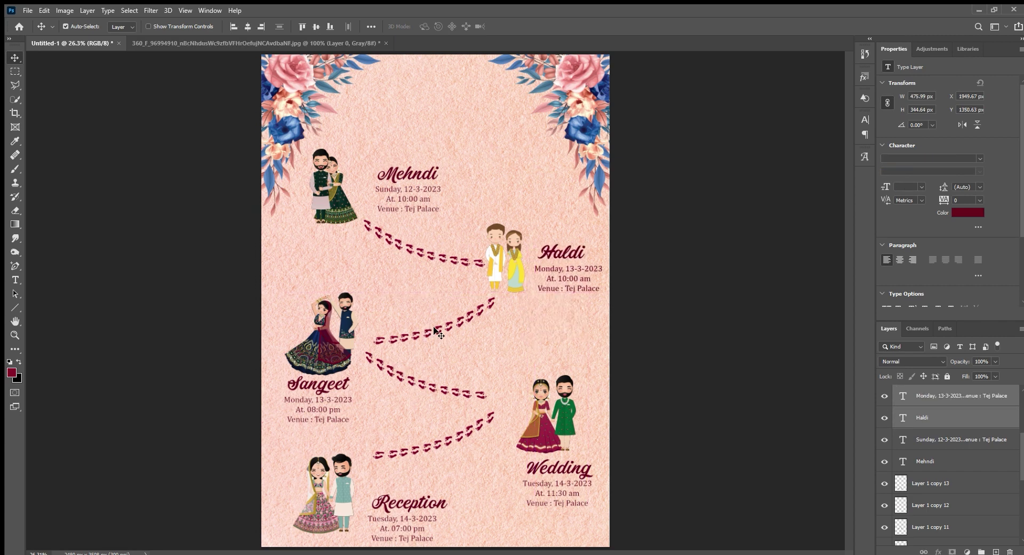
pyautogui.click(429, 376)
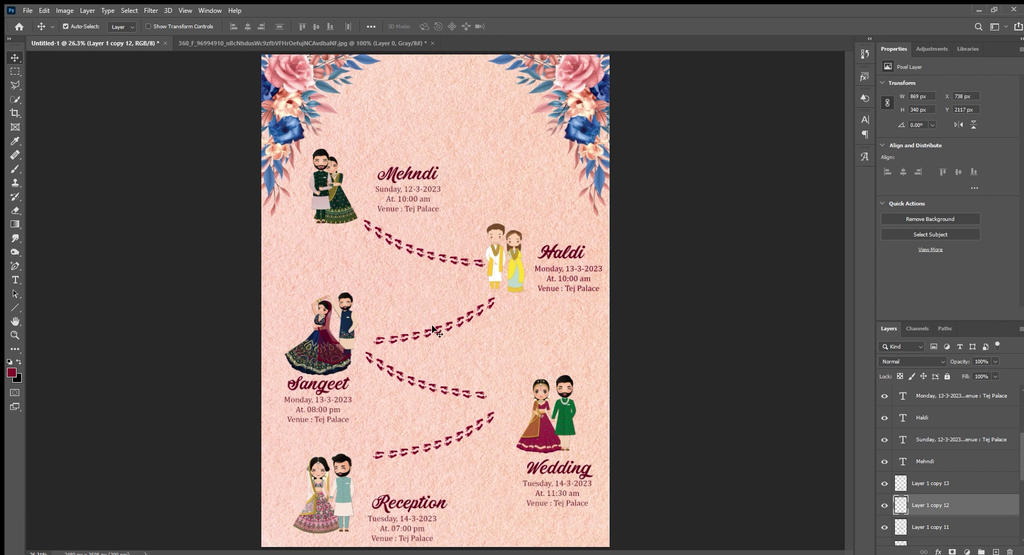
pyautogui.moveTo(542, 421)
pyautogui.mouseDown()
pyautogui.moveTo(506, 417)
pyautogui.moveTo(523, 387)
pyautogui.mouseUp()
# Shift the Wedding trail and the Sangeet couple slightly right.
pyautogui.click(450, 390)
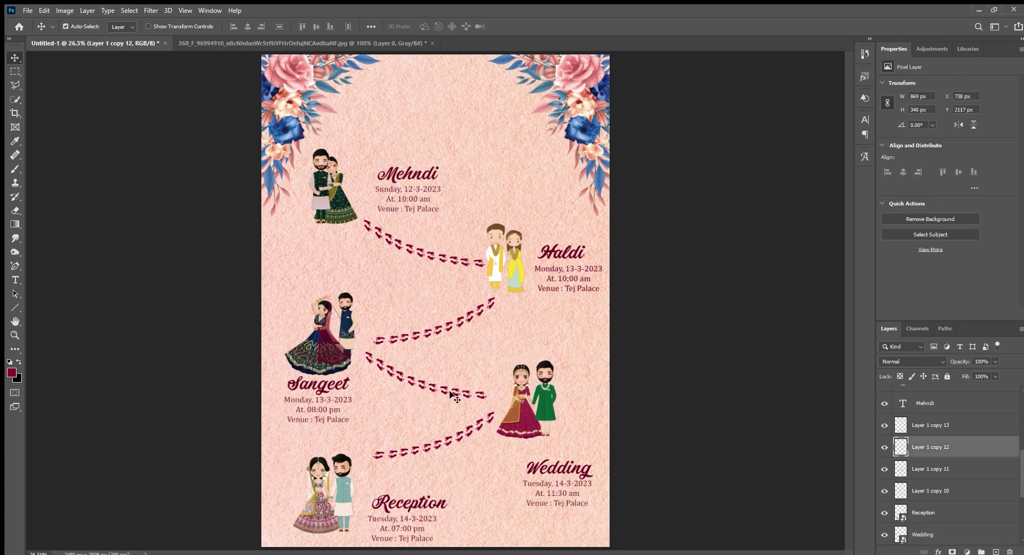
pyautogui.moveTo(467, 395); pyautogui.dragTo(482, 398)
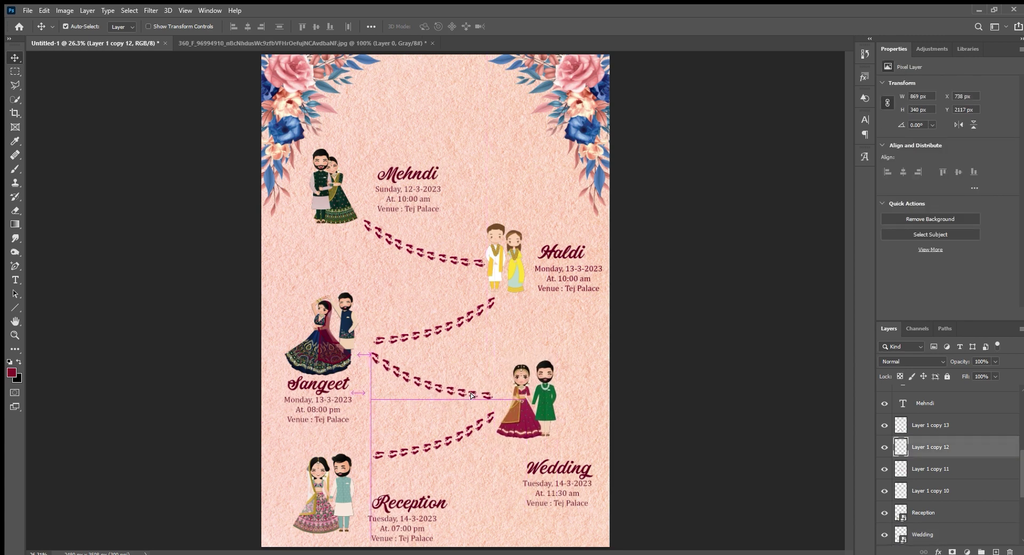
pyautogui.moveTo(326, 347); pyautogui.dragTo(341, 345)
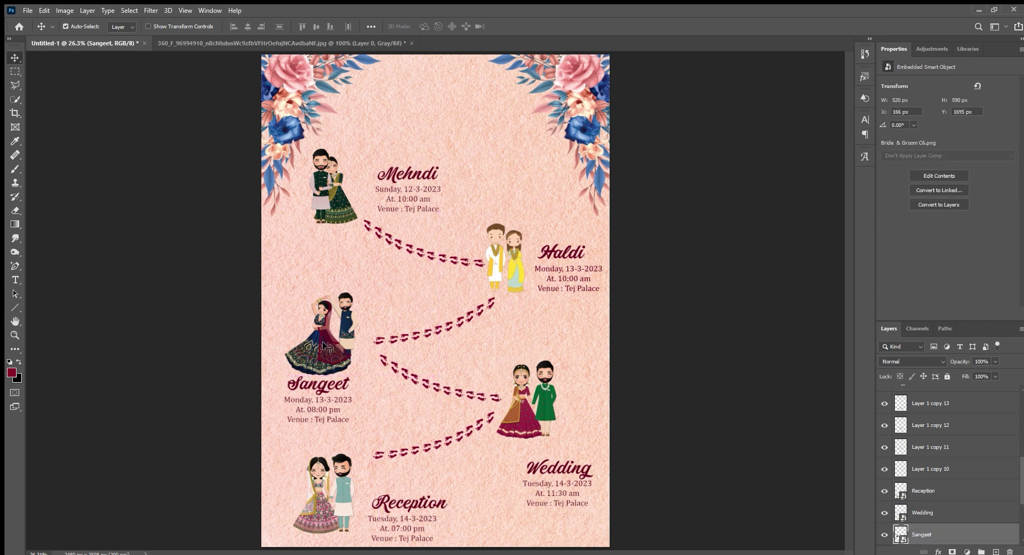
# Nudge the Sangeet-to-Haldi trail and the Wedding trail right with arrow keys.
pyautogui.click(447, 326)
pyautogui.hotkey('shift', 'Right')
pyautogui.hotkey('shift', 'Right')
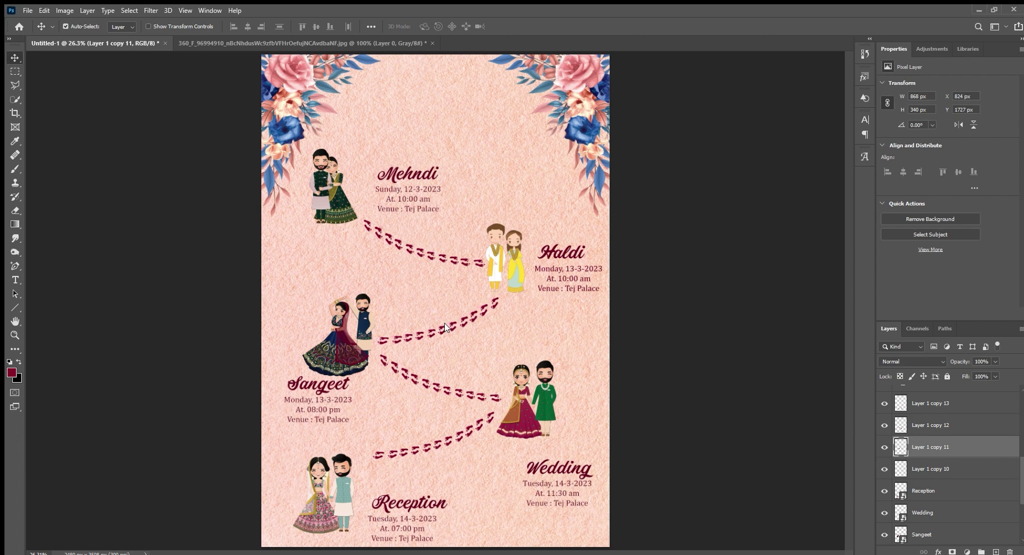
pyautogui.hotkey('shift', 'Right')
pyautogui.hotkey('shift', 'Right')
pyautogui.press('Right')
pyautogui.press('Right')
pyautogui.hotkey('shift', 'Right')
pyautogui.hotkey('shift', 'Right')
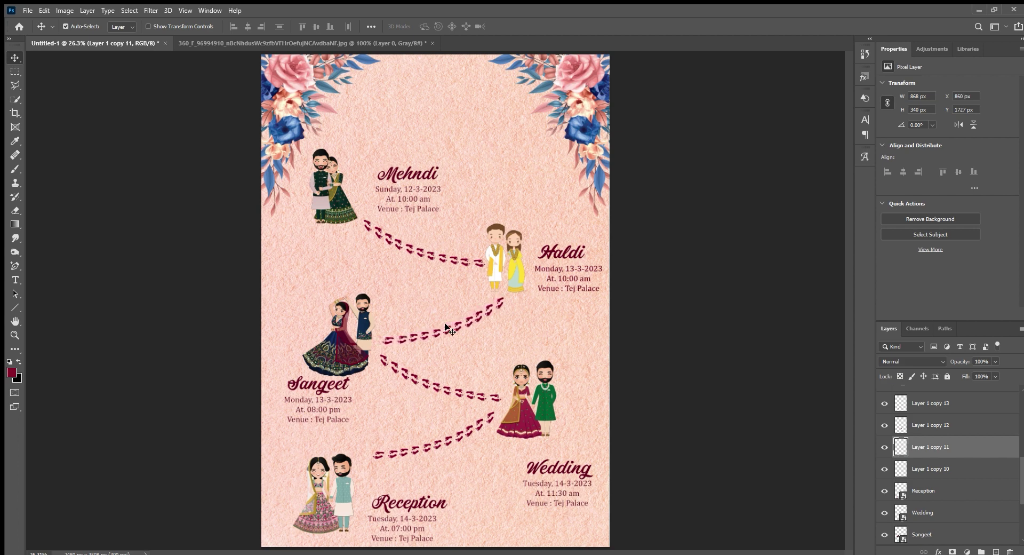
pyautogui.hotkey('shift', 'Right')
pyautogui.press('Right')
pyautogui.press('Right')
pyautogui.press('Right')
pyautogui.press('Right')
pyautogui.press('Right')
pyautogui.press('Right')
pyautogui.press('Up')
pyautogui.press('Up')
pyautogui.press('Up')
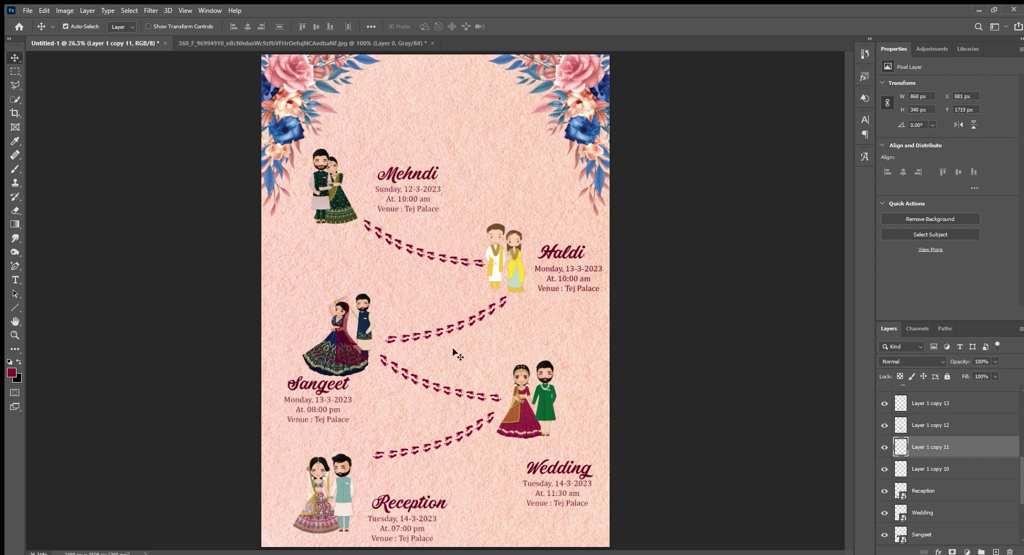
pyautogui.click(447, 401)
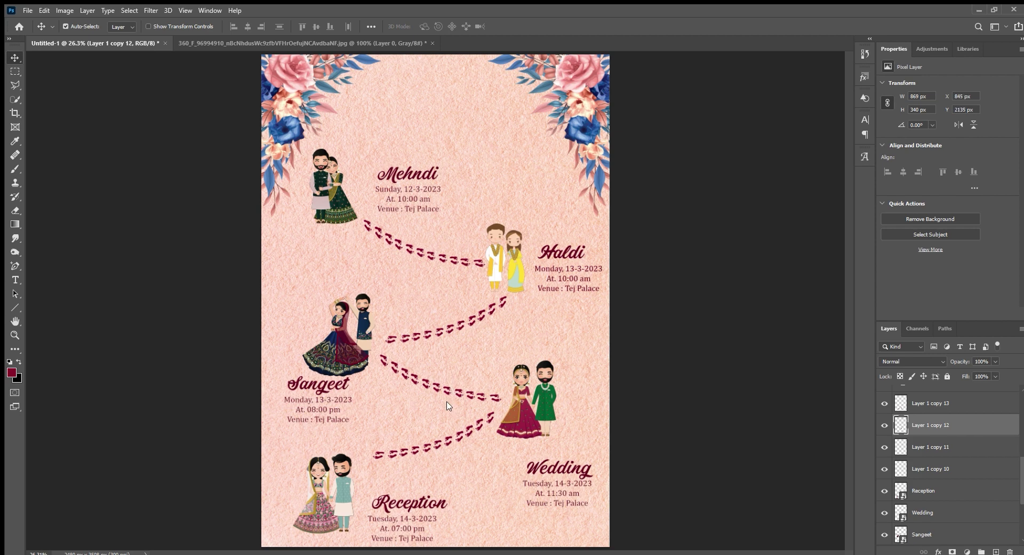
pyautogui.hotkey('shift', 'Right')
pyautogui.hotkey('shift', 'Right')
pyautogui.hotkey('shift', 'Right')
pyautogui.press('Right')
pyautogui.press('Right')
pyautogui.press('Right')
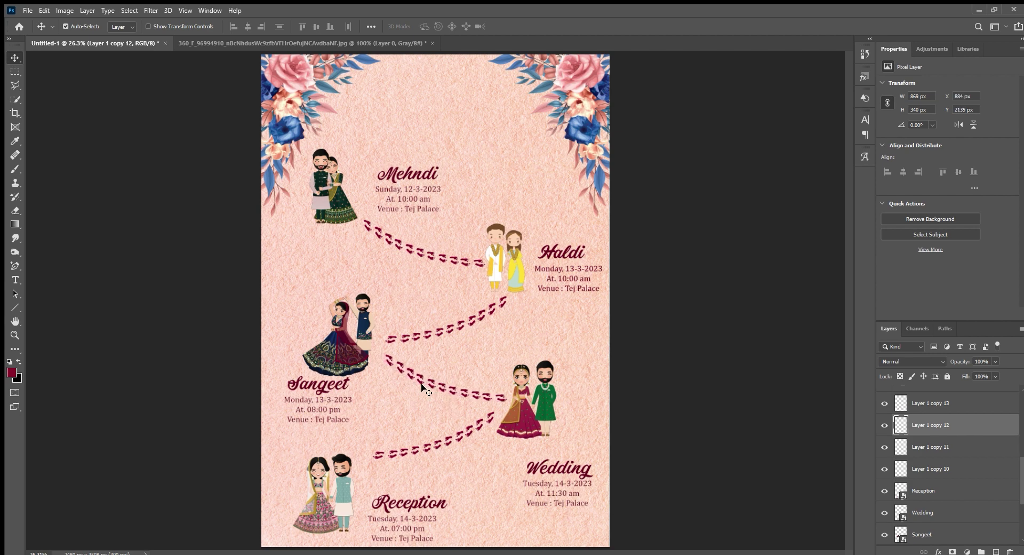
# Move the Sangeet couple slightly right and place its heading and details above it.
pyautogui.moveTo(356, 358); pyautogui.dragTo(368, 360)
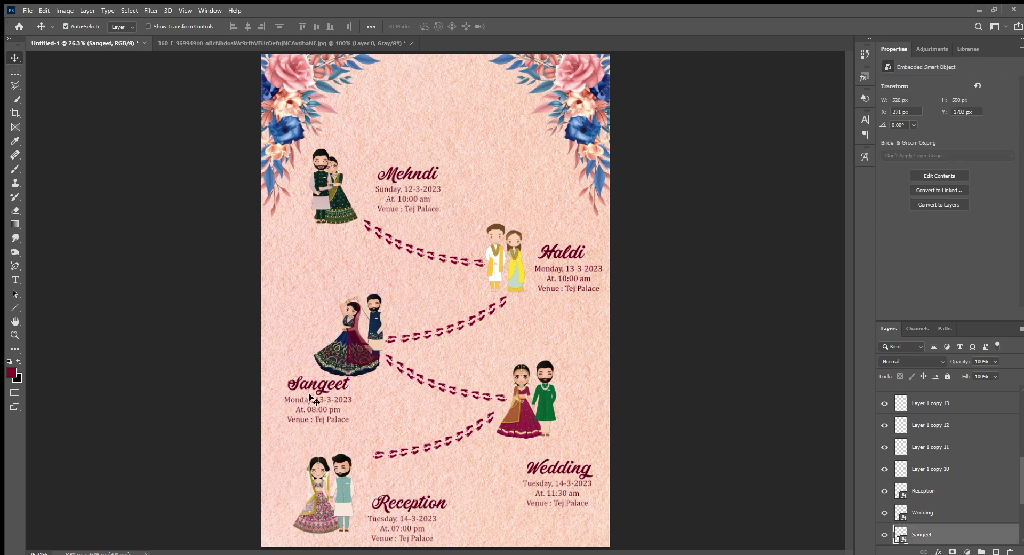
pyautogui.moveTo(313, 389); pyautogui.dragTo(287, 326)
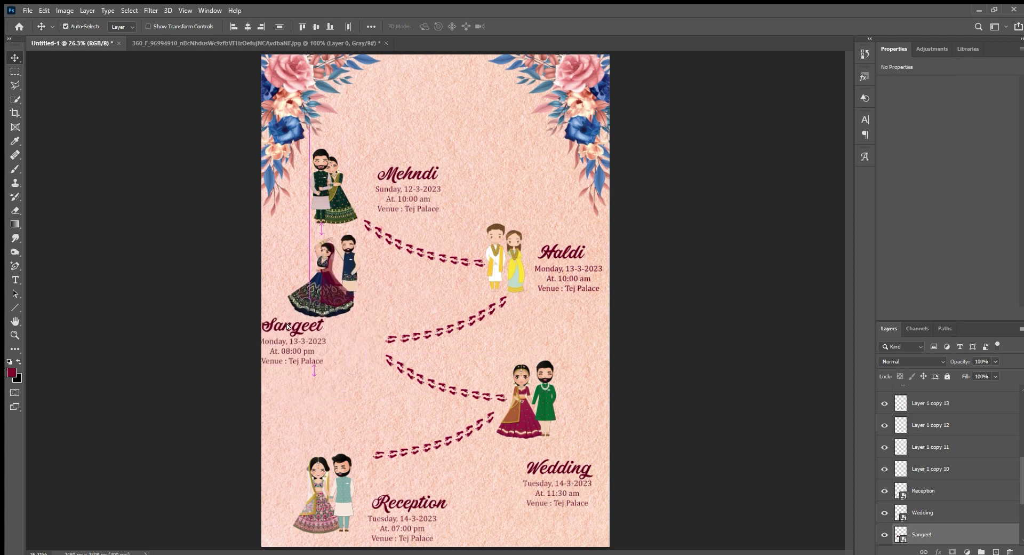
pyautogui.hotkey('ctrl', 'z')
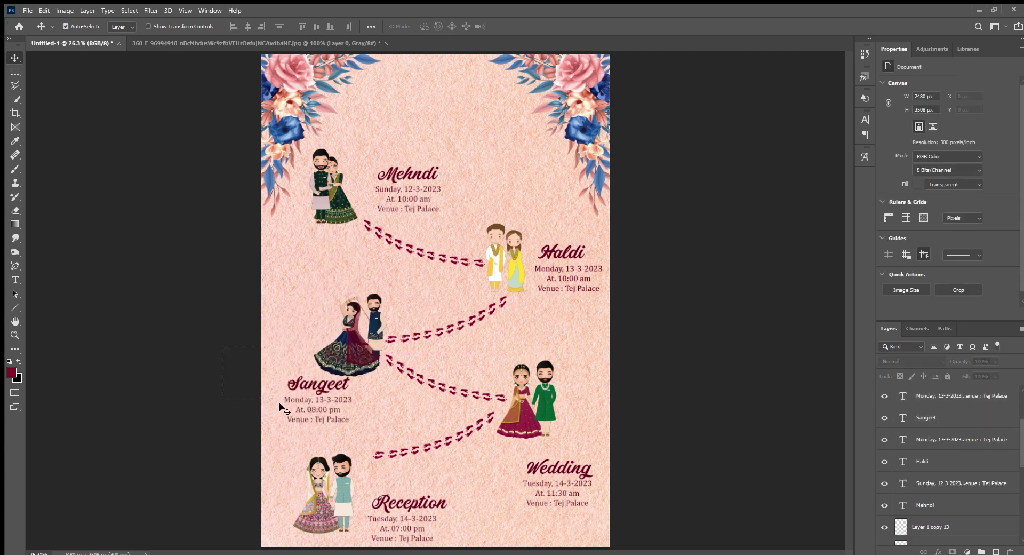
pyautogui.moveTo(222, 345); pyautogui.dragTo(267, 434)
pyautogui.moveTo(301, 380)
pyautogui.mouseDown()
pyautogui.moveTo(273, 314)
pyautogui.moveTo(291, 289)
pyautogui.moveTo(296, 296)
pyautogui.mouseUp()
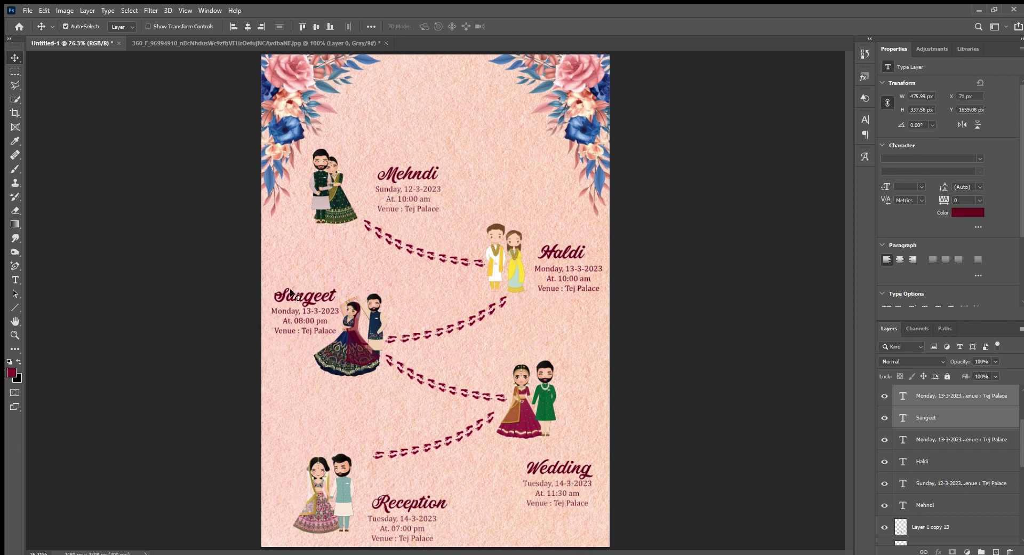
pyautogui.click(678, 318)
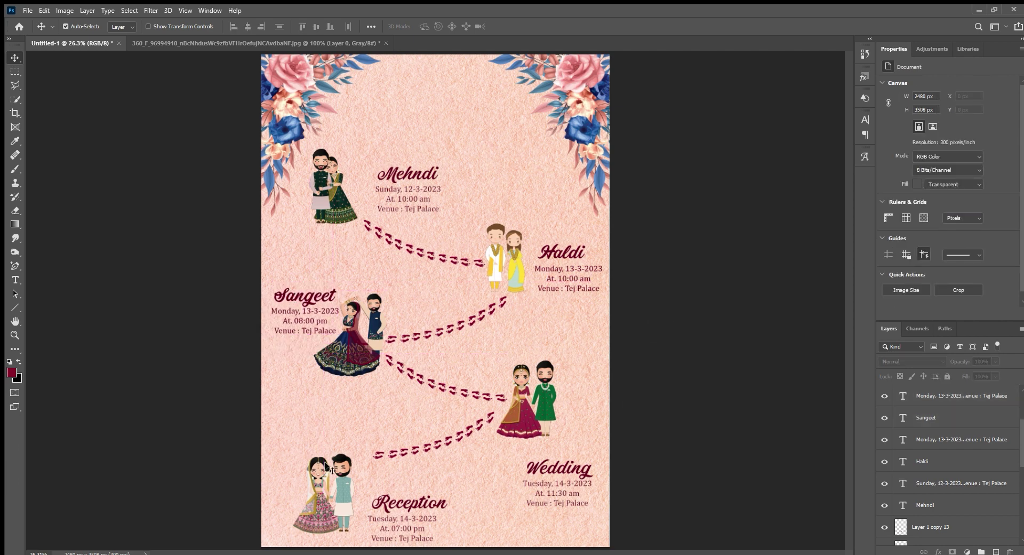
pyautogui.moveTo(296, 438)
pyautogui.mouseDown()
pyautogui.moveTo(336, 511)
pyautogui.moveTo(340, 469)
pyautogui.moveTo(360, 454)
pyautogui.mouseUp()
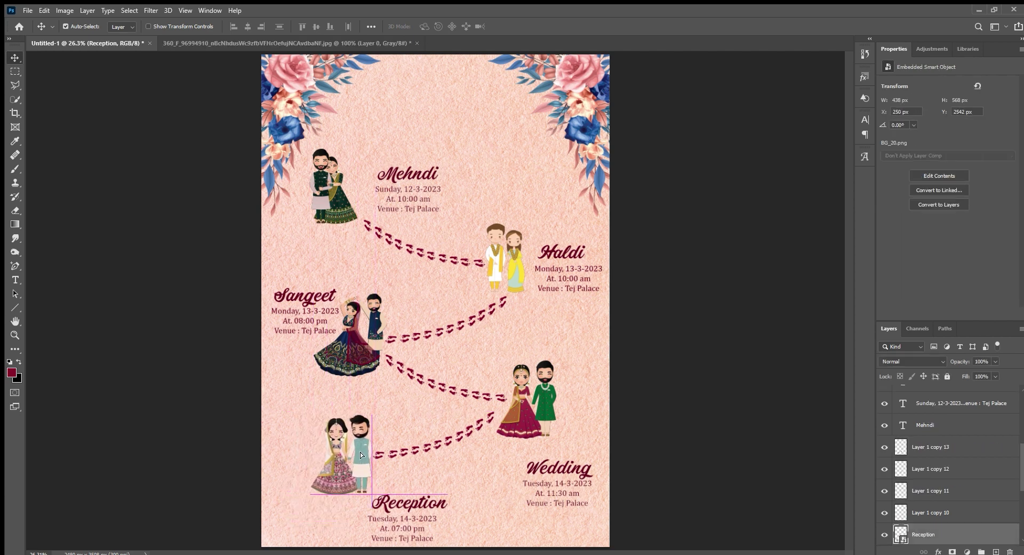
# Lower the bottom trail and Reception couple, then move the Reception text up-left above the couple.
pyautogui.moveTo(415, 427)
pyautogui.mouseDown()
pyautogui.moveTo(437, 470)
pyautogui.moveTo(443, 441)
pyautogui.mouseUp()
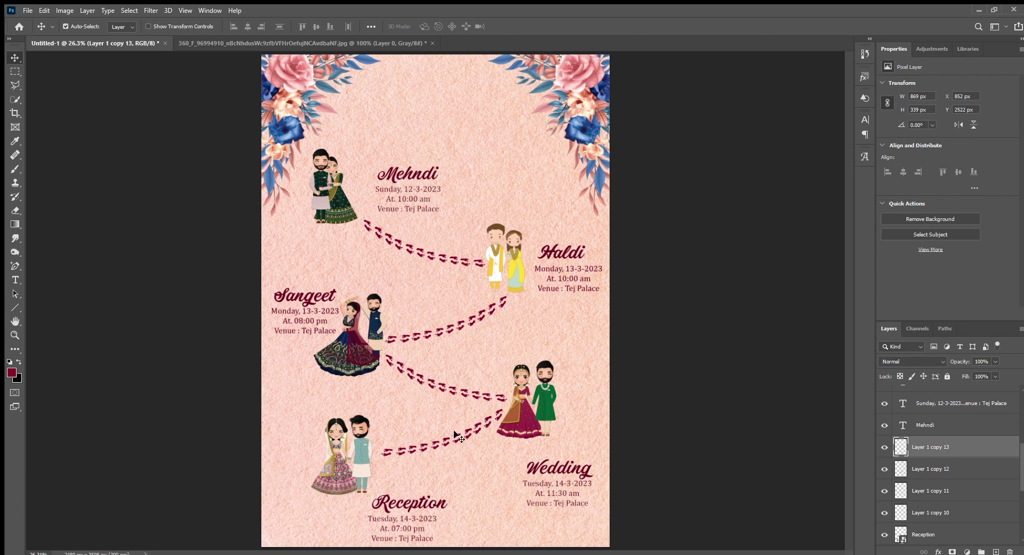
pyautogui.moveTo(458, 436); pyautogui.dragTo(450, 458)
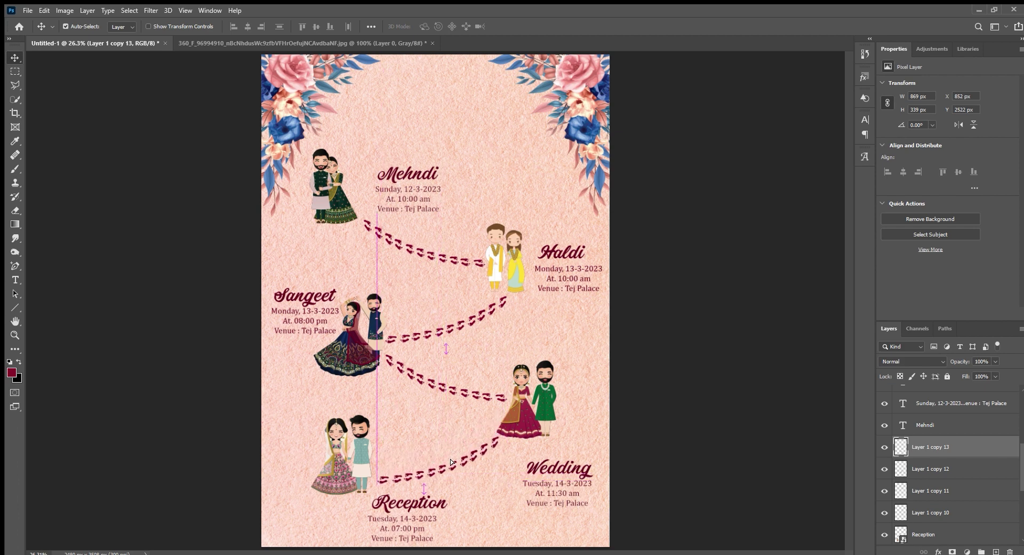
pyautogui.moveTo(358, 454); pyautogui.dragTo(357, 476)
pyautogui.moveTo(357, 479); pyautogui.dragTo(359, 480)
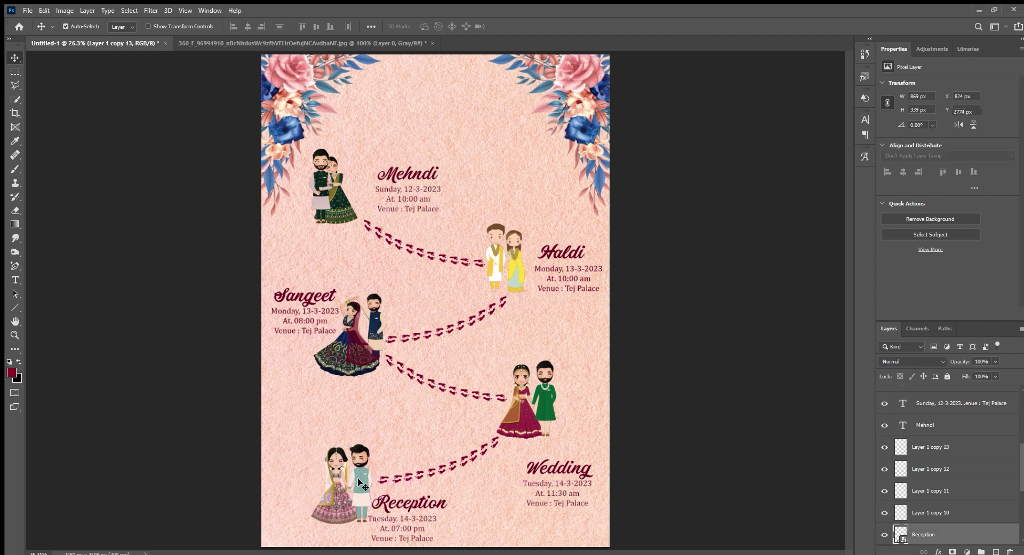
pyautogui.click(423, 503)
pyautogui.moveTo(423, 502)
pyautogui.mouseDown()
pyautogui.moveTo(320, 415)
pyautogui.moveTo(308, 429)
pyautogui.mouseUp()
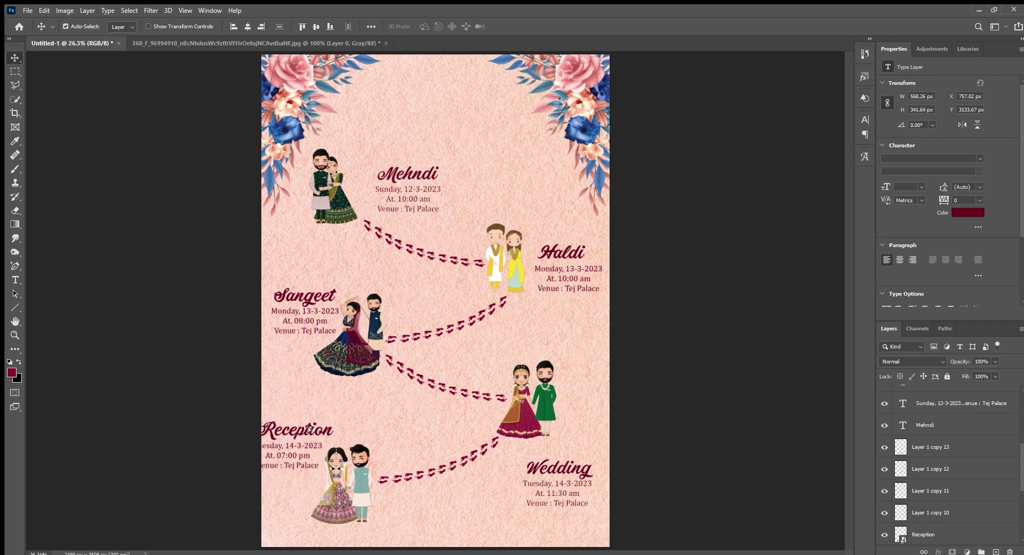
# Raise the Wedding text and rearrange the Sangeet couple with its title and details.
pyautogui.click(579, 472)
pyautogui.moveTo(559, 466); pyautogui.dragTo(571, 390)
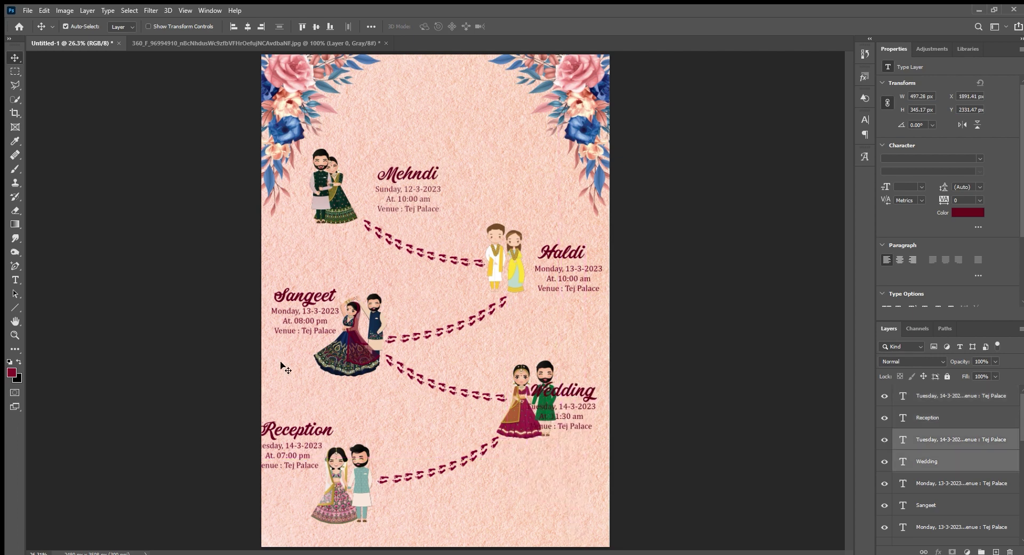
pyautogui.moveTo(354, 348); pyautogui.dragTo(335, 345)
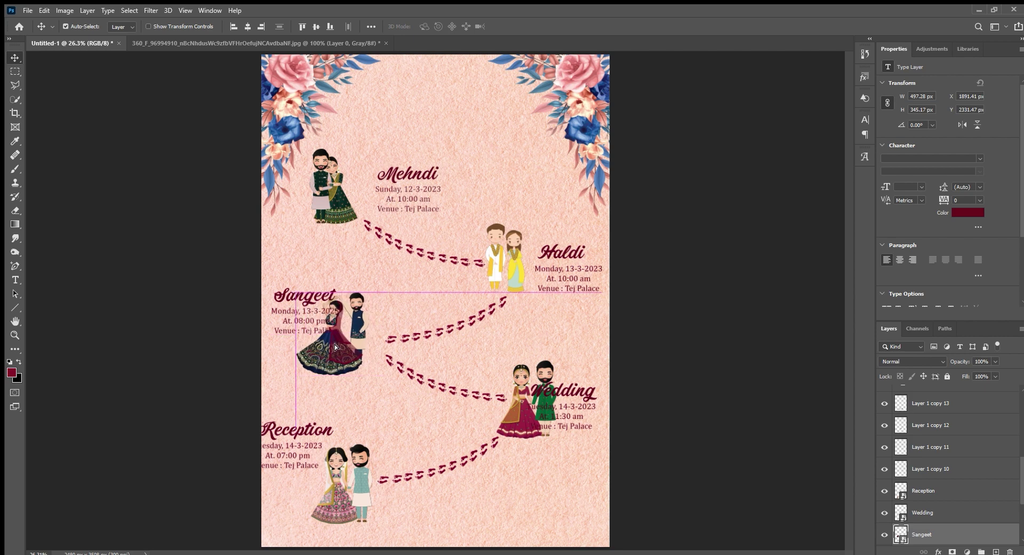
pyautogui.moveTo(288, 268); pyautogui.dragTo(304, 338)
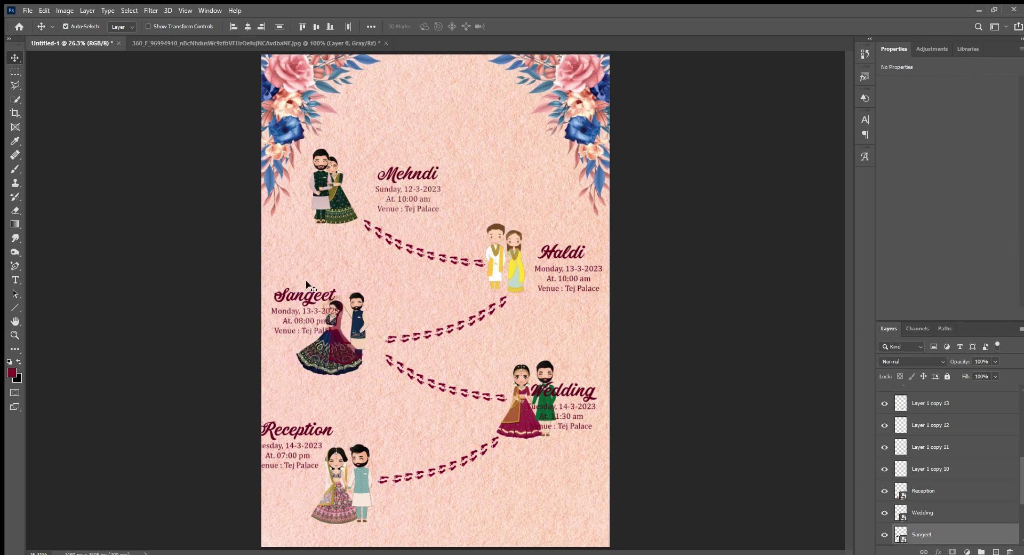
pyautogui.moveTo(304, 295); pyautogui.dragTo(299, 289)
pyautogui.moveTo(326, 347); pyautogui.dragTo(344, 360)
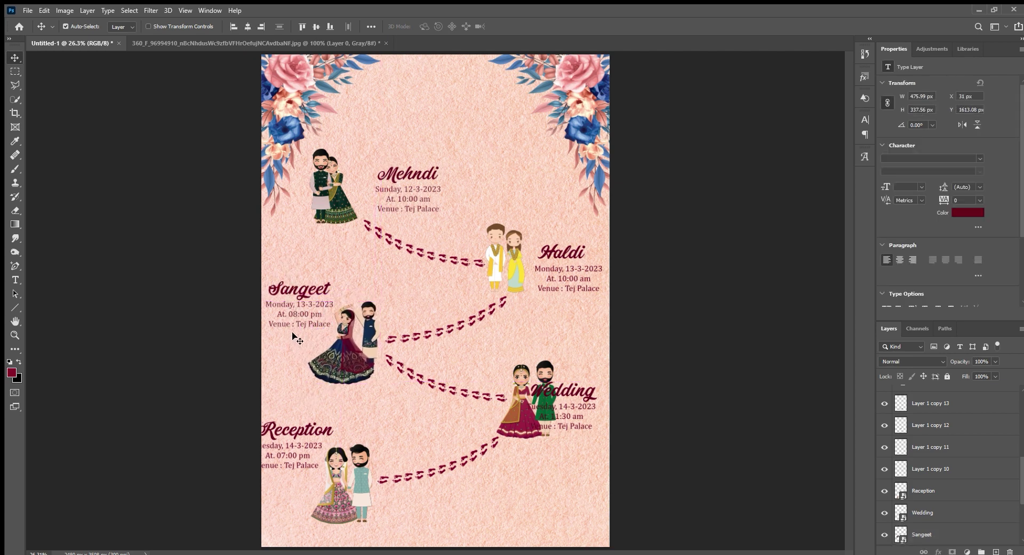
pyautogui.hotkey('shift', 'Right')
pyautogui.hotkey('shift', 'Right')
pyautogui.hotkey('shift', 'Right')
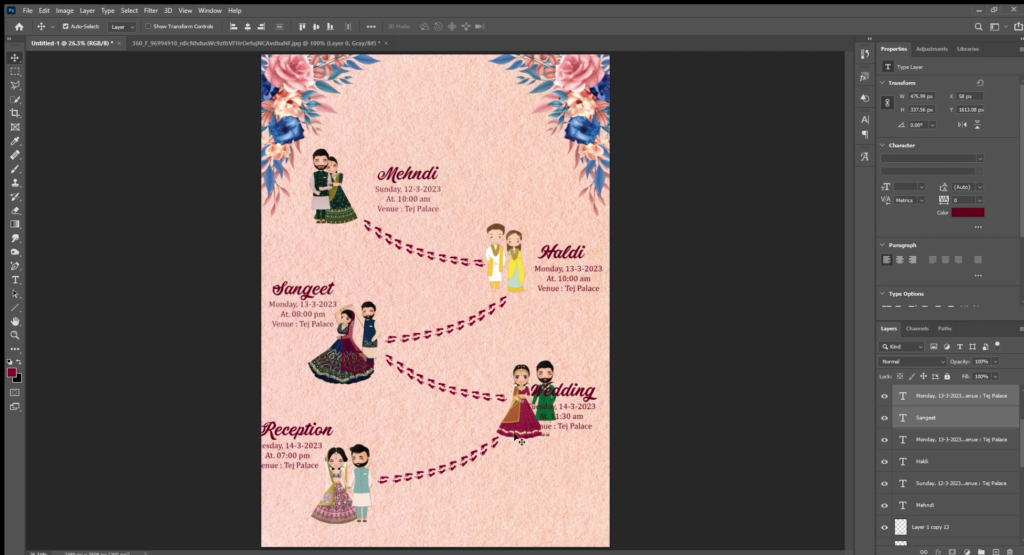
# Nudge the Wedding date up, shift the Wedding couple, and move the Wedding text below it.
pyautogui.click(526, 418)
pyautogui.press('Up')
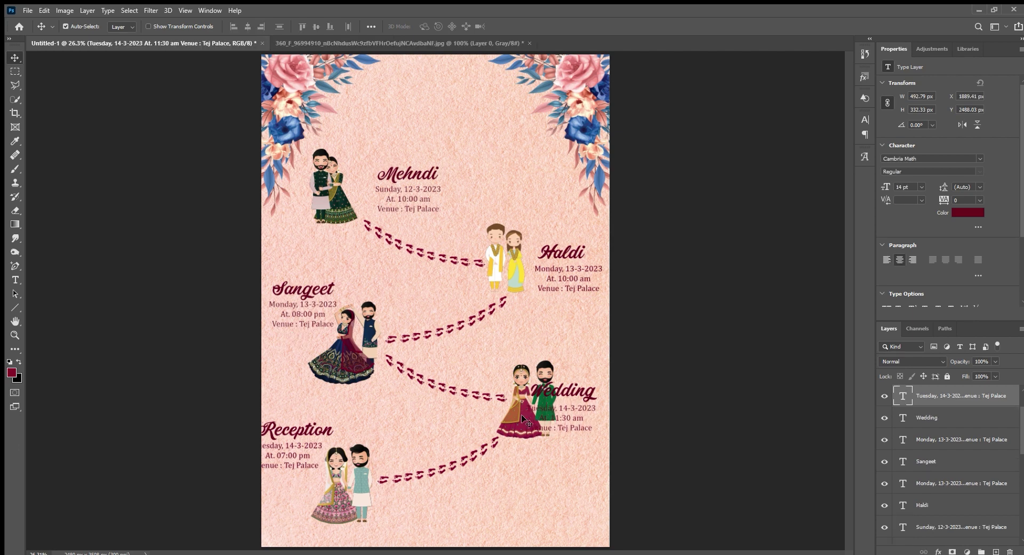
pyautogui.press('Up')
pyautogui.press('Up')
pyautogui.press('Up')
pyautogui.press('Up')
pyautogui.press('Up')
pyautogui.moveTo(504, 433); pyautogui.dragTo(502, 430)
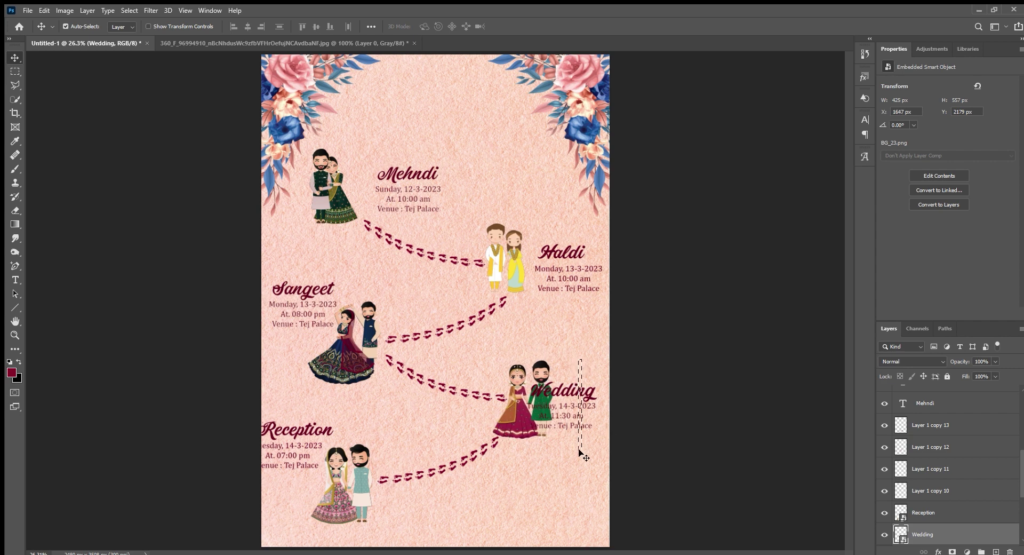
pyautogui.click(581, 401)
pyautogui.moveTo(582, 403); pyautogui.dragTo(587, 461)
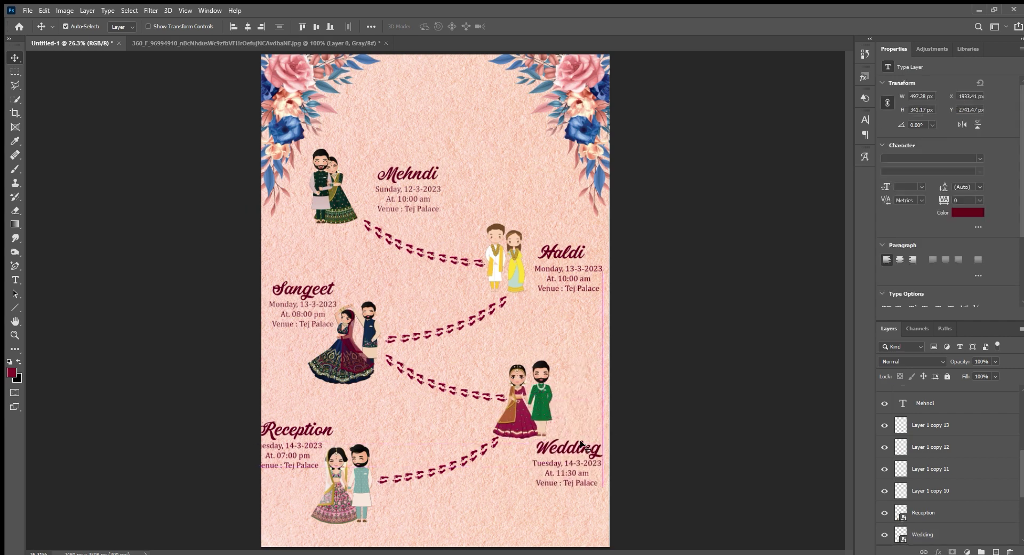
# Move the Reception text block beside its couple at the bottom right.
pyautogui.click(302, 472)
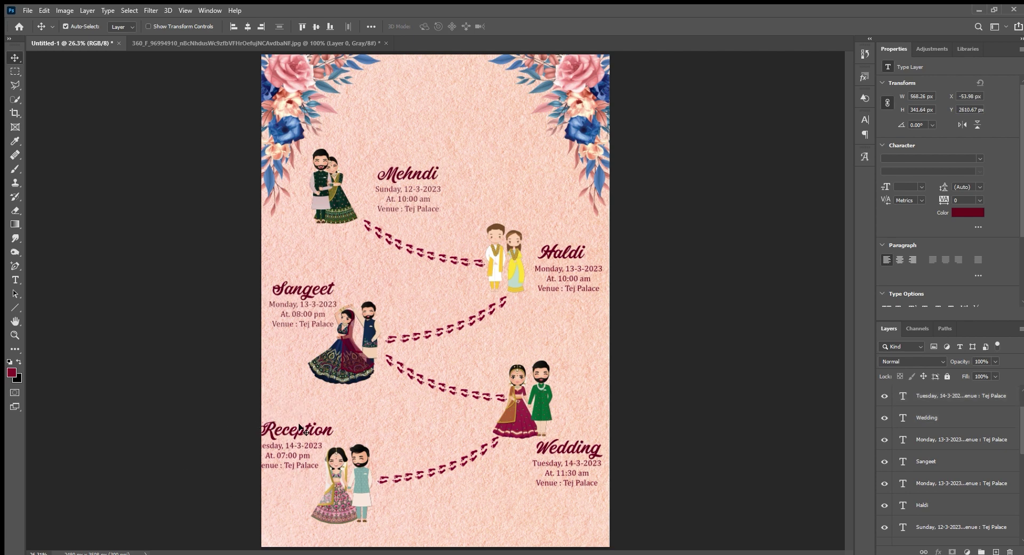
pyautogui.moveTo(302, 430)
pyautogui.mouseDown()
pyautogui.moveTo(353, 490)
pyautogui.moveTo(424, 492)
pyautogui.mouseUp()
pyautogui.click(736, 425)
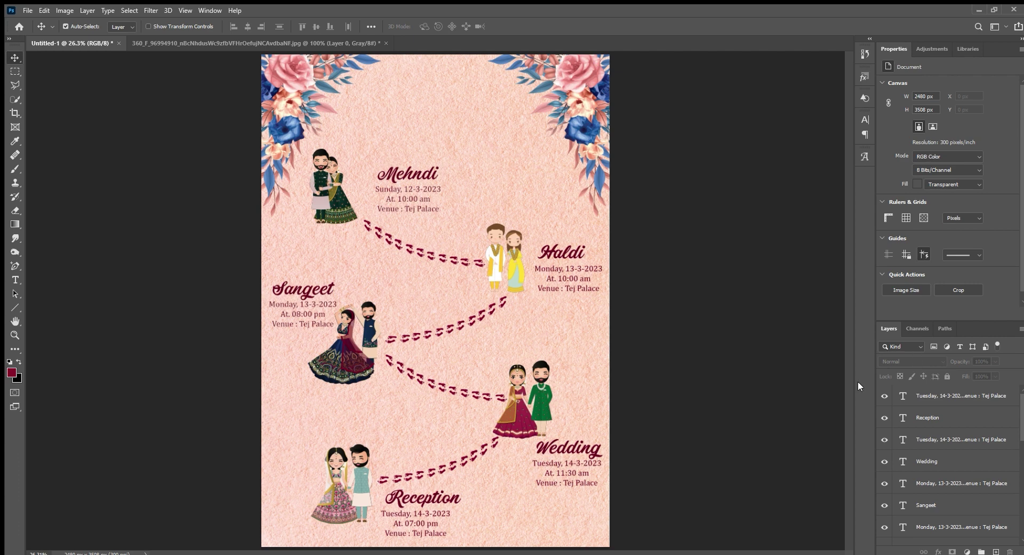
pyautogui.click(1019, 50)
# Group the four footprint trail layers together.
pyautogui.click(990, 62)
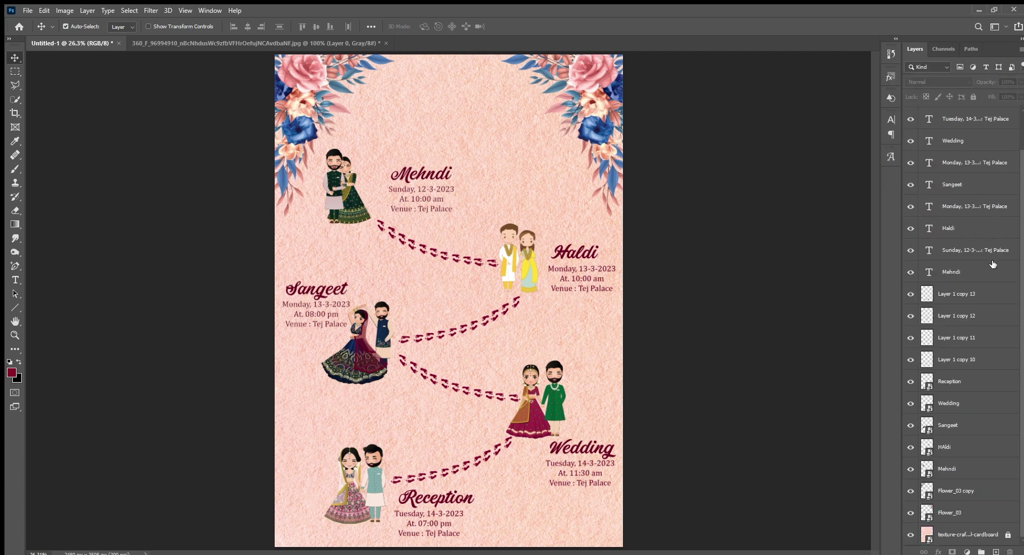
pyautogui.click(949, 295)
pyautogui.keyDown('shift'); pyautogui.click(969, 360); pyautogui.keyUp('shift')
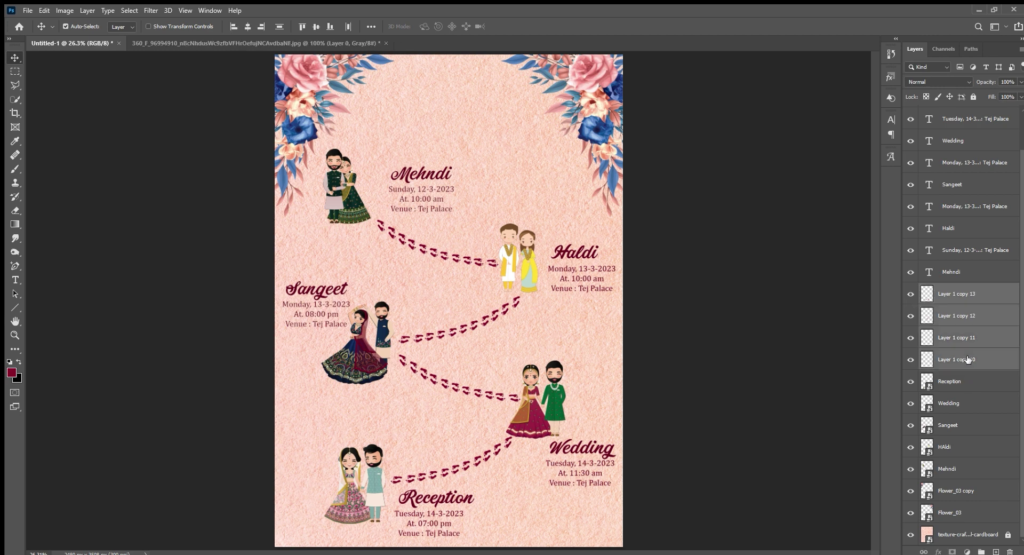
pyautogui.hotkey('ctrl', 'g')
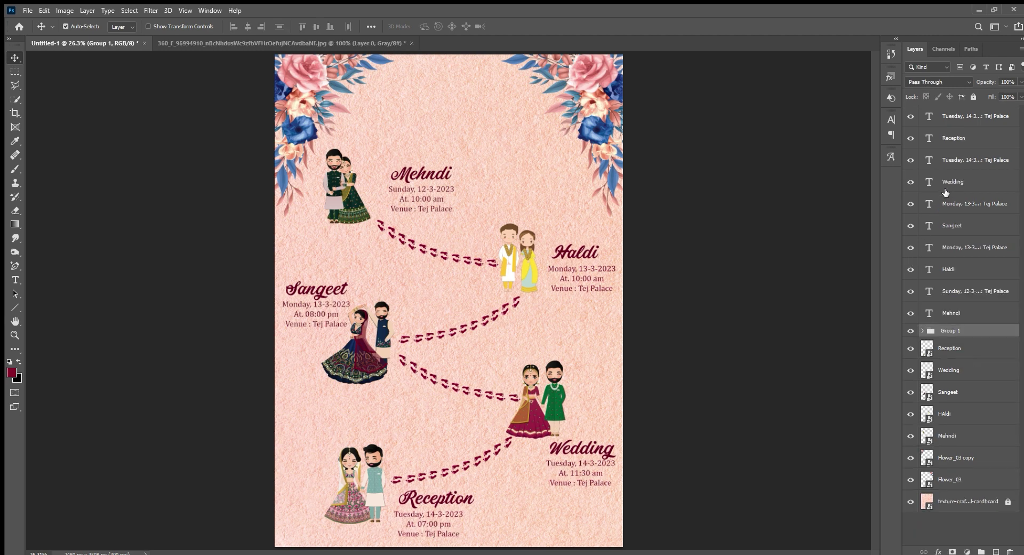
# Group the event text layers, and name the two groups Text and Foot Print.
pyautogui.click(968, 124)
pyautogui.keyDown('shift'); pyautogui.click(967, 312); pyautogui.keyUp('shift')
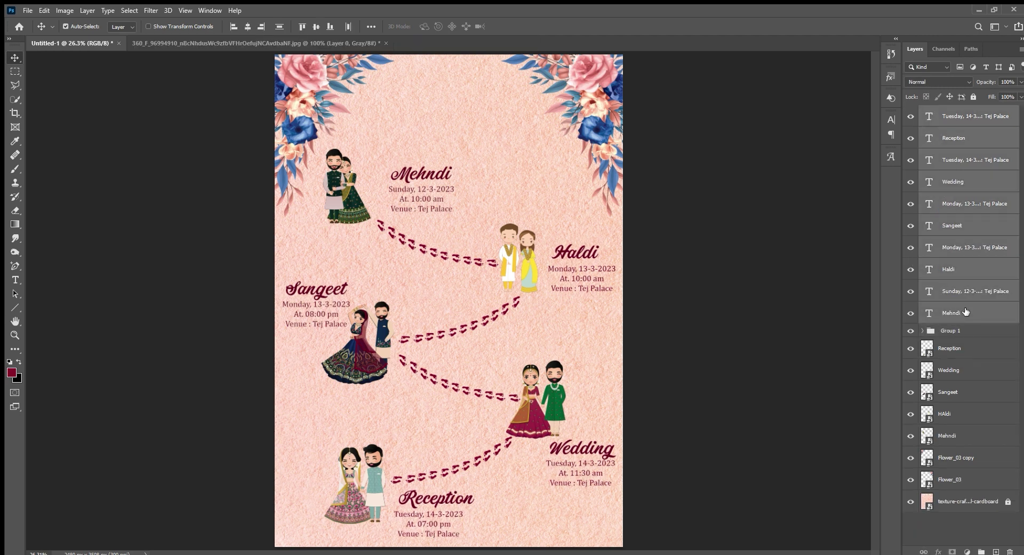
pyautogui.hotkey('ctrl', 'g')
pyautogui.doubleClick(955, 112)
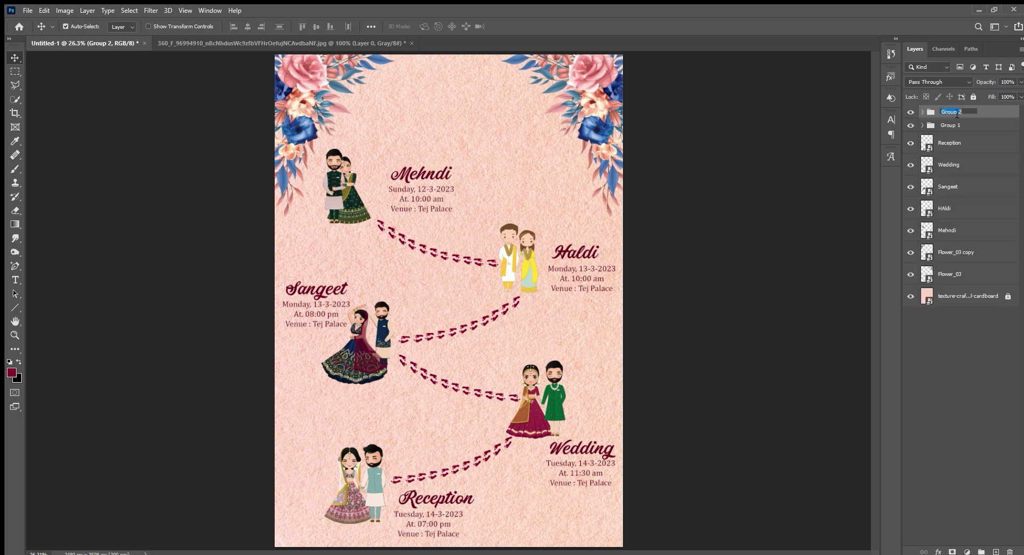
pyautogui.write('Text')
pyautogui.press('Return')
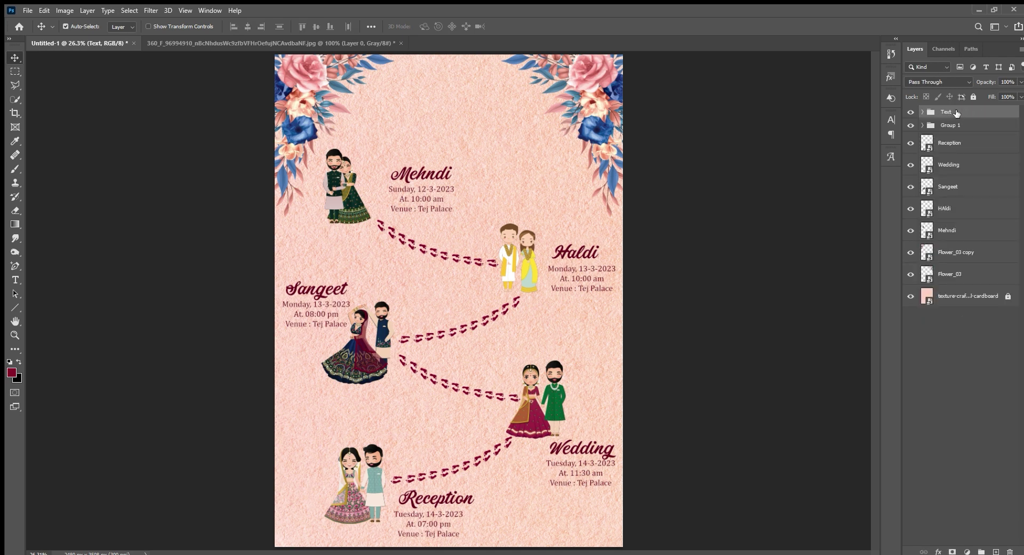
pyautogui.doubleClick(950, 125)
pyautogui.write('Foot Prin')
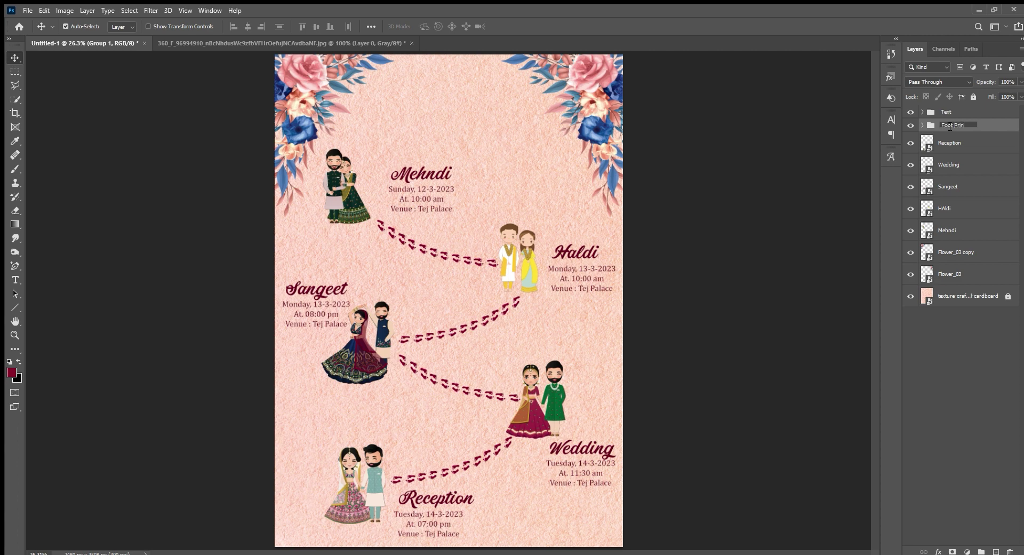
pyautogui.write('t')
pyautogui.press('Return')
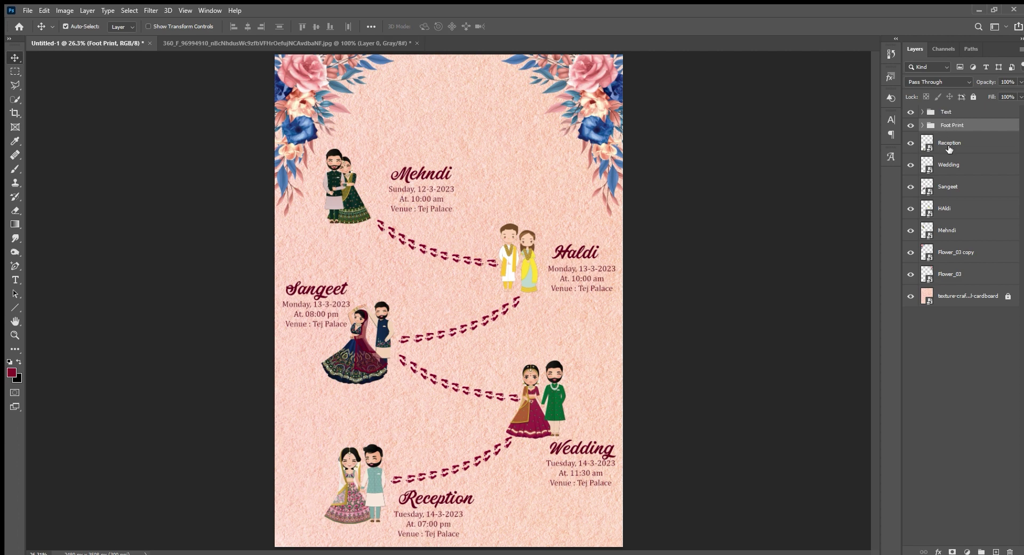
# Group the five couple layers into a group named Character.
pyautogui.click(949, 148)
pyautogui.keyDown('shift'); pyautogui.click(947, 236); pyautogui.keyUp('shift')
pyautogui.hotkey('ctrl', 'g')
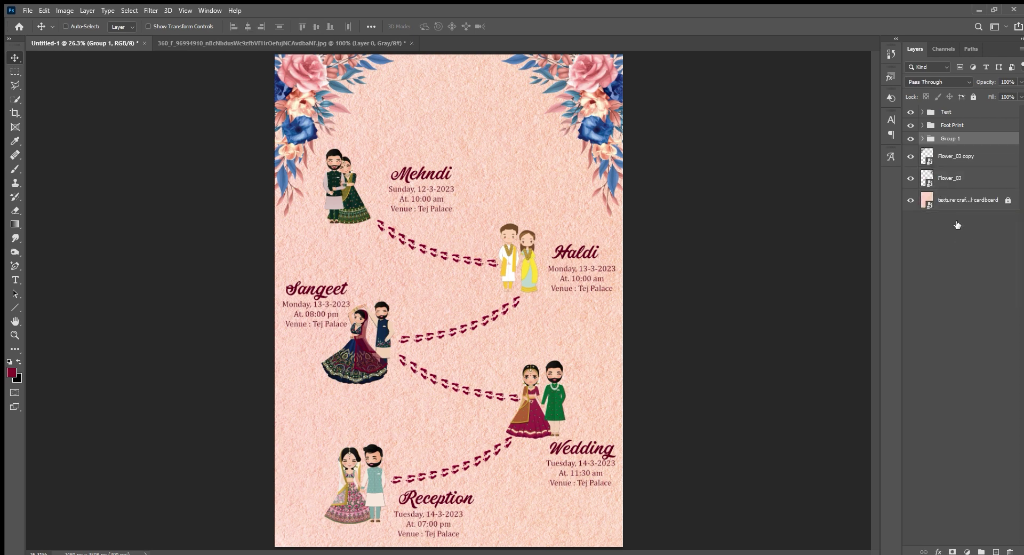
pyautogui.doubleClick(951, 138)
pyautogui.write('Character')
pyautogui.press('Return')
pyautogui.click(939, 302)
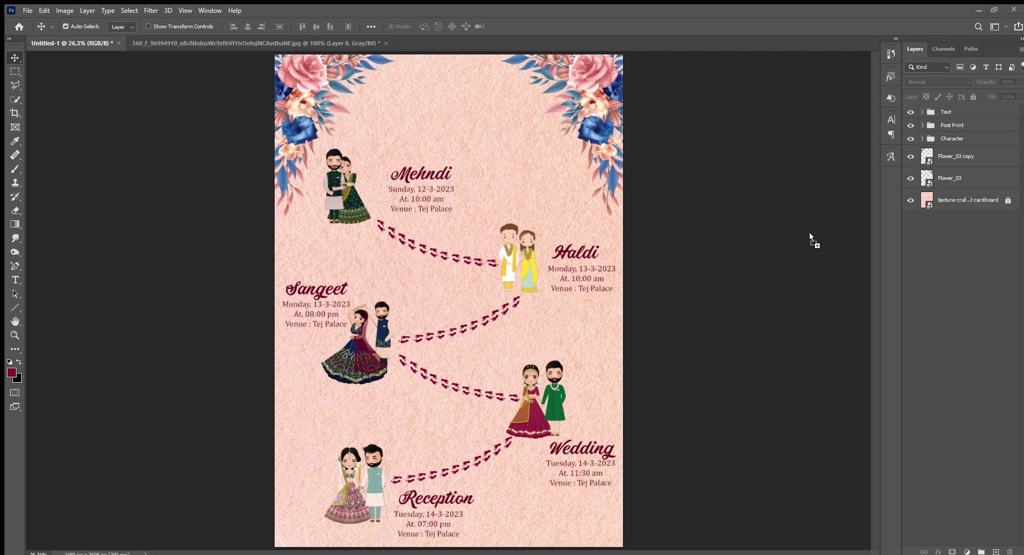
# Place the bokeh lights image across the top of the invitation.
pyautogui.moveTo(808, 231); pyautogui.dragTo(421, 159)
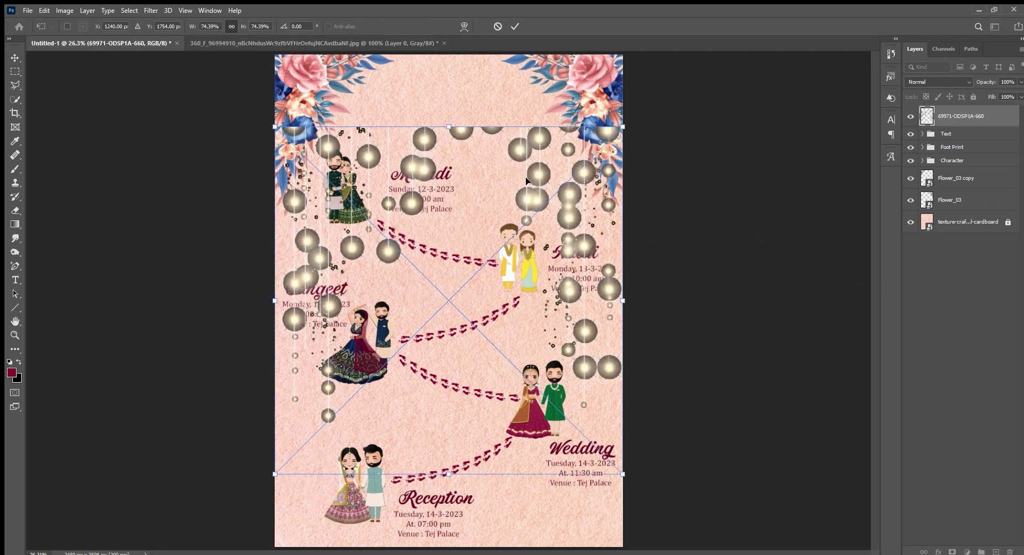
pyautogui.moveTo(527, 180); pyautogui.dragTo(522, 105)
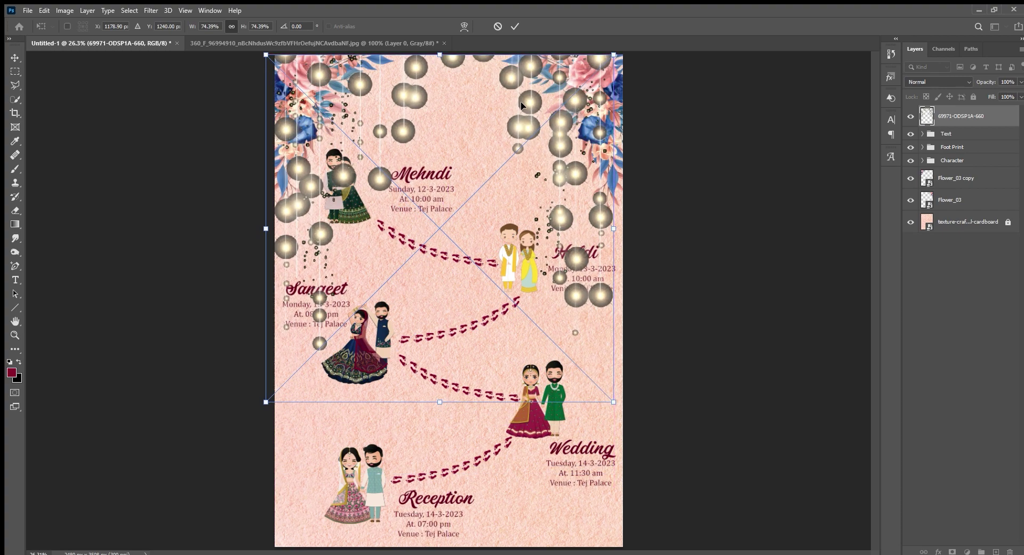
pyautogui.press('Return')
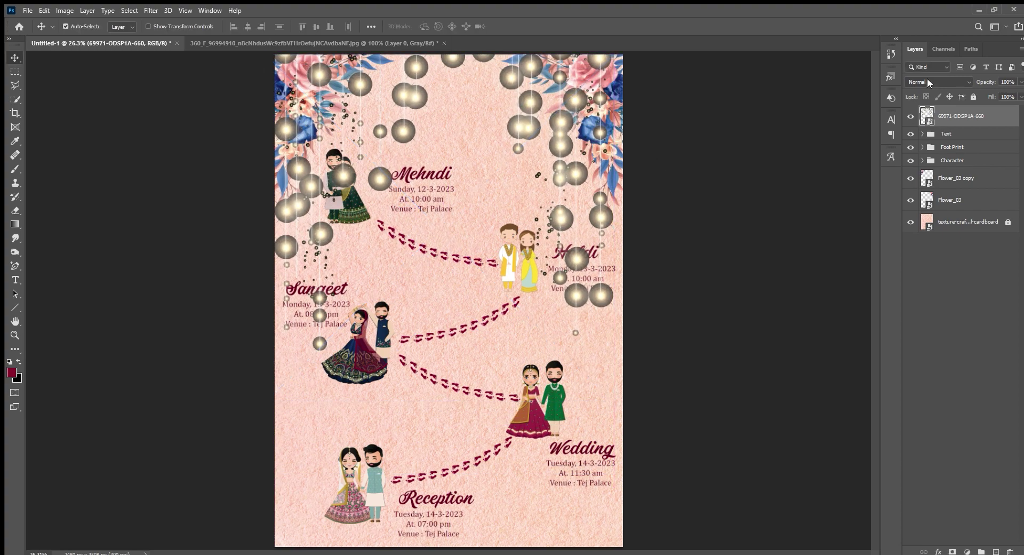
# Restack the lights layer beneath the Flower_03 layer.
pyautogui.scroll(-3, 927, 80)
pyautogui.scroll(-1, 927, 80)
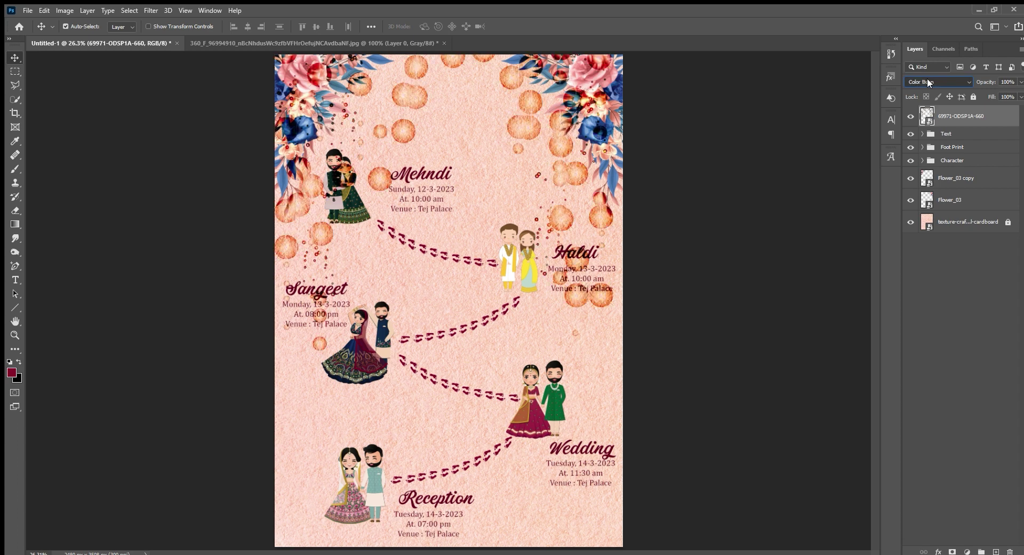
pyautogui.scroll(-1, 928, 80)
pyautogui.scroll(-1, 928, 80)
pyautogui.scroll(-1, 927, 80)
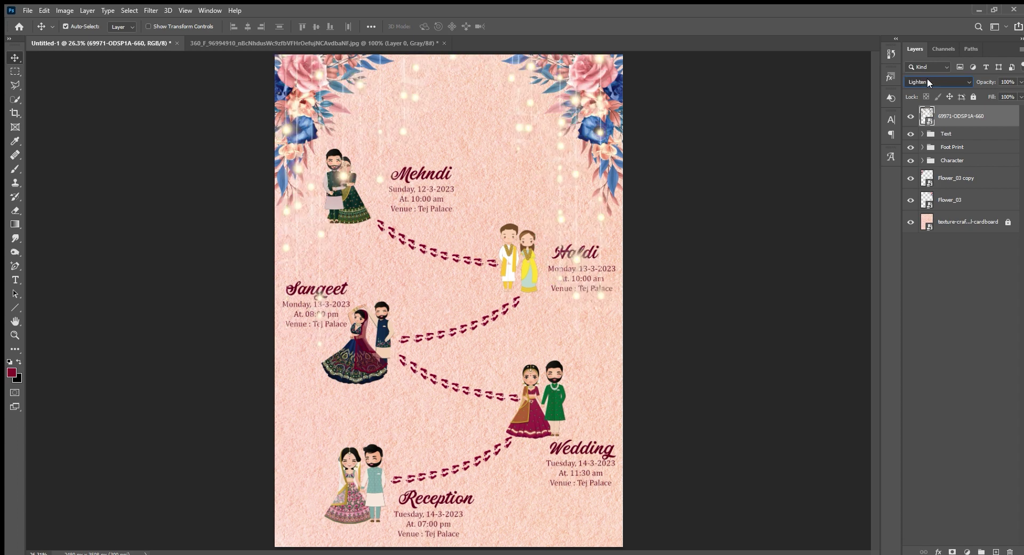
pyautogui.scroll(-1, 928, 82)
pyautogui.scroll(-1, 927, 81)
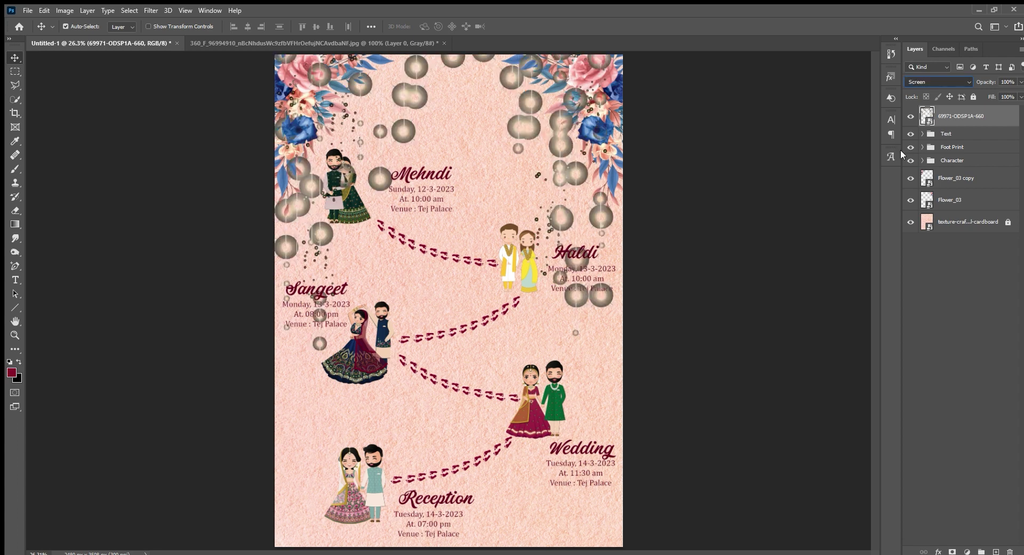
pyautogui.scroll(1, 928, 82)
pyautogui.click(948, 266)
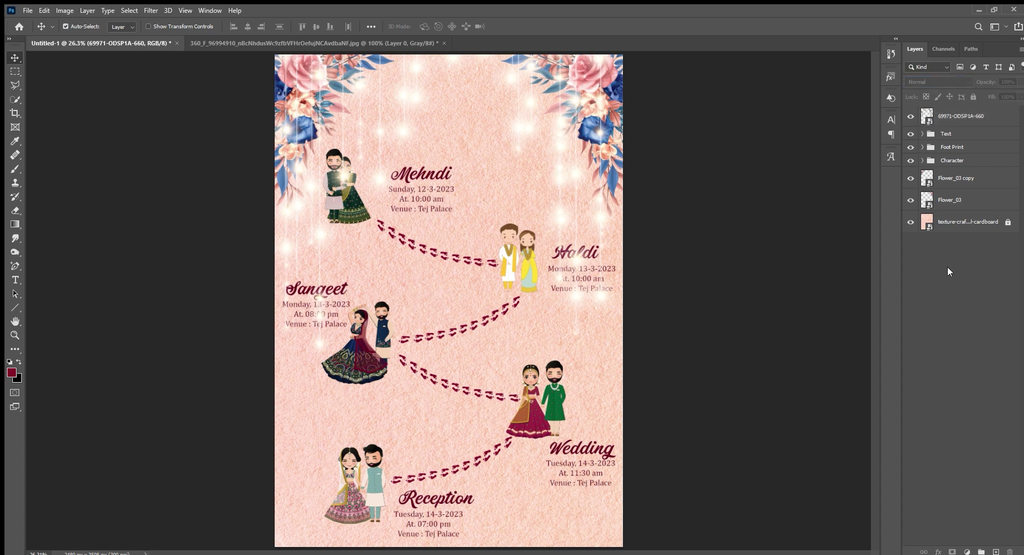
pyautogui.moveTo(969, 116); pyautogui.dragTo(974, 209)
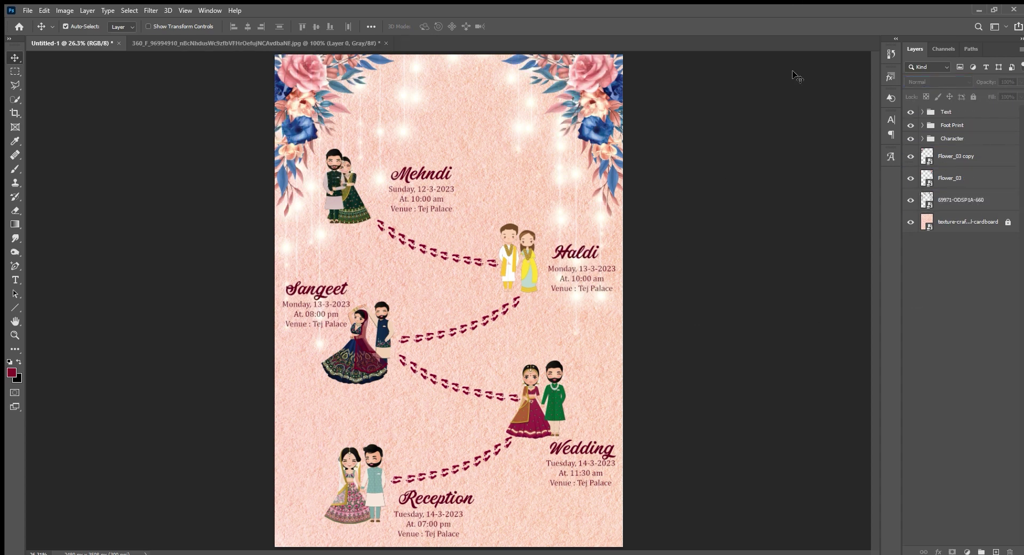
# Type the centred two-line heading 'You Are Invited To / The WEDDING CEREMONY of'.
pyautogui.click(15, 279)
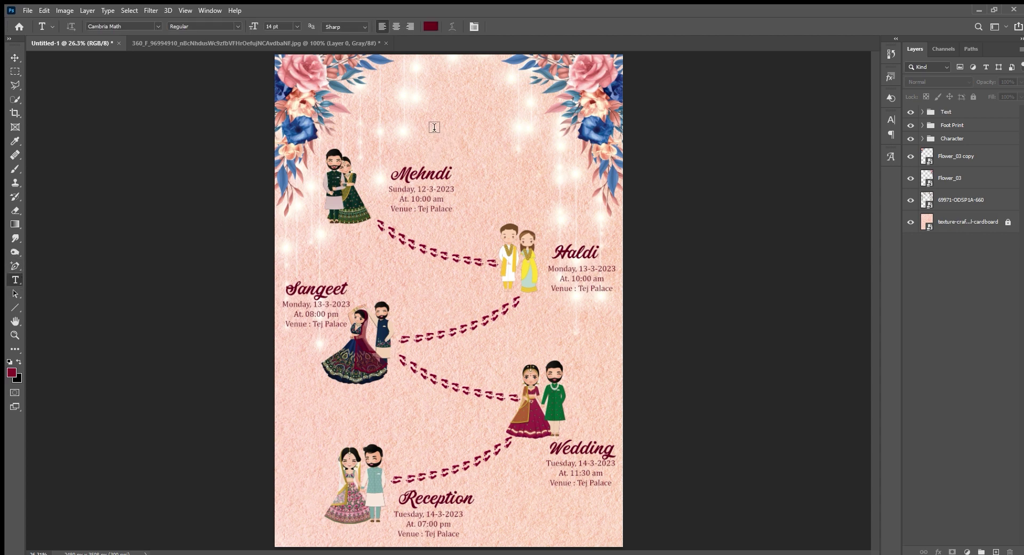
pyautogui.click(431, 122)
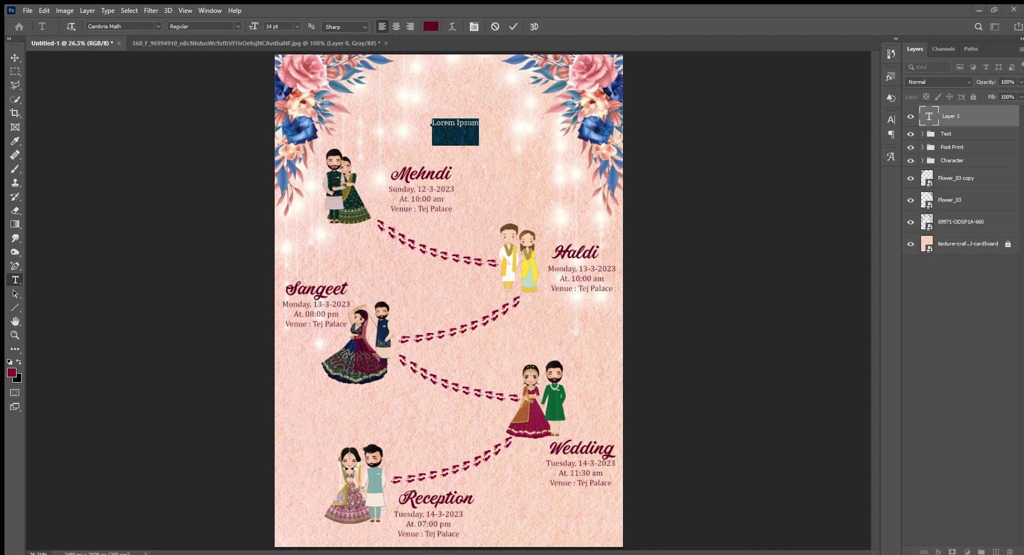
pyautogui.click(465, 122)
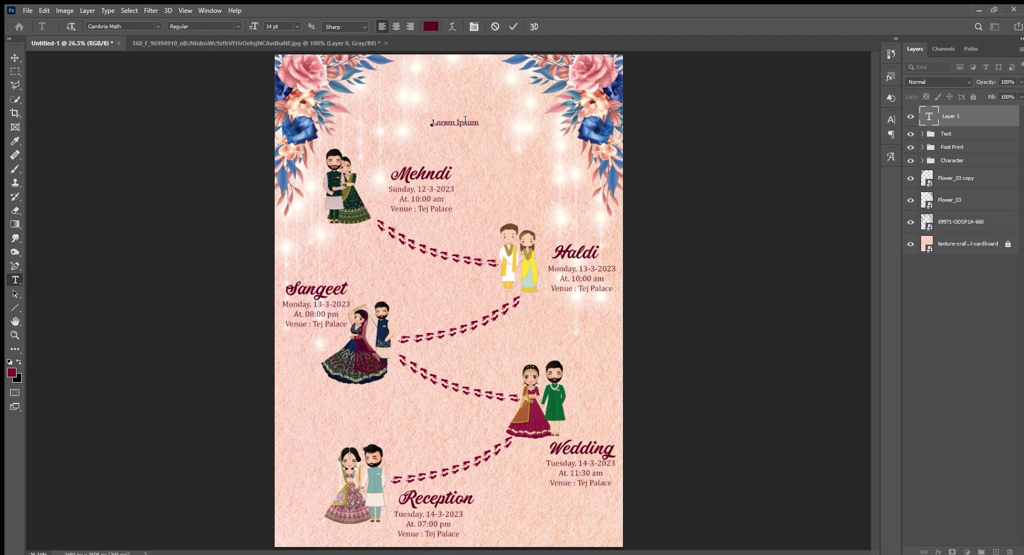
pyautogui.hotkey('ctrl', 'a')
pyautogui.write('You')
pyautogui.write(' Arte')
pyautogui.press('BackSpace')
pyautogui.press('BackSpace')
pyautogui.write('Invit')
pyautogui.write('ed To')
pyautogui.press('Return')
pyautogui.write('The ')
pyautogui.write('WEDD')
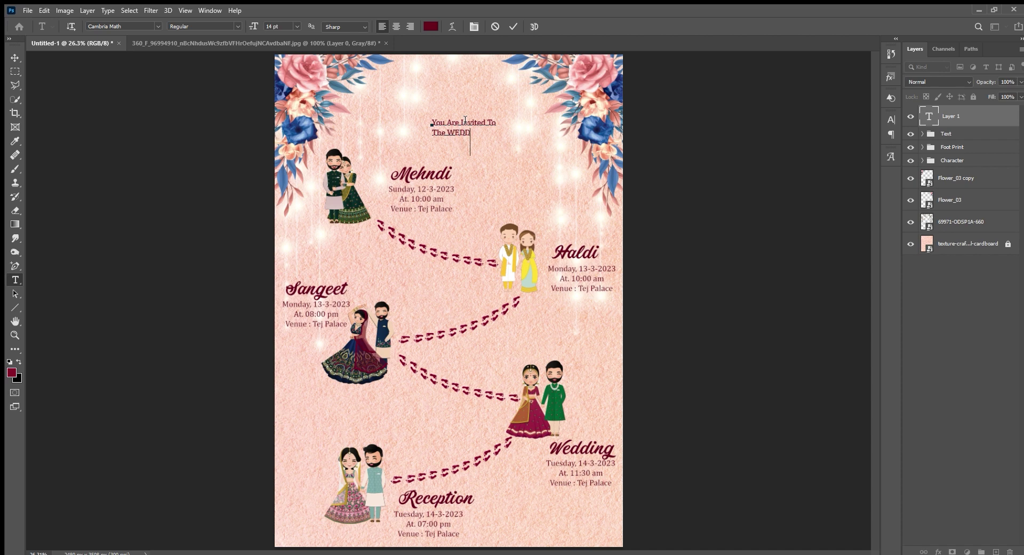
pyautogui.write('ING')
pyautogui.write(' CERE')
pyautogui.write('MON')
pyautogui.write('Y o')
pyautogui.write('f')
pyautogui.hotkey('ctrl', 'a')
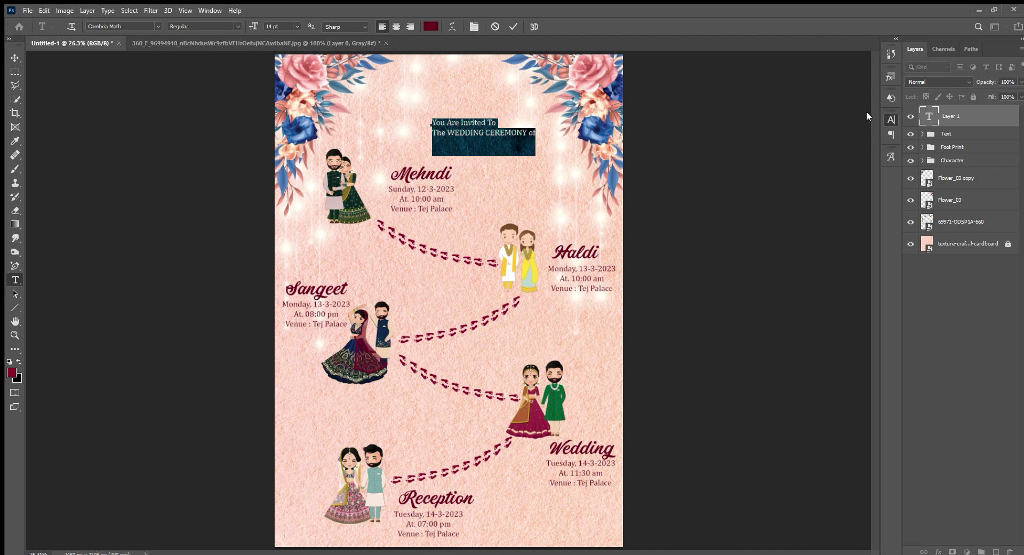
pyautogui.click(395, 26)
pyautogui.click(15, 57)
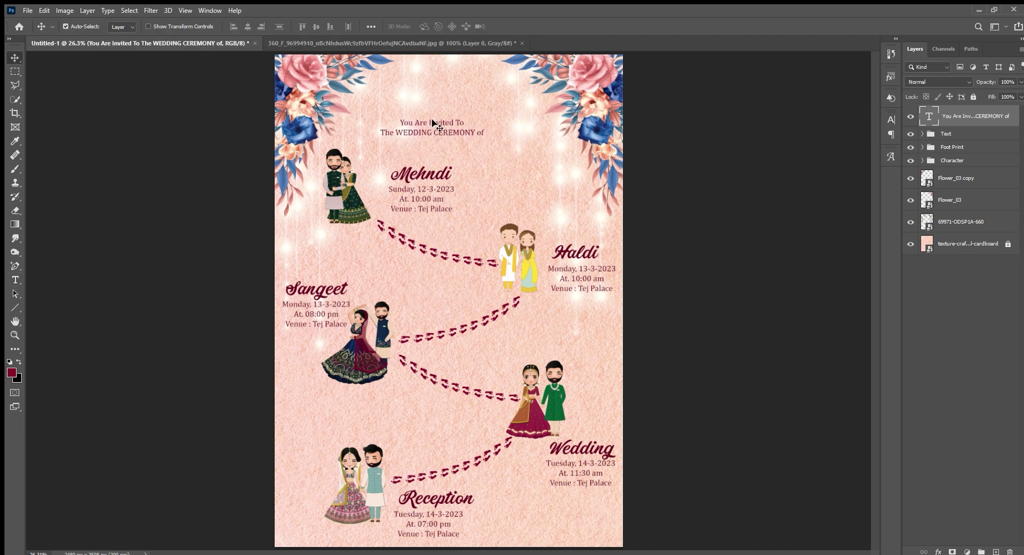
# Enlarge the heading to 21 pt and move it near the top of the page.
pyautogui.moveTo(433, 120); pyautogui.dragTo(446, 96)
pyautogui.doubleClick(446, 96)
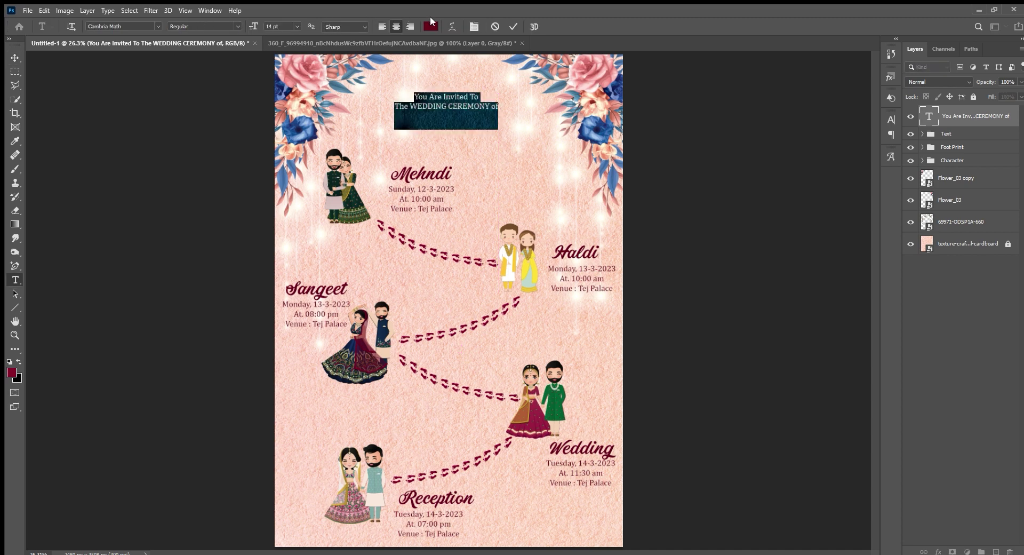
pyautogui.click(470, 25)
pyautogui.moveTo(776, 194); pyautogui.dragTo(780, 146)
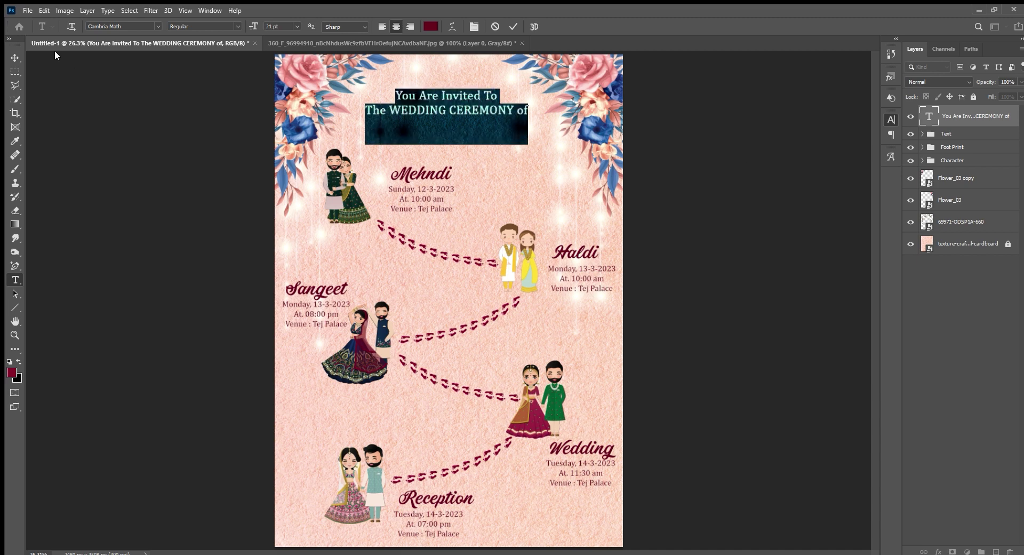
pyautogui.click(15, 58)
pyautogui.moveTo(470, 96); pyautogui.dragTo(469, 78)
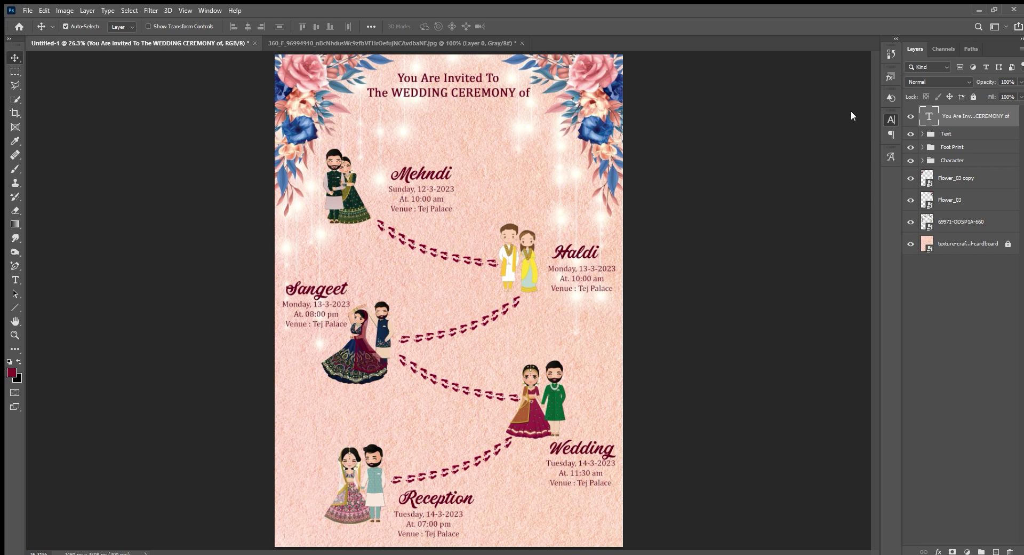
# Type the couple's names below the heading and colour them blue from the flowers.
pyautogui.press('t')
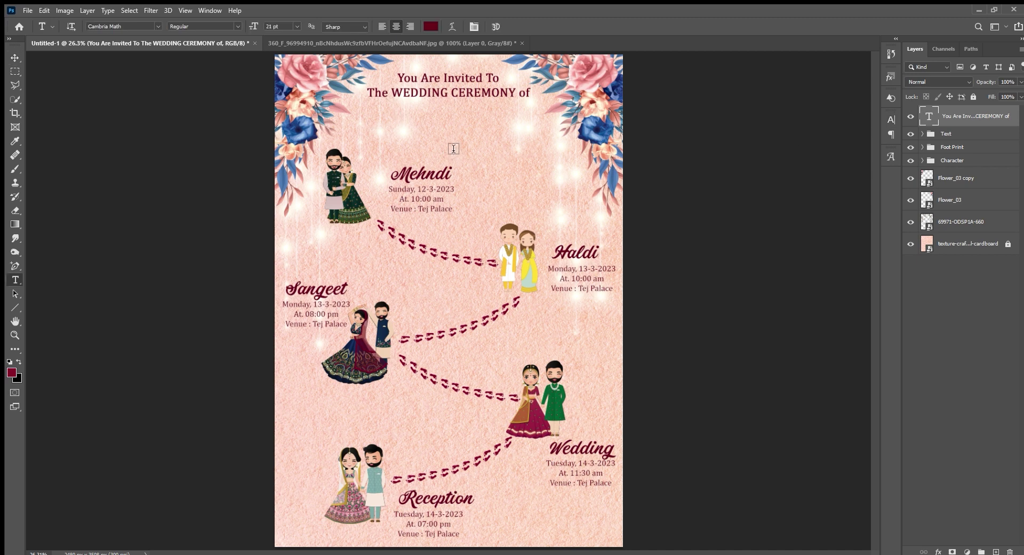
pyautogui.click(449, 147)
pyautogui.write('Namrata')
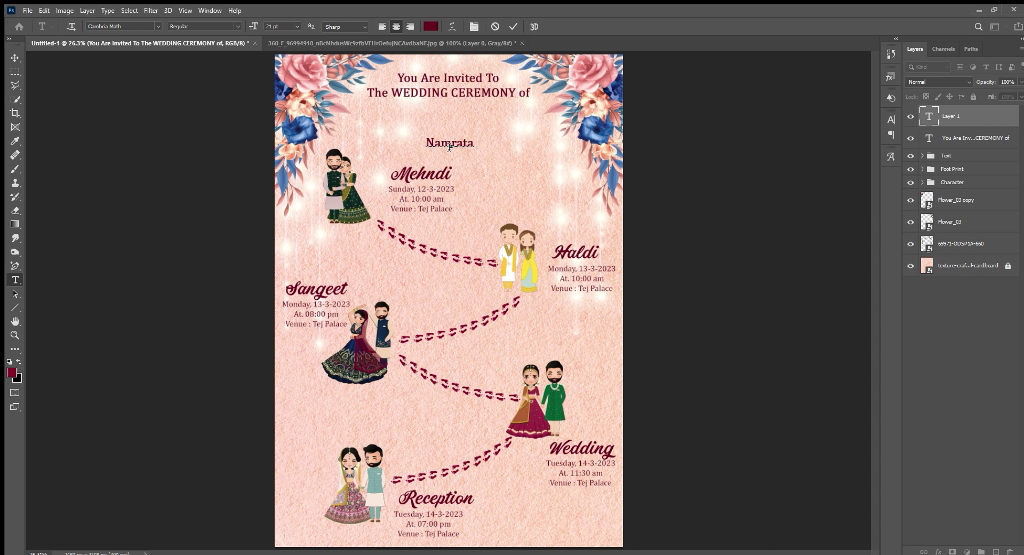
pyautogui.write(' & Vira')
pyautogui.write('l')
pyautogui.hotkey('ctrl', 'a')
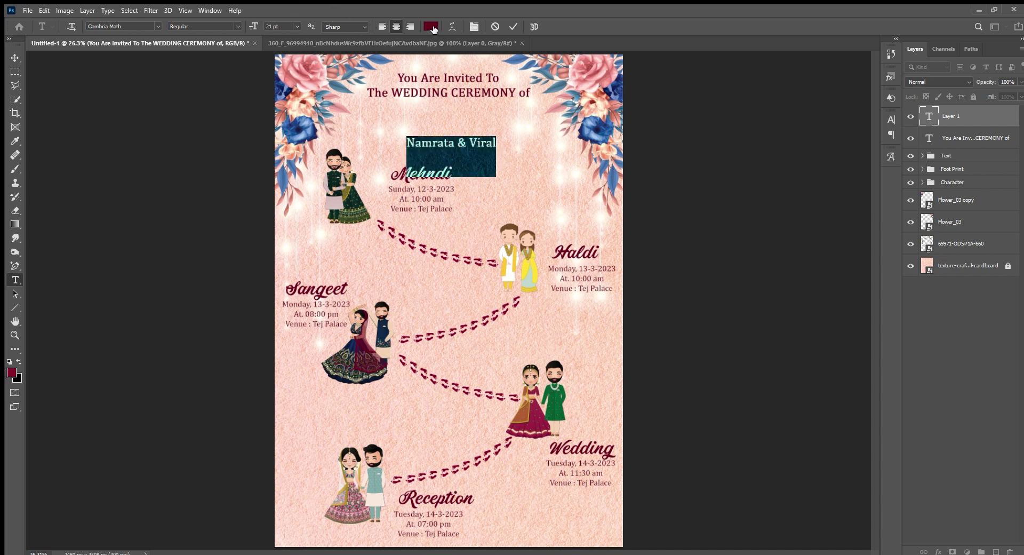
pyautogui.press('Right')
pyautogui.click(580, 139)
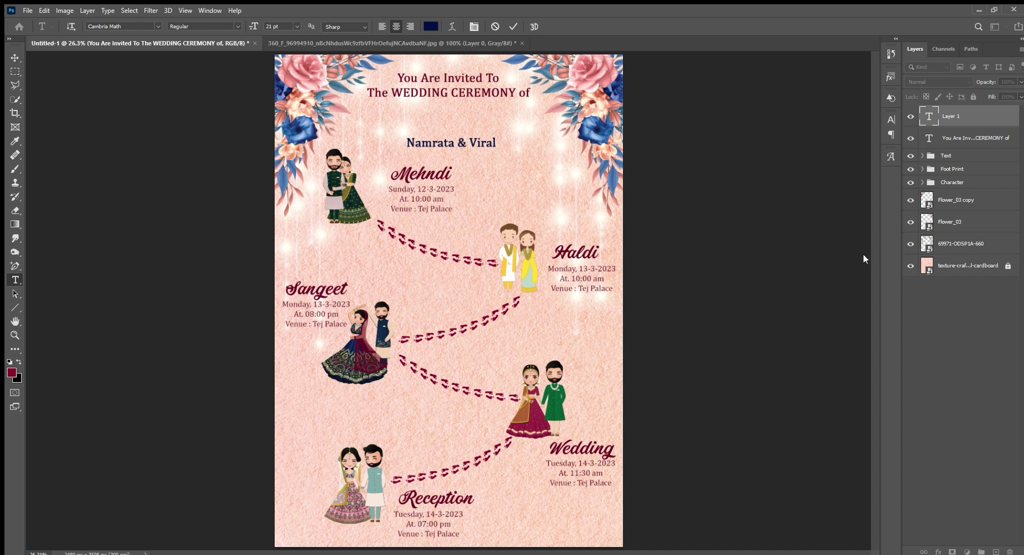
# Set the names in Marcha at 47 pt with an Arc warp, then shift them slightly.
pyautogui.hotkey('ctrl', 'a')
pyautogui.click(142, 27)
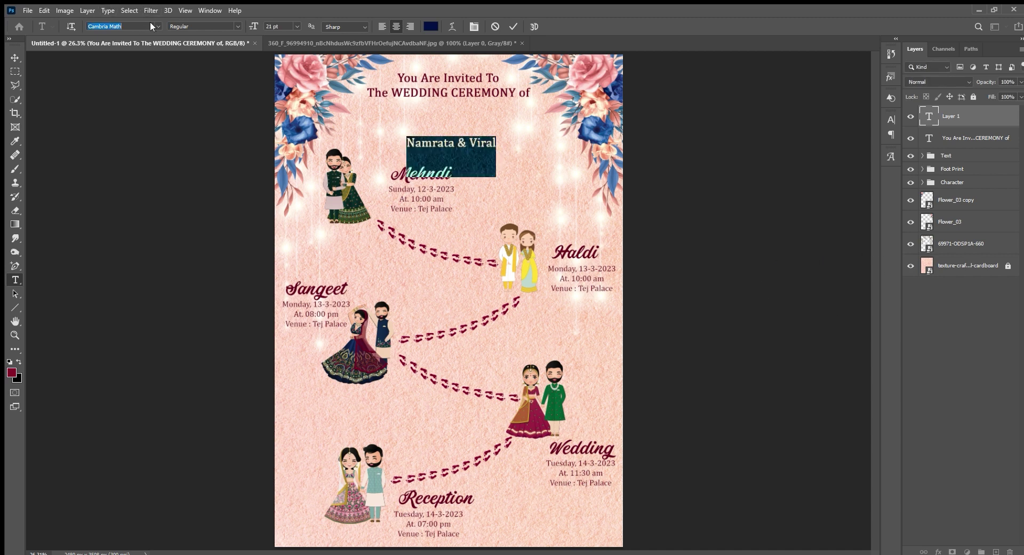
pyautogui.write('Marcha')
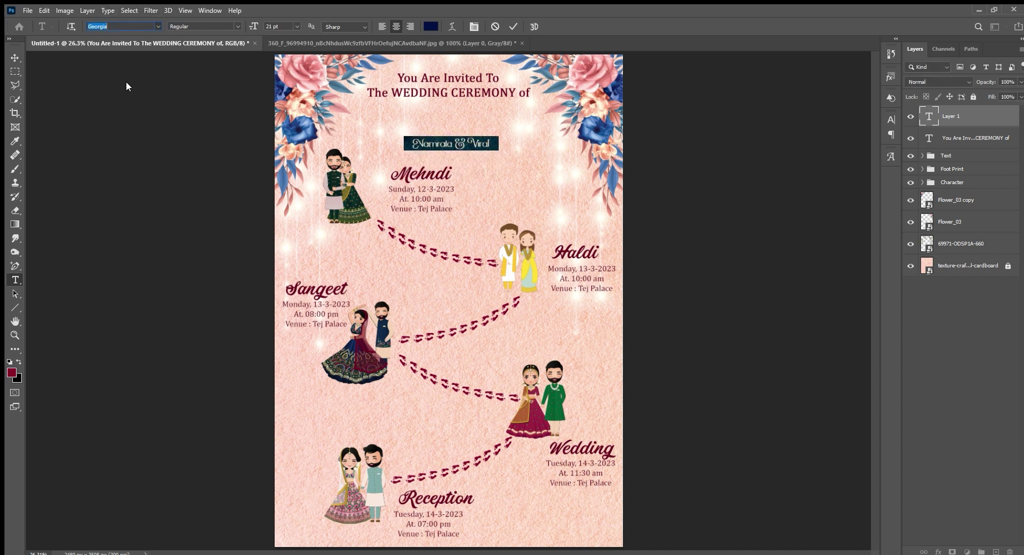
pyautogui.press('Return')
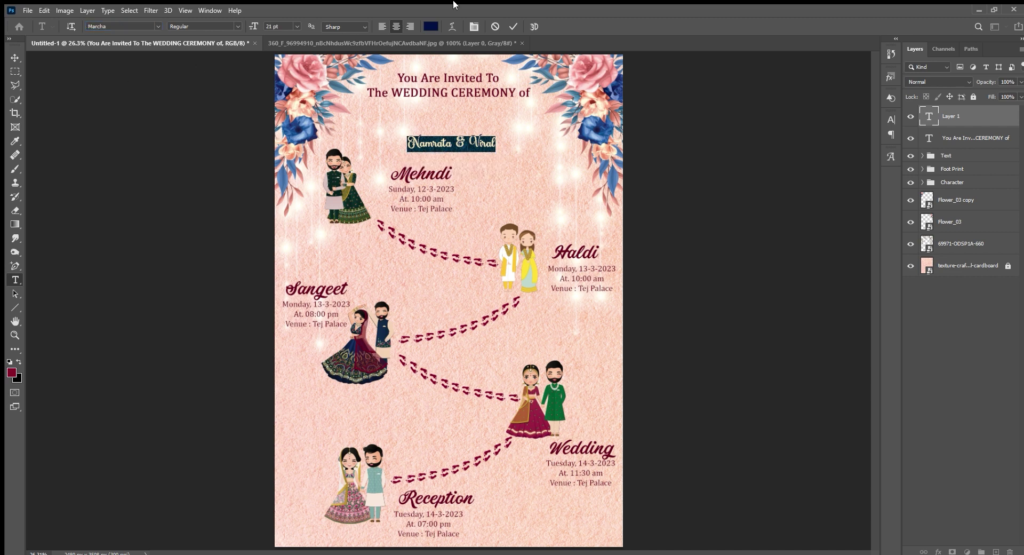
pyautogui.moveTo(253, 26); pyautogui.dragTo(269, 26)
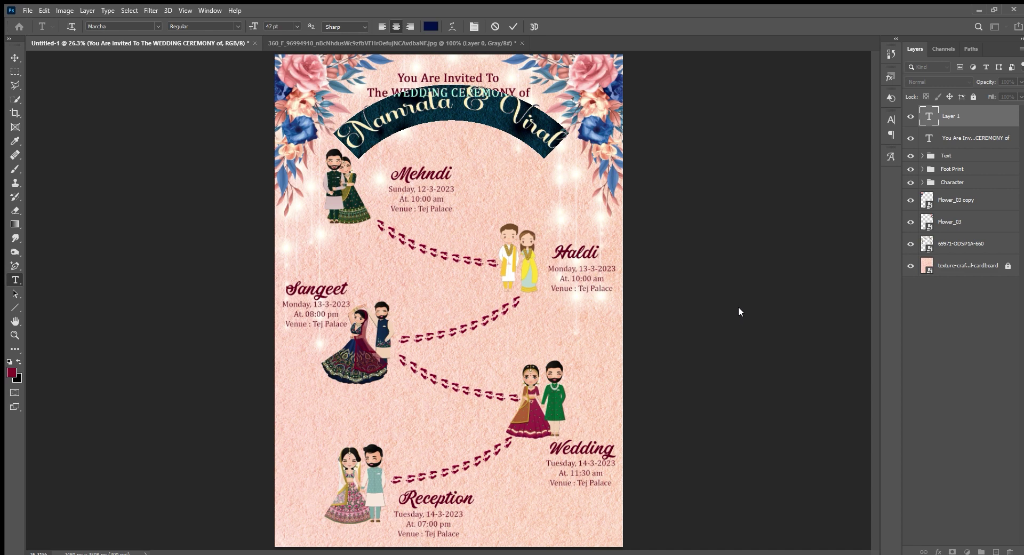
pyautogui.hotkey('ctrl', 'z')
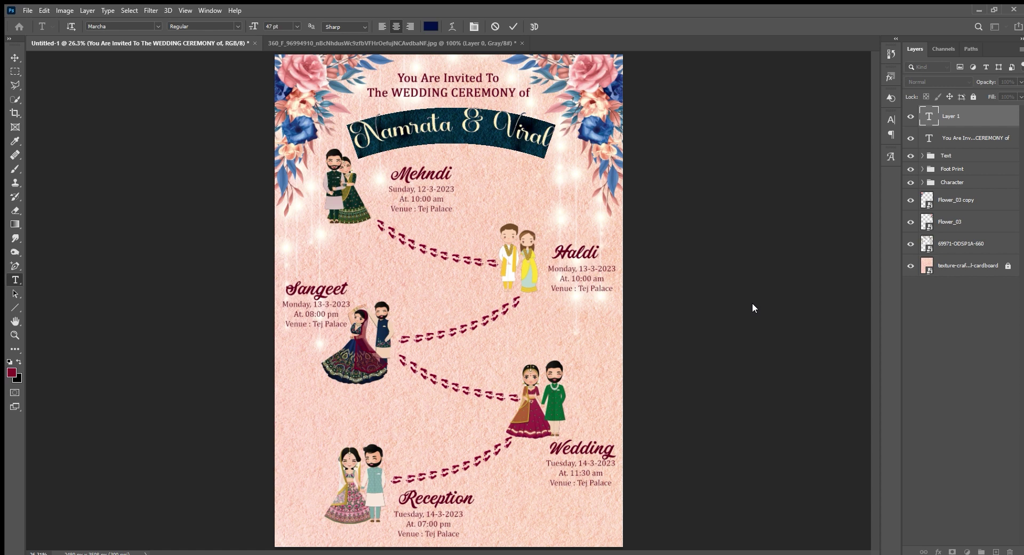
pyautogui.hotkey('ctrl', 'shift', 'z')
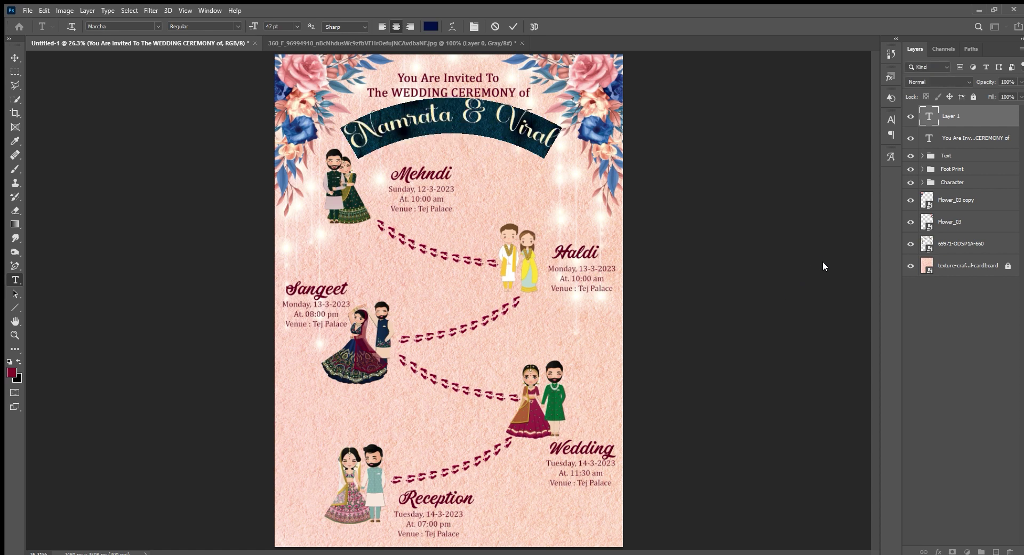
pyautogui.click(954, 111)
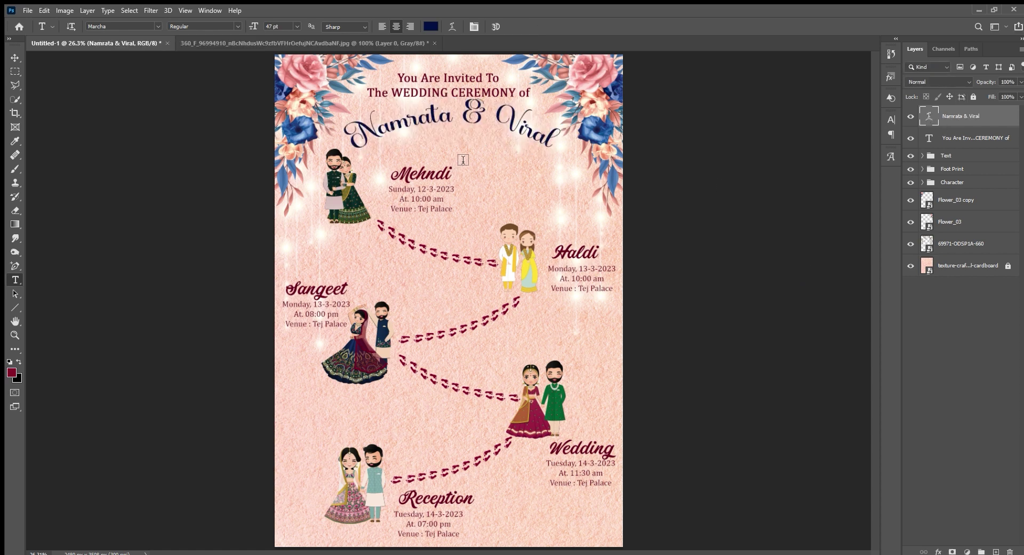
pyautogui.press('v')
pyautogui.moveTo(471, 124); pyautogui.dragTo(477, 126)
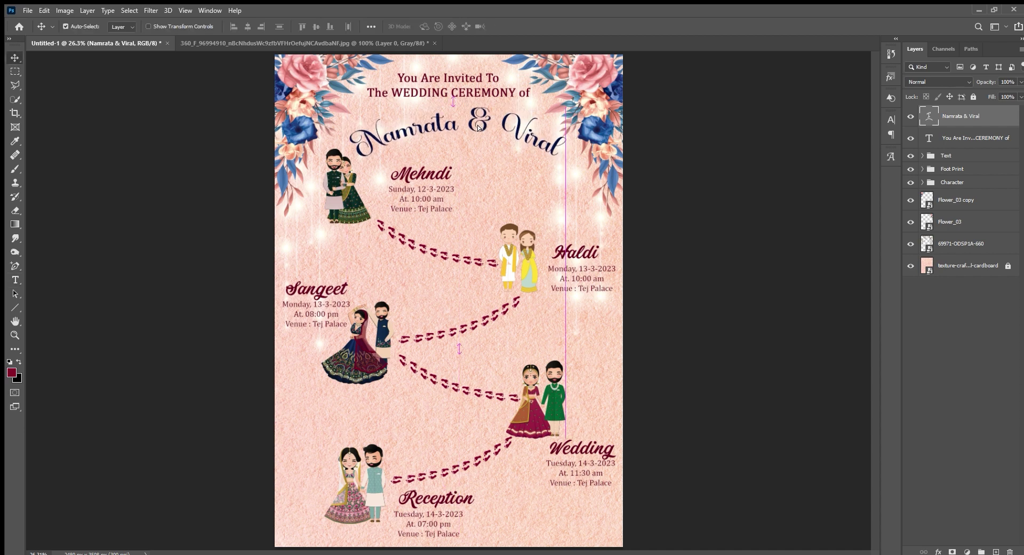
# Add extra space after the ampersand and nudge the names into place.
pyautogui.doubleClick(479, 127)
pyautogui.click(468, 128)
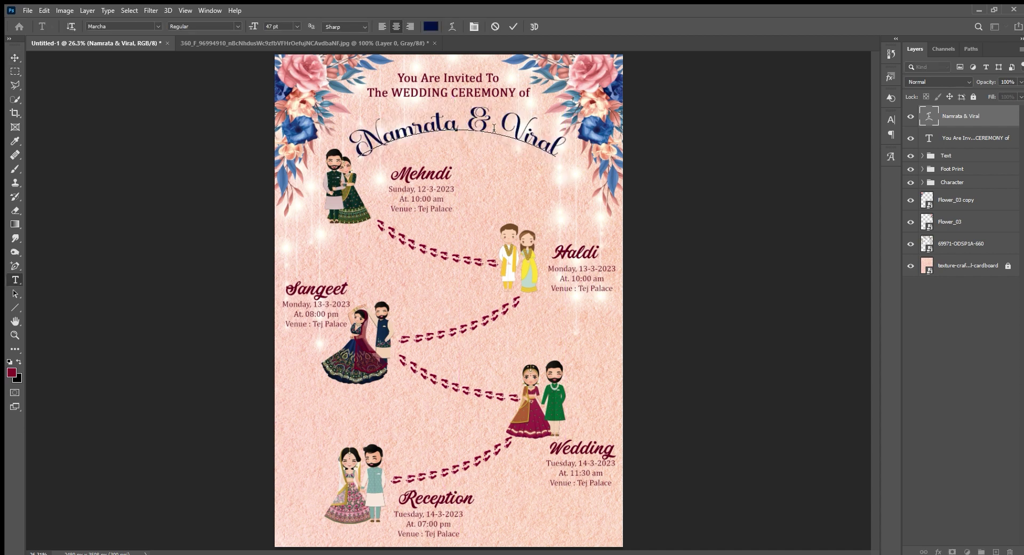
pyautogui.click(489, 128)
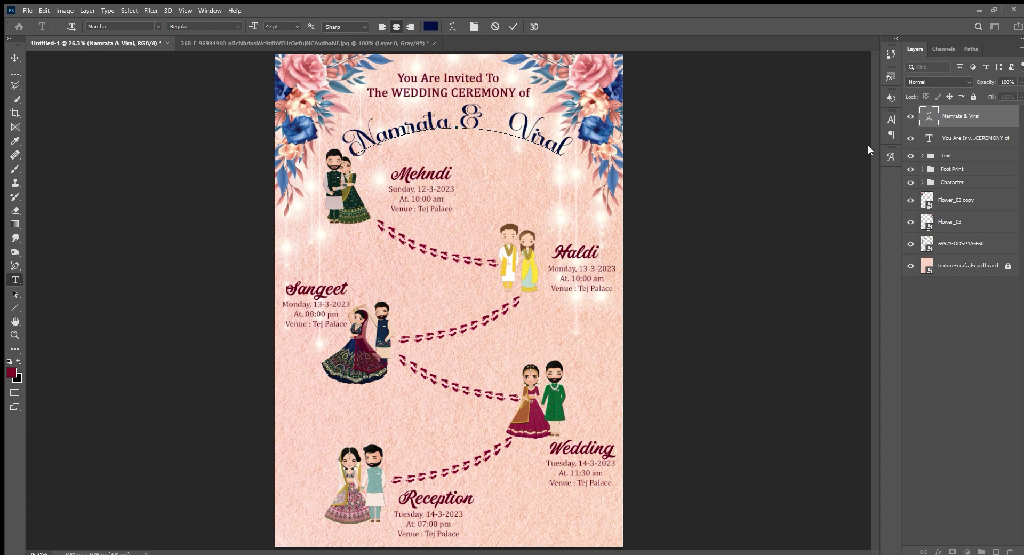
pyautogui.hotkey('ctrl', 'Return')
pyautogui.press('v')
pyautogui.moveTo(463, 121); pyautogui.dragTo(462, 125)
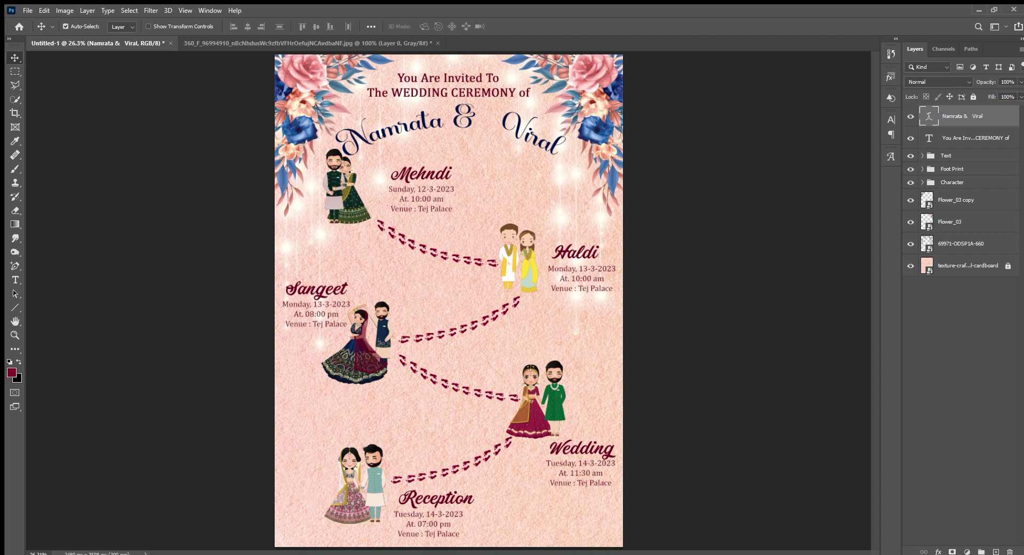
# Shrink the Text, Foot Print and Character groups together to about 94%.
pyautogui.click(953, 157)
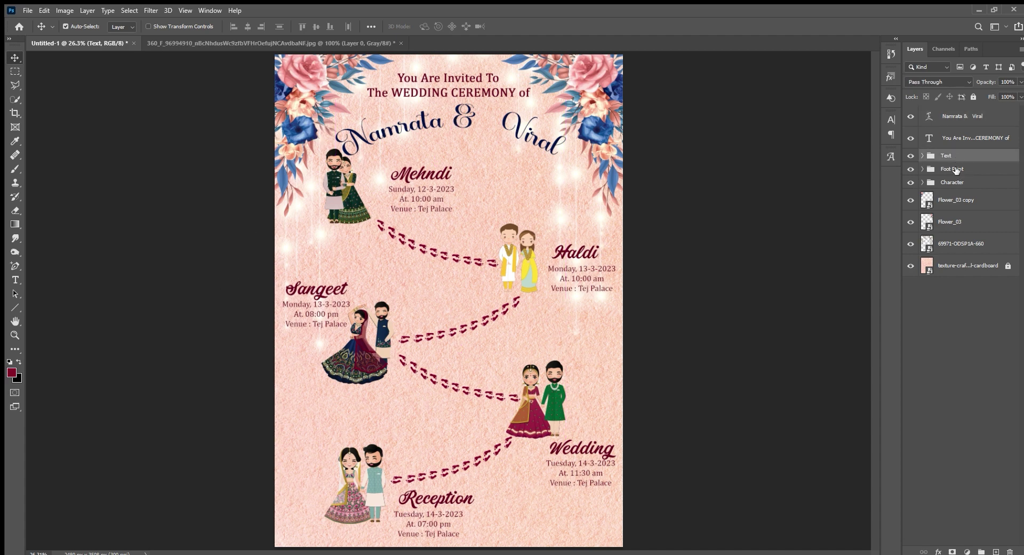
pyautogui.keyDown('ctrl'); pyautogui.click(958, 170); pyautogui.keyUp('ctrl')
pyautogui.keyDown('ctrl'); pyautogui.click(967, 183); pyautogui.keyUp('ctrl')
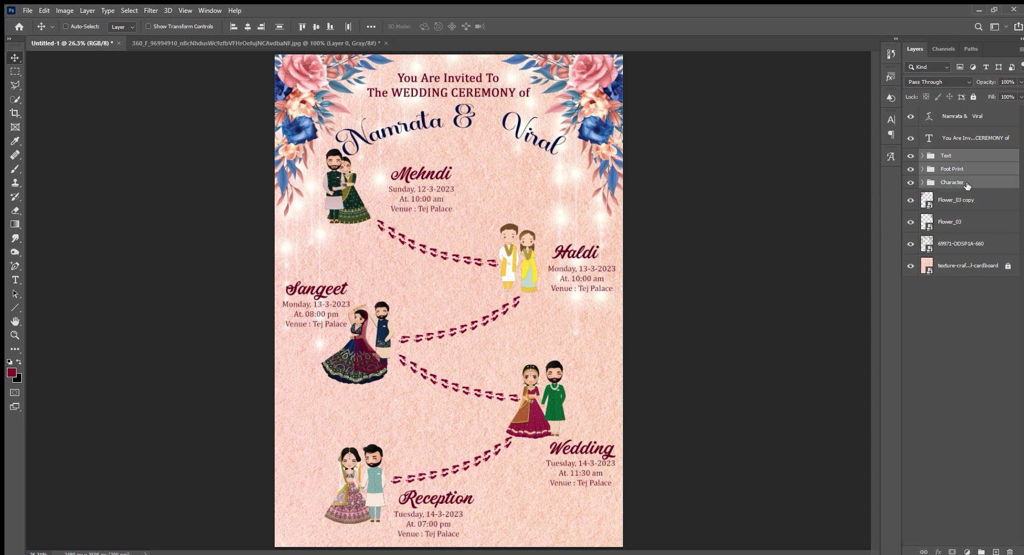
pyautogui.hotkey('ctrl', 't')
pyautogui.moveTo(438, 149); pyautogui.dragTo(456, 172)
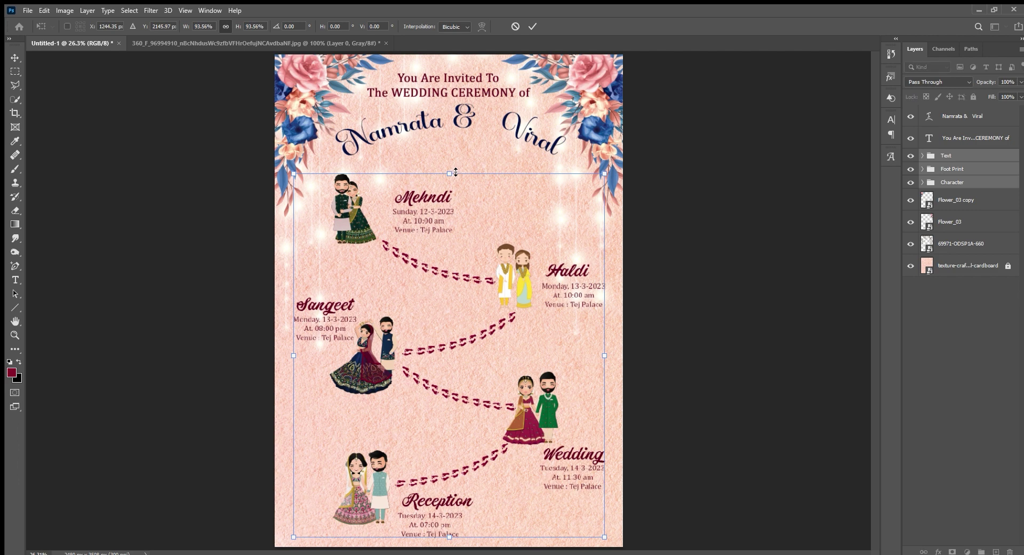
pyautogui.hotkey('ctrl', 'h')
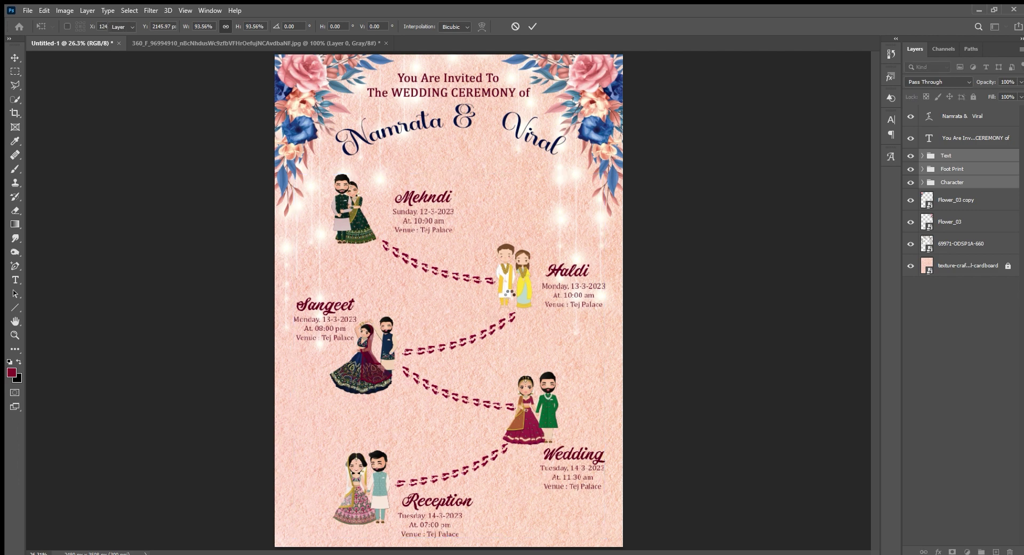
pyautogui.press('Return')
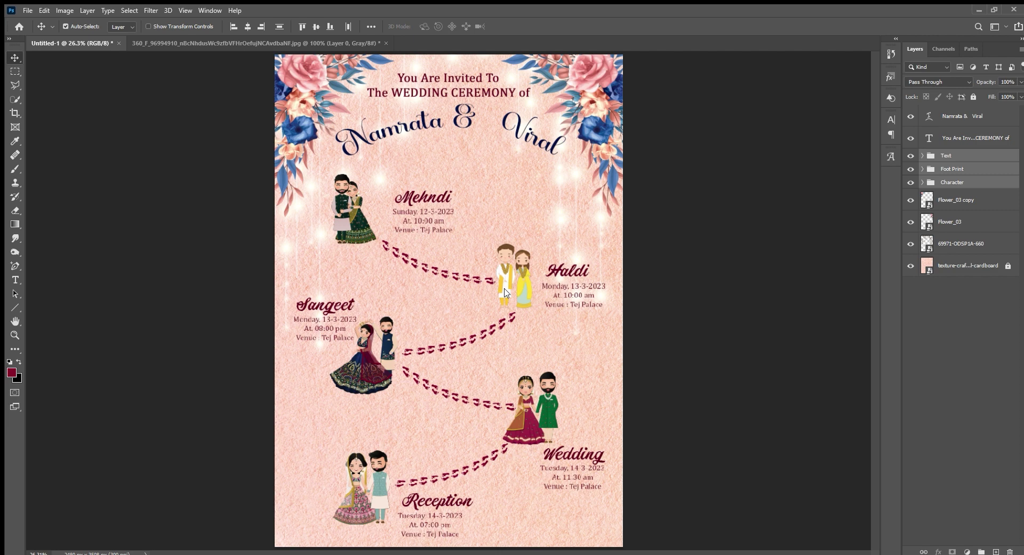
# Nudge the resized event artwork slightly upward to sit just below the couple's names.
pyautogui.hotkey('ctrl', 't')
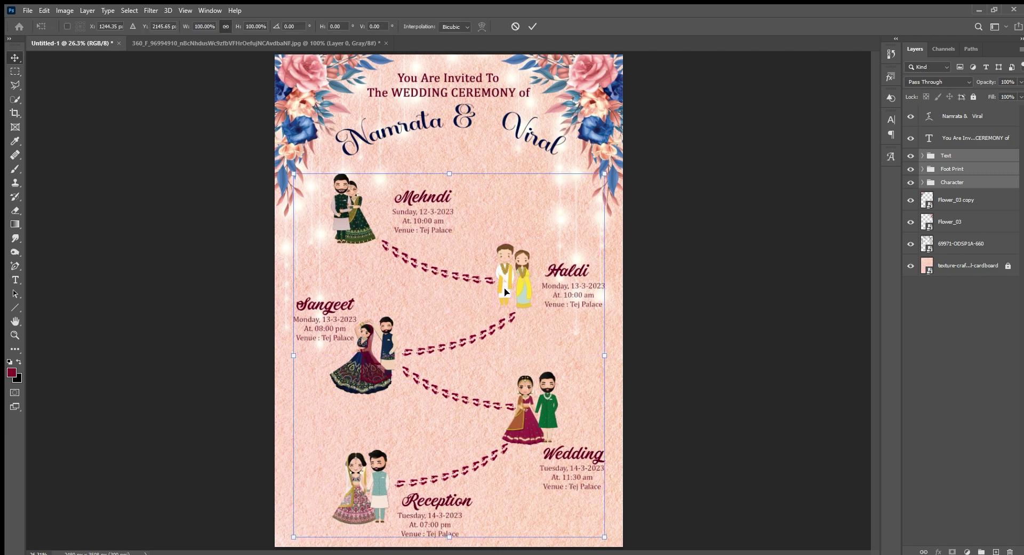
pyautogui.moveTo(514, 279); pyautogui.dragTo(507, 273)
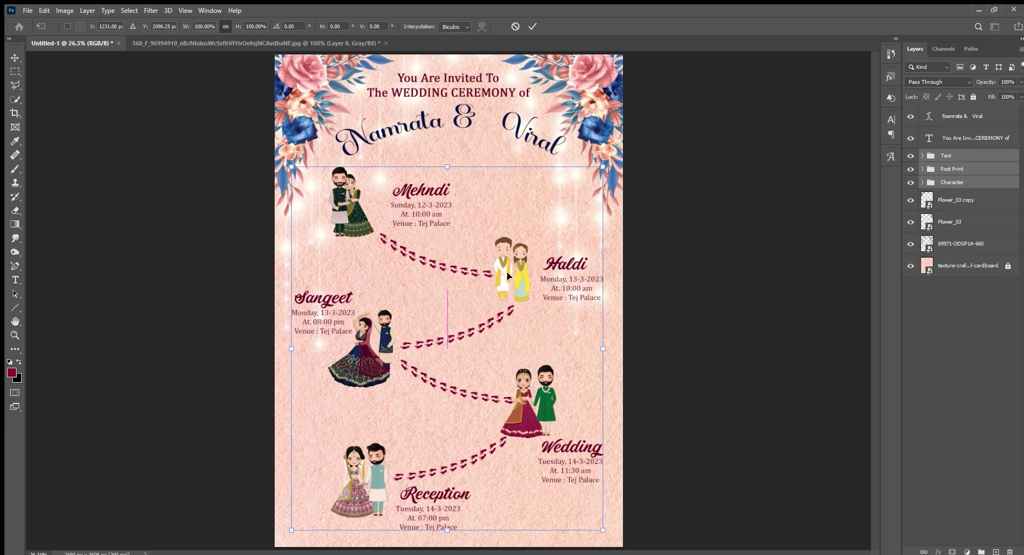
pyautogui.press('Return')
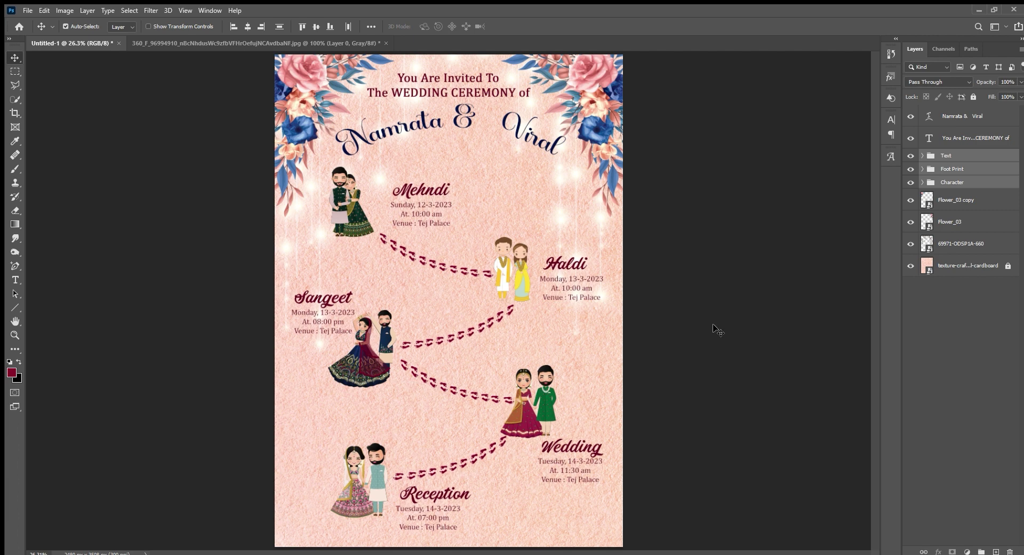
pyautogui.click(1010, 313)
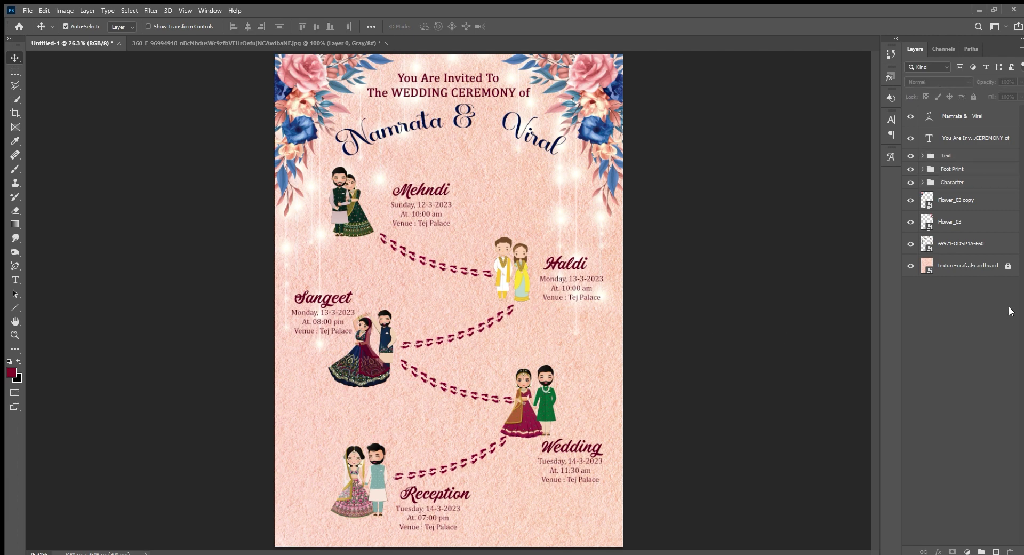